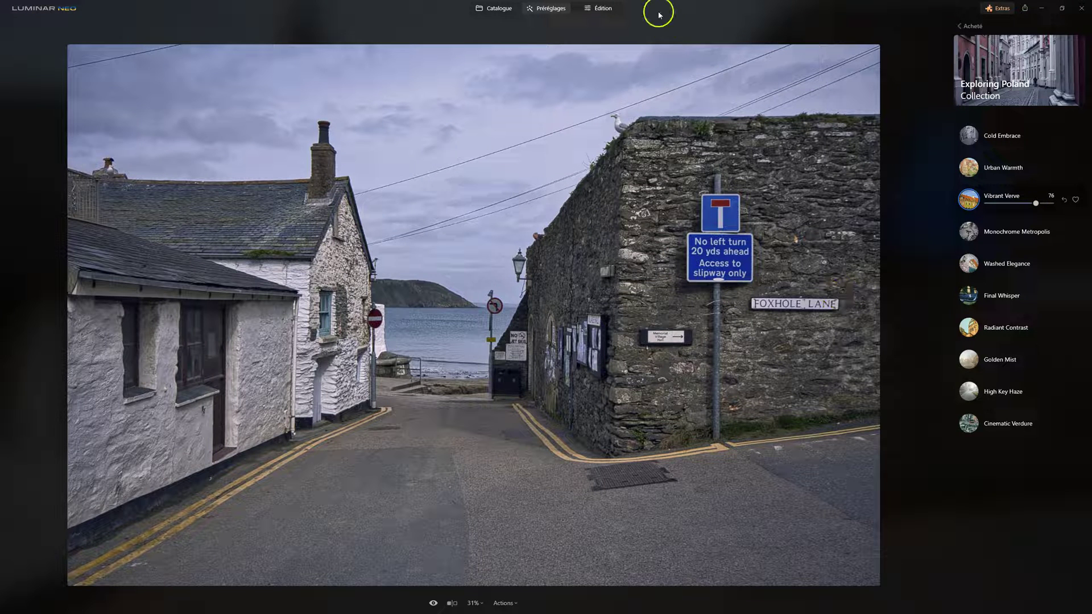
Step: Open the photo for editing and review its applied modifications, including the RAW development light and optics settings and the colour harmony adjustments
{"action": "left_click", "coordinate": [604, 8]}
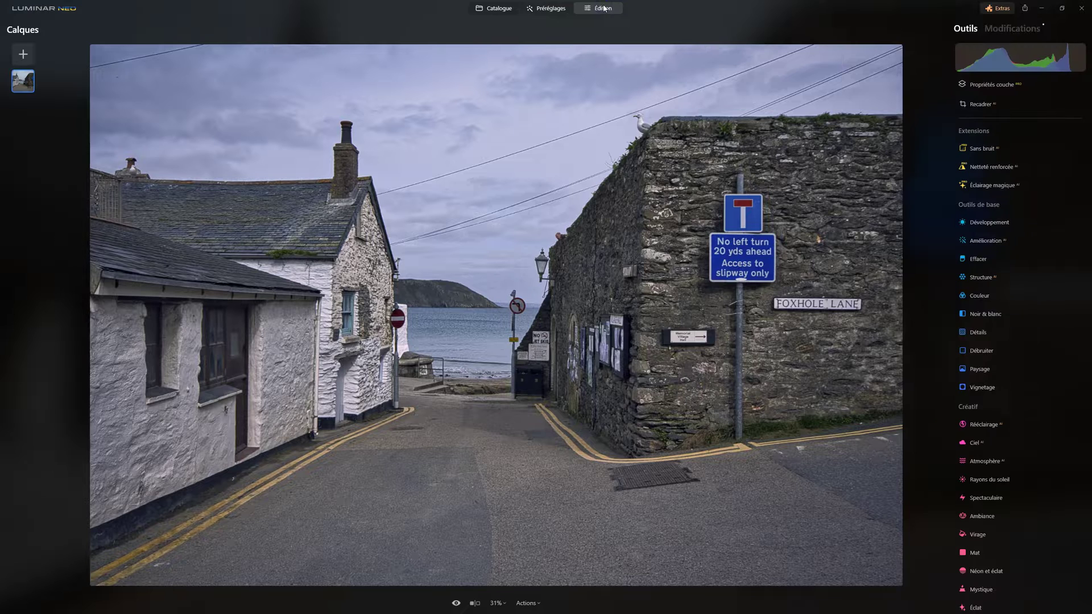
{"action": "left_click", "coordinate": [1012, 28]}
{"action": "left_click", "coordinate": [999, 377]}
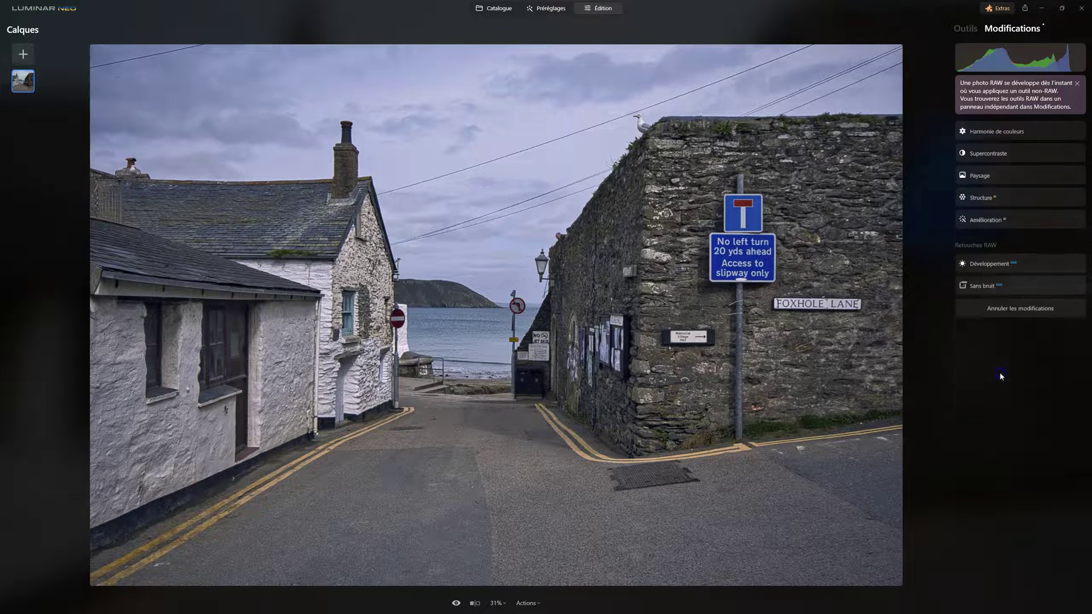
{"action": "left_click", "coordinate": [1014, 378]}
{"action": "left_click_drag", "start_coordinate": [1007, 377], "coordinate": [1003, 377]}
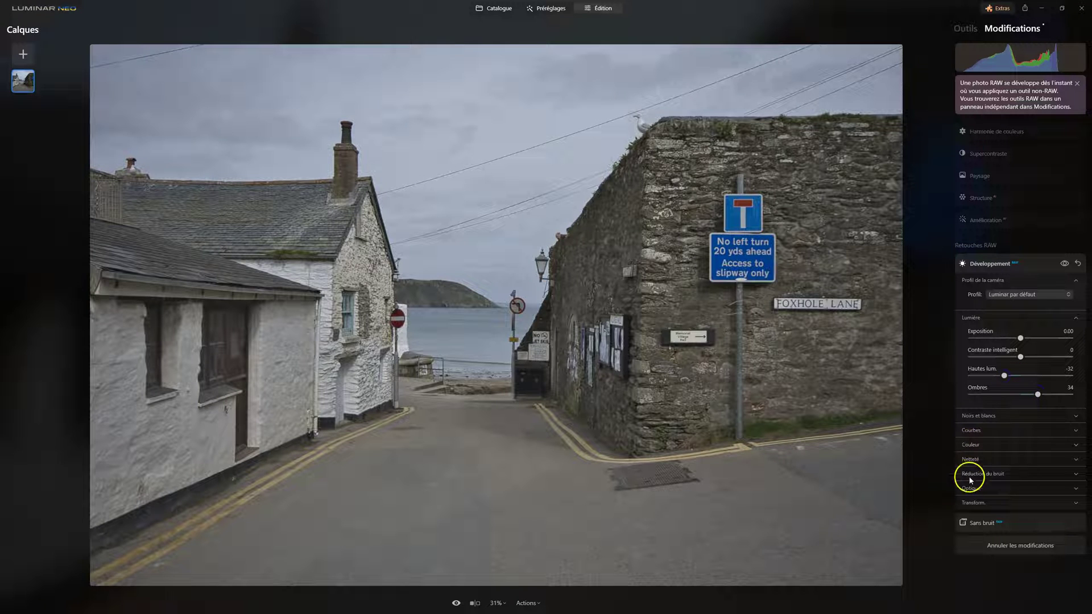
{"action": "left_click", "coordinate": [971, 490]}
{"action": "scroll", "coordinate": [979, 484], "scroll_direction": "down", "scroll_amount": 1}
{"action": "left_click", "coordinate": [989, 471]}
{"action": "left_click", "coordinate": [992, 500]}
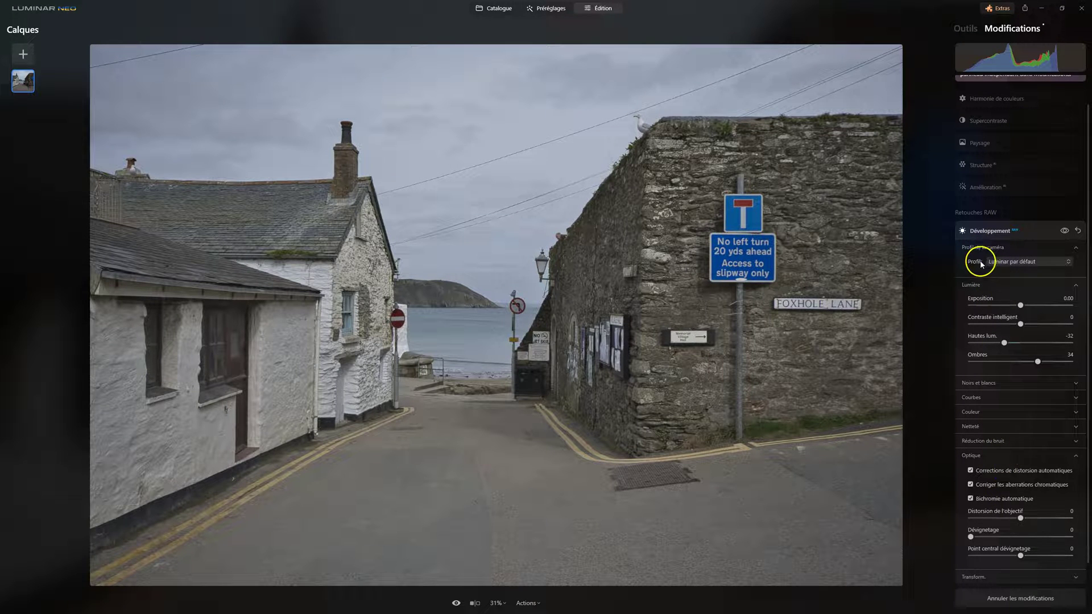
{"action": "left_click", "coordinate": [989, 231]}
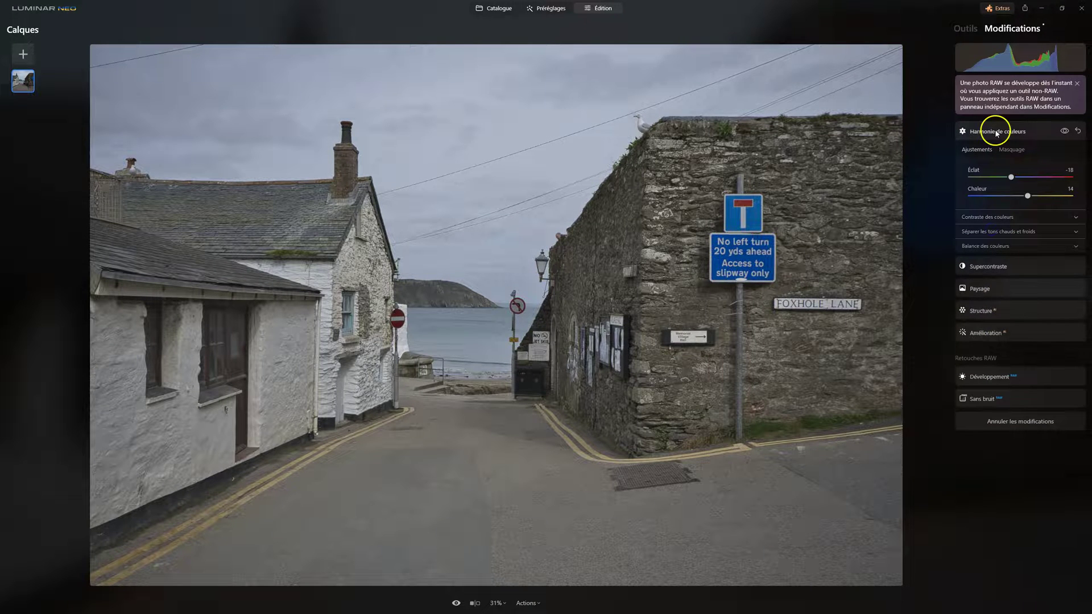
Step: Remove the power lines and dust spots automatically with the Erase tool, and compare the photo before and after
{"action": "left_click", "coordinate": [966, 29]}
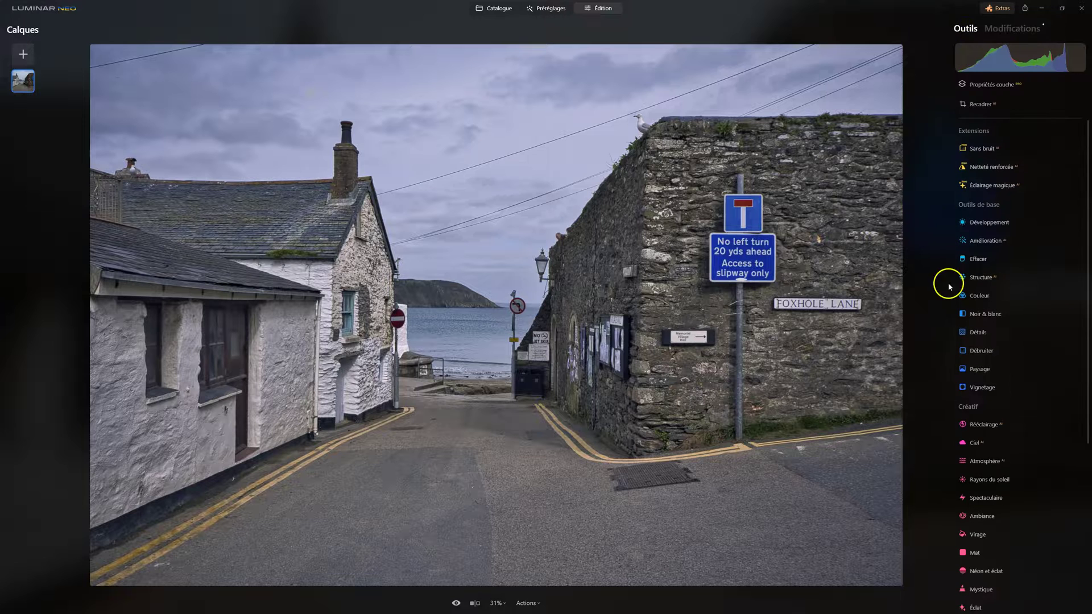
{"action": "left_click", "coordinate": [979, 262]}
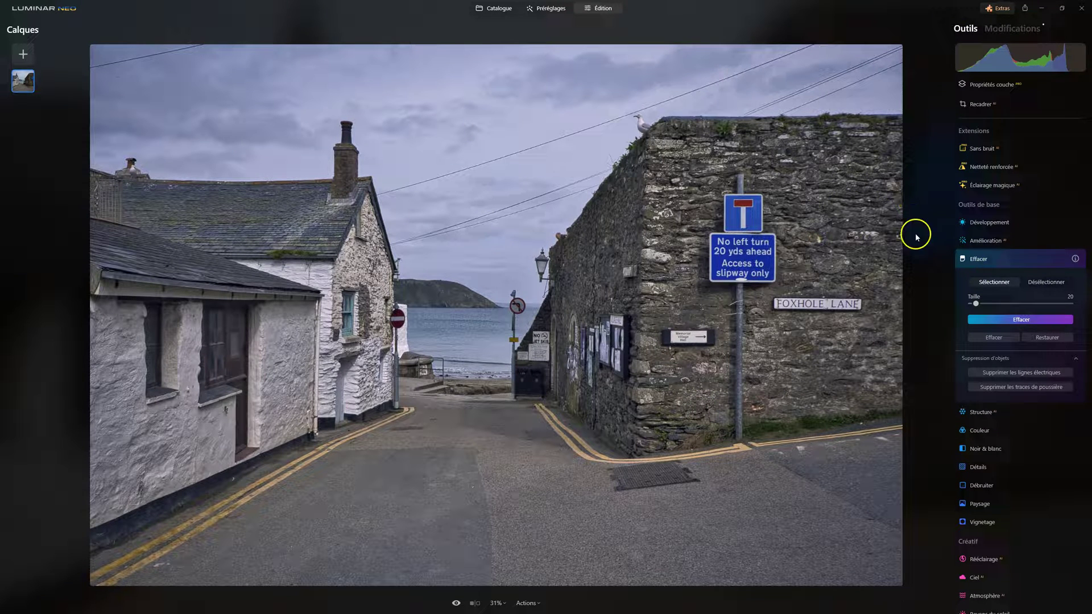
{"action": "left_click", "coordinate": [1031, 375]}
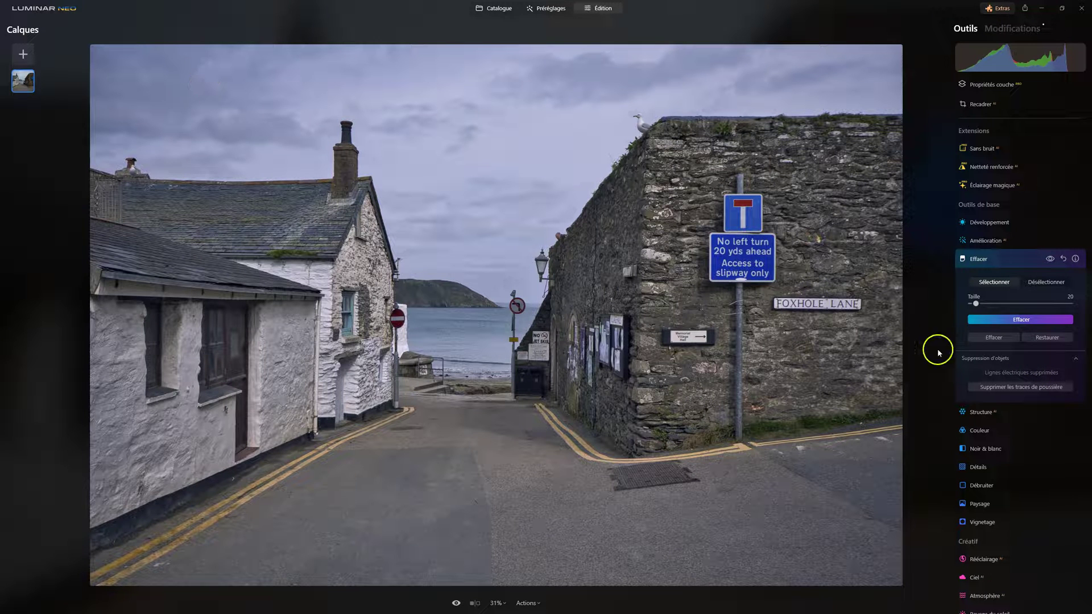
{"action": "left_click", "coordinate": [1023, 387]}
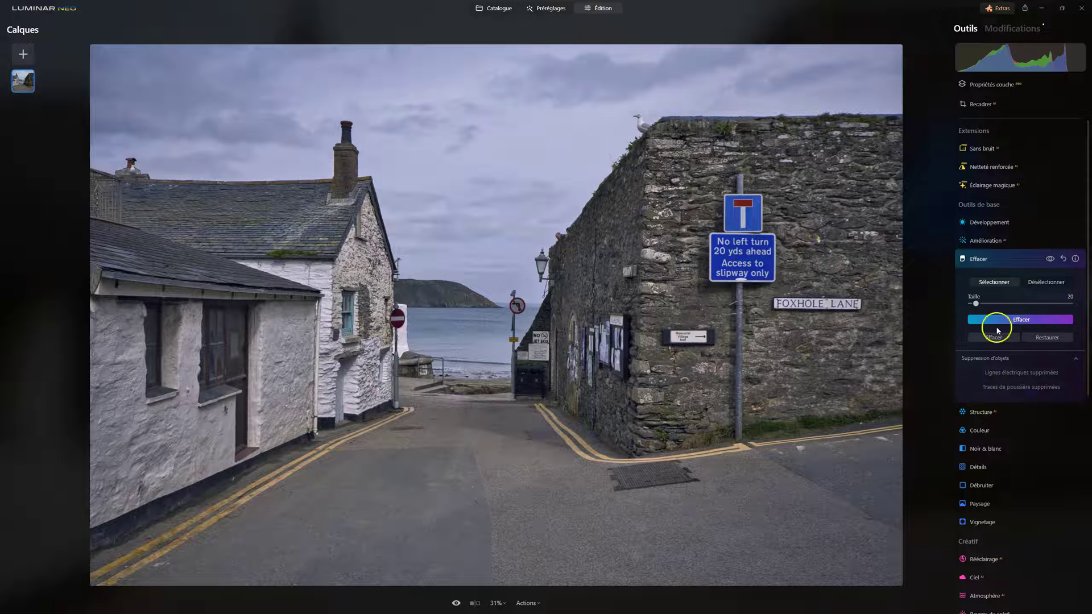
{"action": "left_click", "coordinate": [1051, 259]}
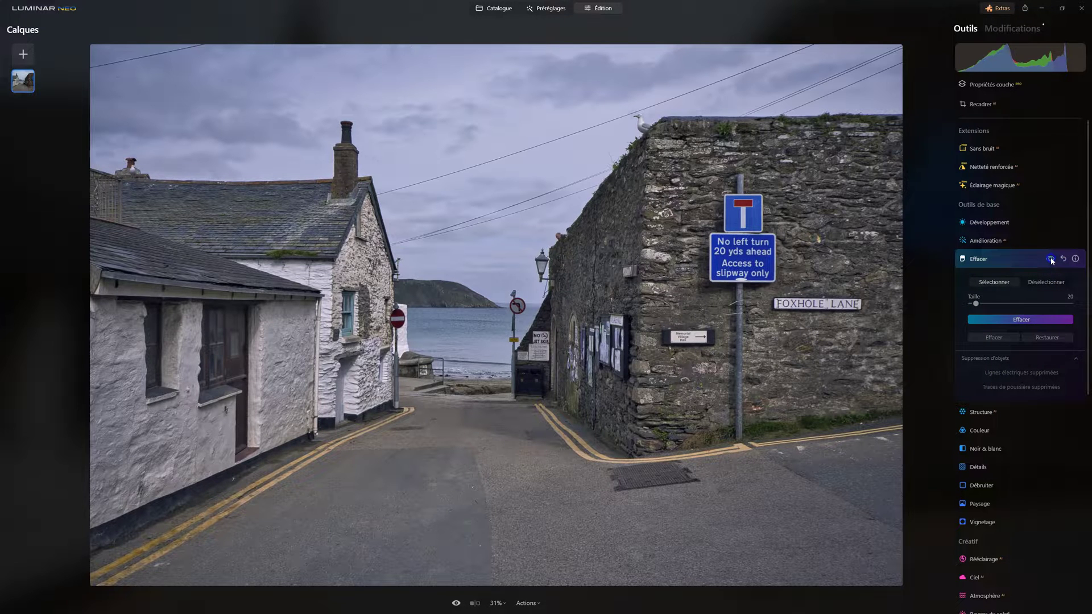
{"action": "left_click", "coordinate": [1051, 259]}
{"action": "left_click", "coordinate": [996, 261]}
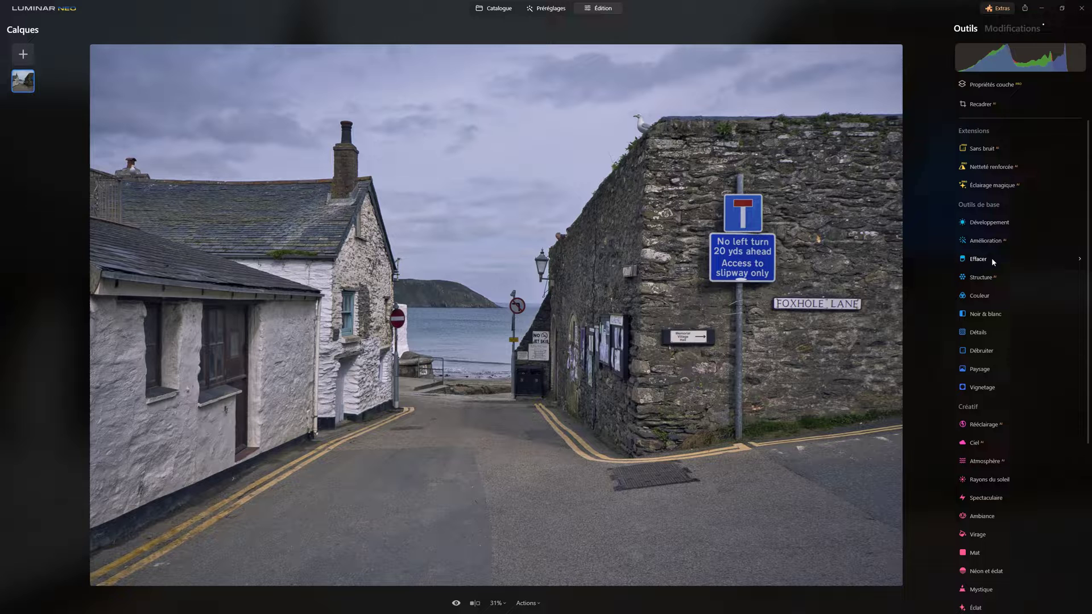
Step: Try to erase the black bin below the NO JET SKIS sign with brush size 43, and undo the erasure
{"action": "left_click", "coordinate": [991, 257]}
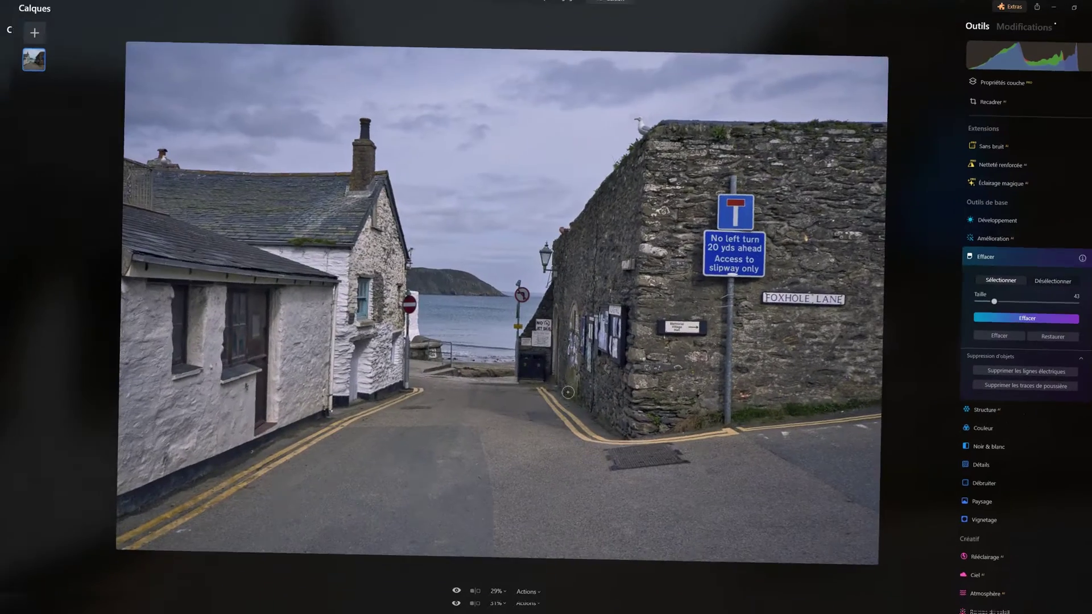
{"action": "scroll", "coordinate": [515, 381], "scroll_direction": "up", "scroll_amount": 3}
{"action": "scroll", "coordinate": [523, 377], "scroll_direction": "up", "scroll_amount": 3}
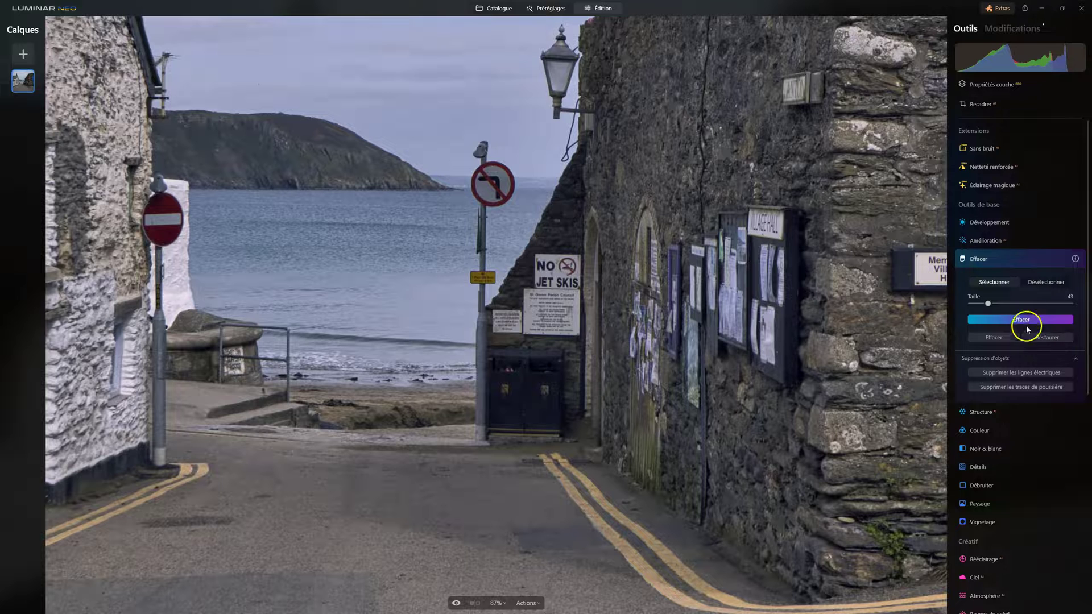
{"action": "mouse_move", "coordinate": [493, 356]}
{"action": "left_mouse_down"}
{"action": "mouse_move", "coordinate": [557, 357]}
{"action": "mouse_move", "coordinate": [552, 429]}
{"action": "mouse_move", "coordinate": [499, 428]}
{"action": "mouse_move", "coordinate": [492, 366]}
{"action": "mouse_move", "coordinate": [549, 364]}
{"action": "mouse_move", "coordinate": [502, 370]}
{"action": "mouse_move", "coordinate": [518, 389]}
{"action": "mouse_move", "coordinate": [509, 395]}
{"action": "mouse_move", "coordinate": [509, 376]}
{"action": "mouse_move", "coordinate": [498, 413]}
{"action": "mouse_move", "coordinate": [528, 414]}
{"action": "mouse_move", "coordinate": [535, 379]}
{"action": "mouse_move", "coordinate": [514, 408]}
{"action": "mouse_move", "coordinate": [533, 380]}
{"action": "left_mouse_up"}
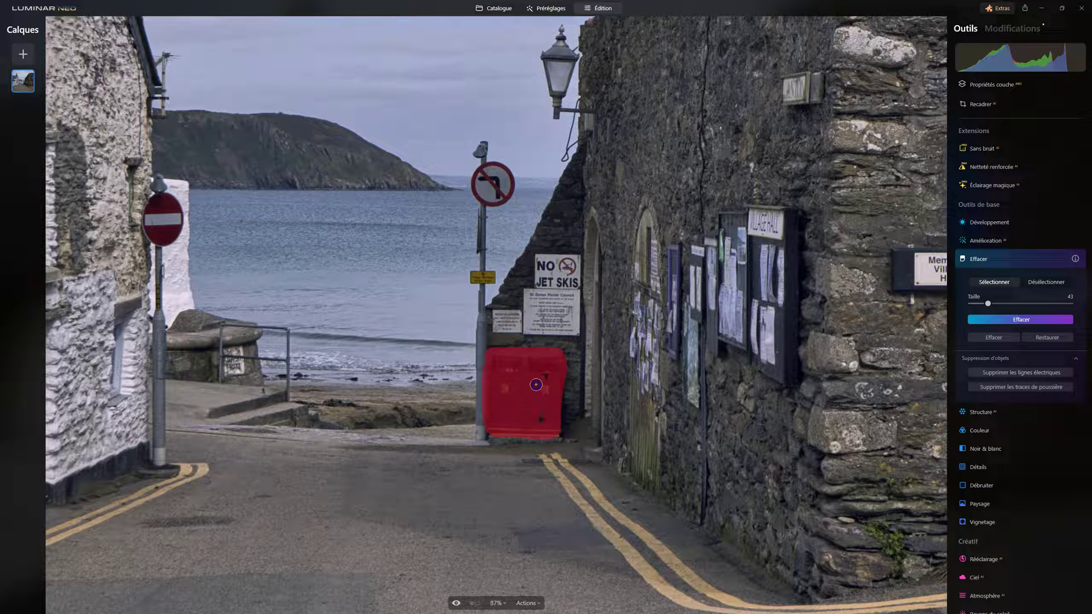
{"action": "left_click", "coordinate": [1019, 320]}
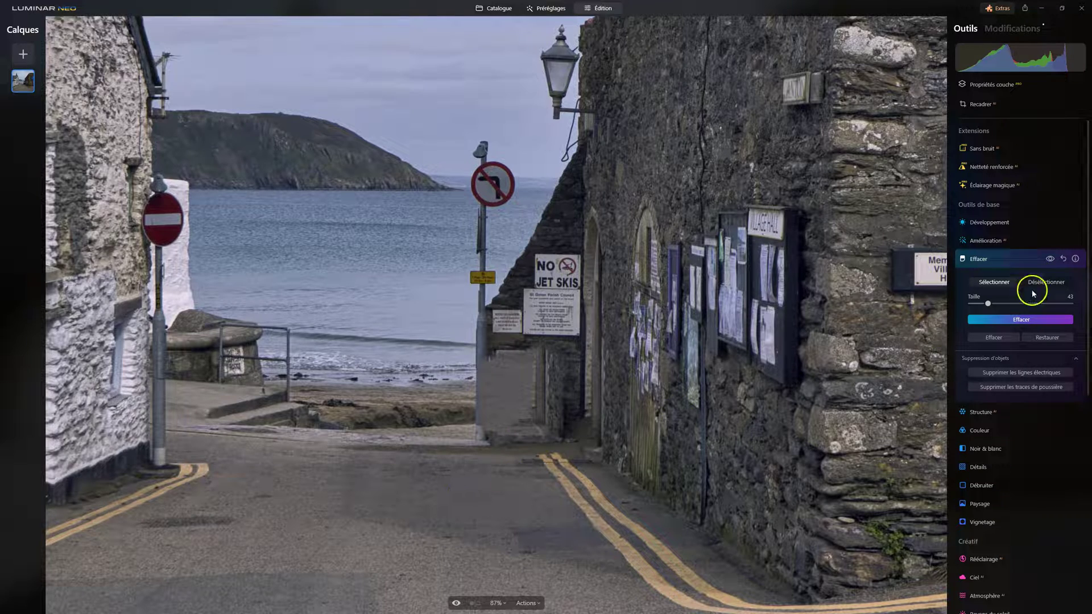
{"action": "left_click", "coordinate": [1063, 258]}
Step: Erase the FOXHOLE LANE street sign and the small white direction sign from the stone wall
{"action": "scroll", "coordinate": [733, 449], "scroll_direction": "down", "scroll_amount": 3}
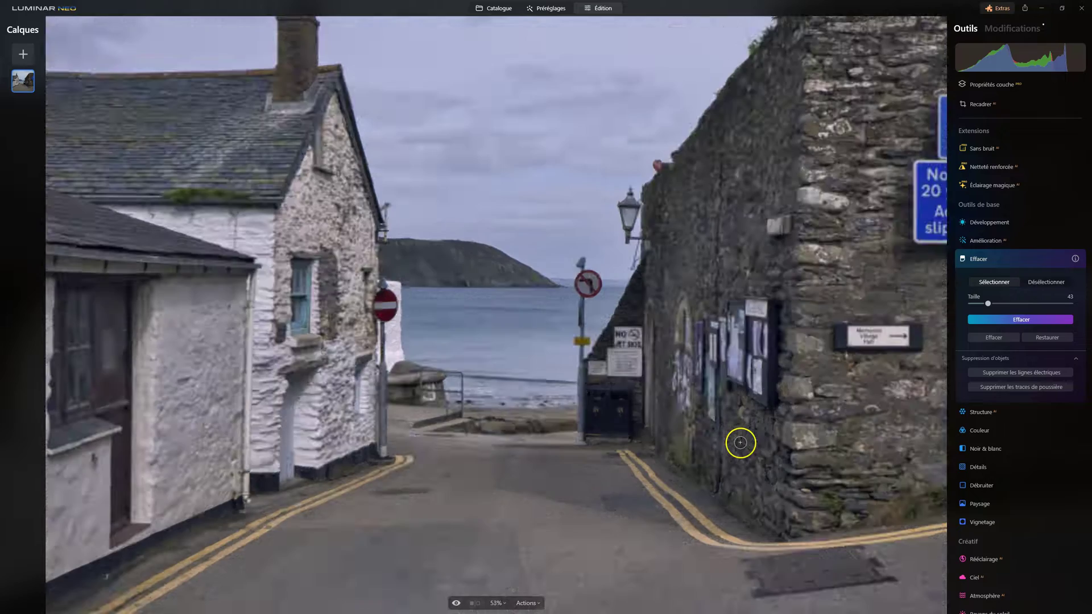
{"action": "scroll", "coordinate": [741, 442], "scroll_direction": "down", "scroll_amount": 3}
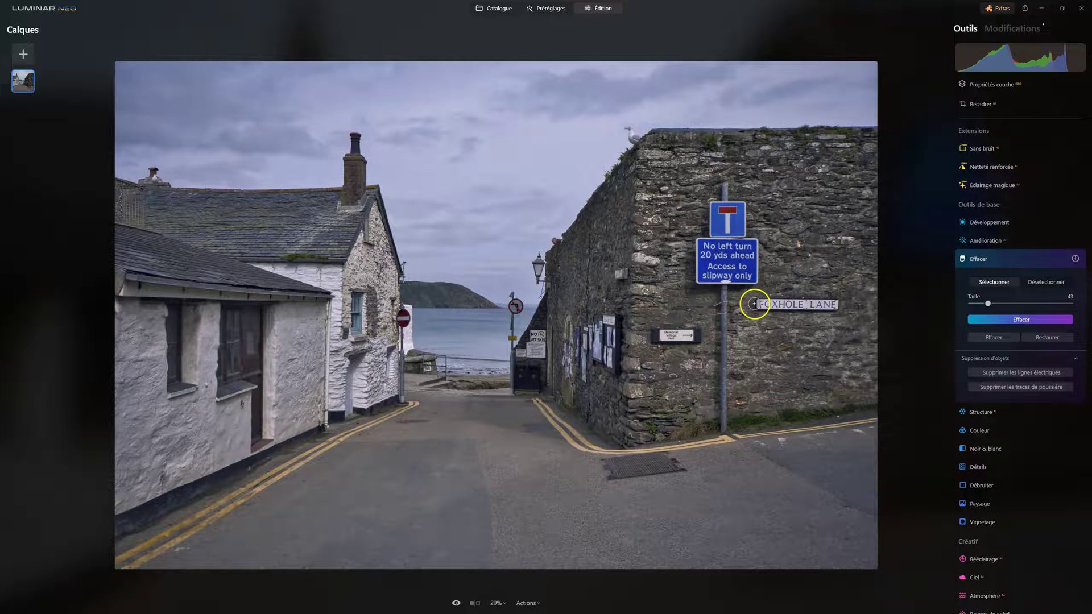
{"action": "left_click_drag", "start_coordinate": [754, 304], "coordinate": [836, 305]}
{"action": "left_click", "coordinate": [990, 319]}
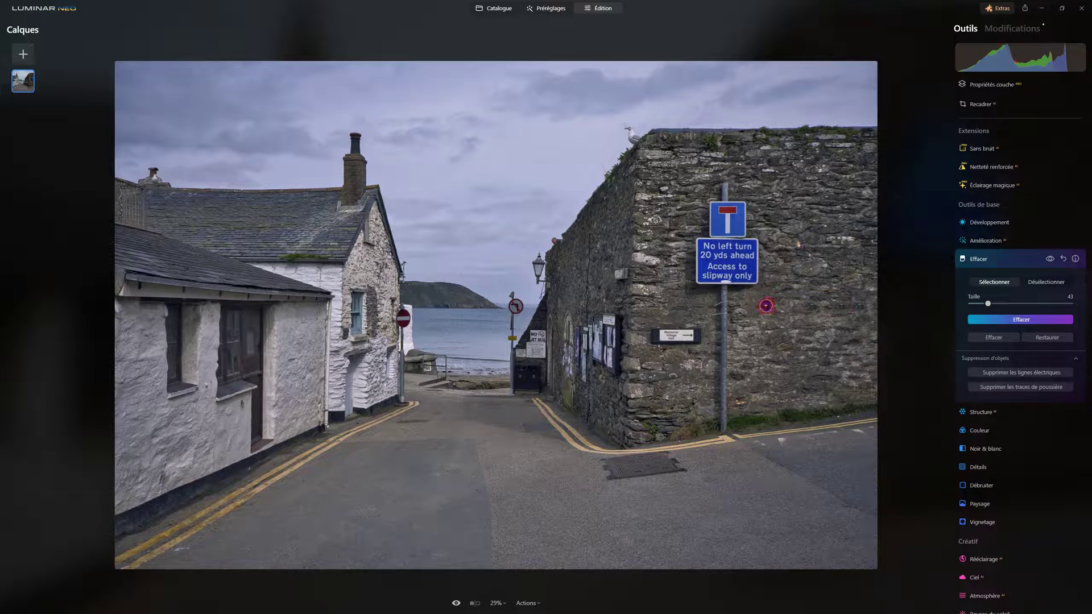
{"action": "left_click", "coordinate": [765, 305]}
{"action": "left_click_drag", "start_coordinate": [660, 335], "coordinate": [701, 334]}
{"action": "left_click", "coordinate": [1006, 319]}
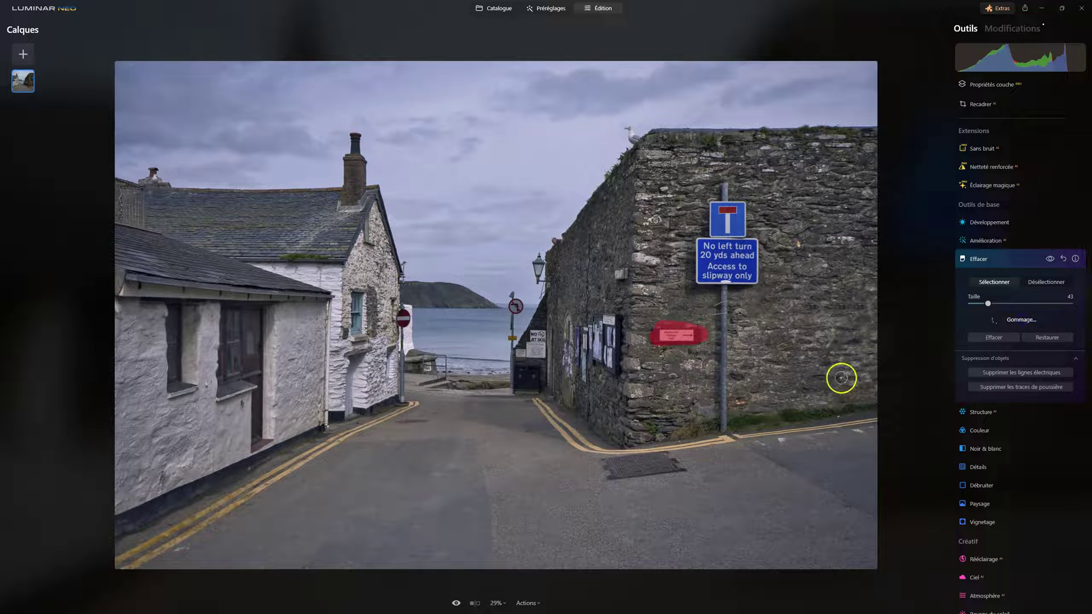
Step: Erase the signpost's pole below the blue signs and its short end above them
{"action": "left_click_drag", "start_coordinate": [725, 421], "coordinate": [723, 387]}
{"action": "left_click_drag", "start_coordinate": [719, 344], "coordinate": [723, 306]}
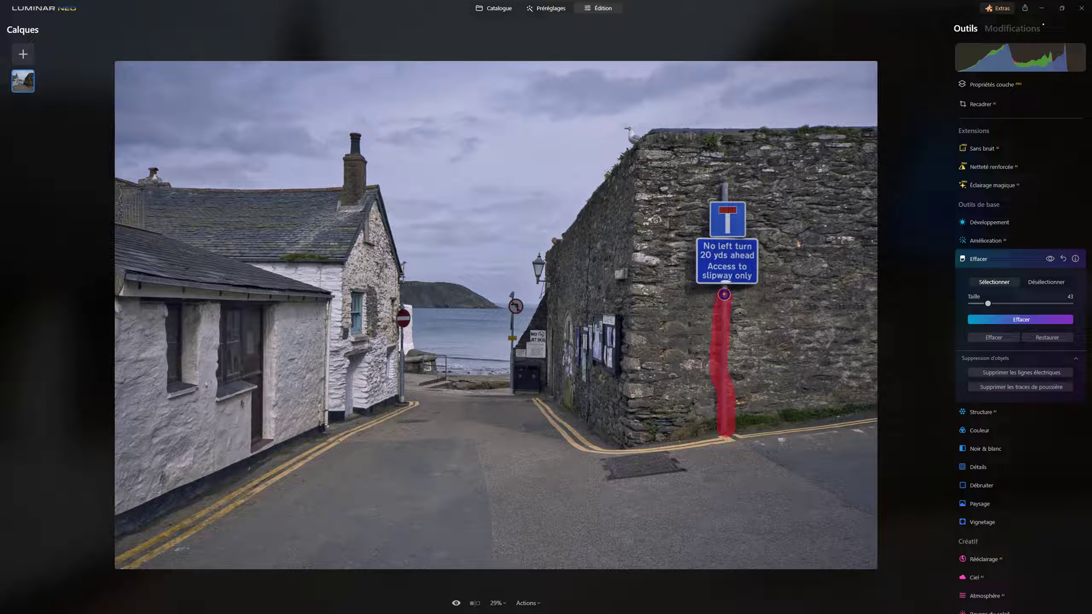
{"action": "left_click", "coordinate": [1022, 321]}
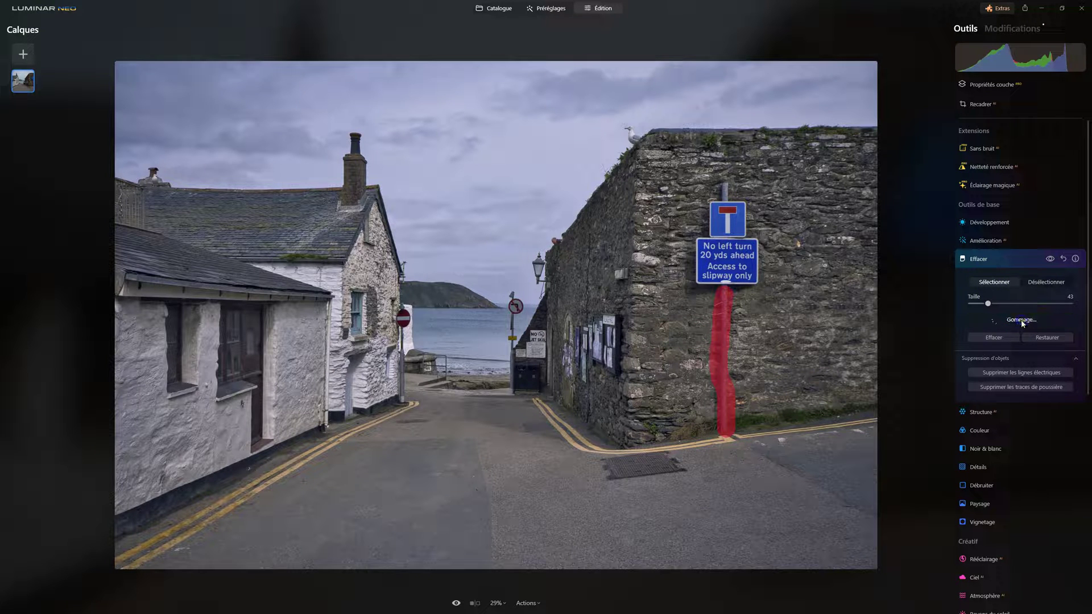
{"action": "left_click_drag", "start_coordinate": [726, 182], "coordinate": [727, 190]}
{"action": "left_click", "coordinate": [1019, 319]}
Step: Erase the blue dead-end sign and the blue "No left turn" sign below it from the stone wall
{"action": "mouse_move", "coordinate": [714, 231]}
{"action": "left_mouse_down"}
{"action": "mouse_move", "coordinate": [711, 204]}
{"action": "mouse_move", "coordinate": [747, 204]}
{"action": "mouse_move", "coordinate": [740, 232]}
{"action": "mouse_move", "coordinate": [717, 233]}
{"action": "mouse_move", "coordinate": [713, 217]}
{"action": "mouse_move", "coordinate": [737, 215]}
{"action": "left_mouse_up"}
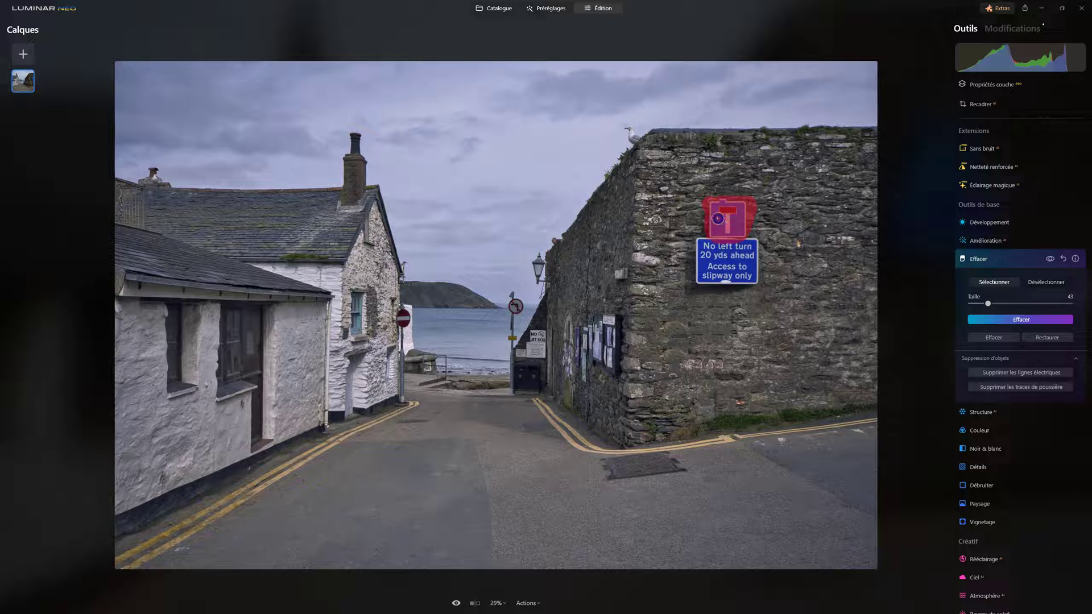
{"action": "left_click", "coordinate": [1020, 319]}
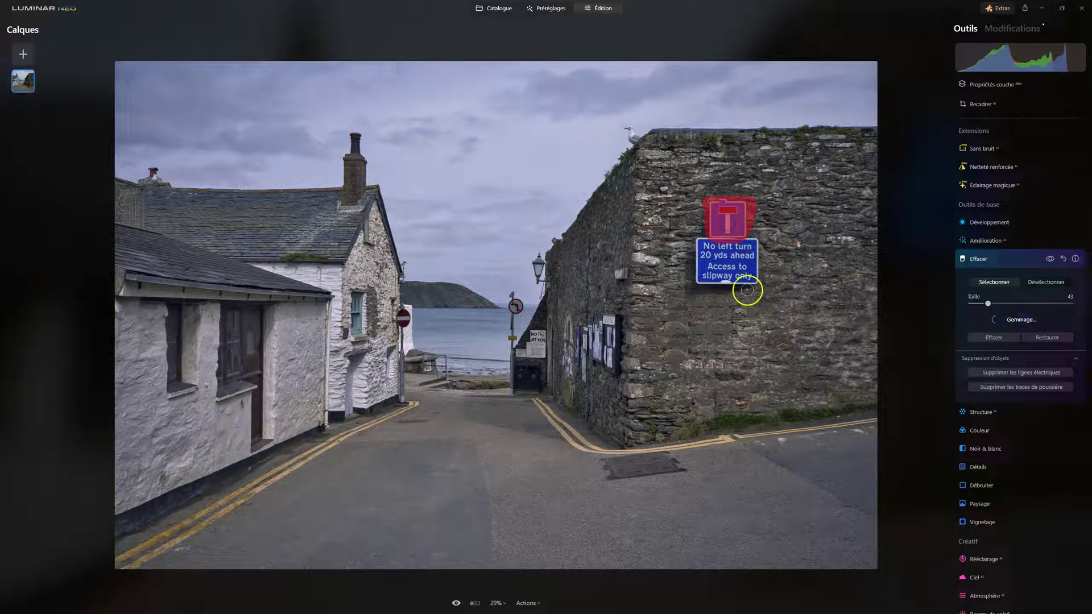
{"action": "mouse_move", "coordinate": [695, 242]}
{"action": "left_mouse_down"}
{"action": "mouse_move", "coordinate": [750, 242]}
{"action": "mouse_move", "coordinate": [753, 274]}
{"action": "mouse_move", "coordinate": [709, 278]}
{"action": "mouse_move", "coordinate": [699, 240]}
{"action": "left_mouse_up"}
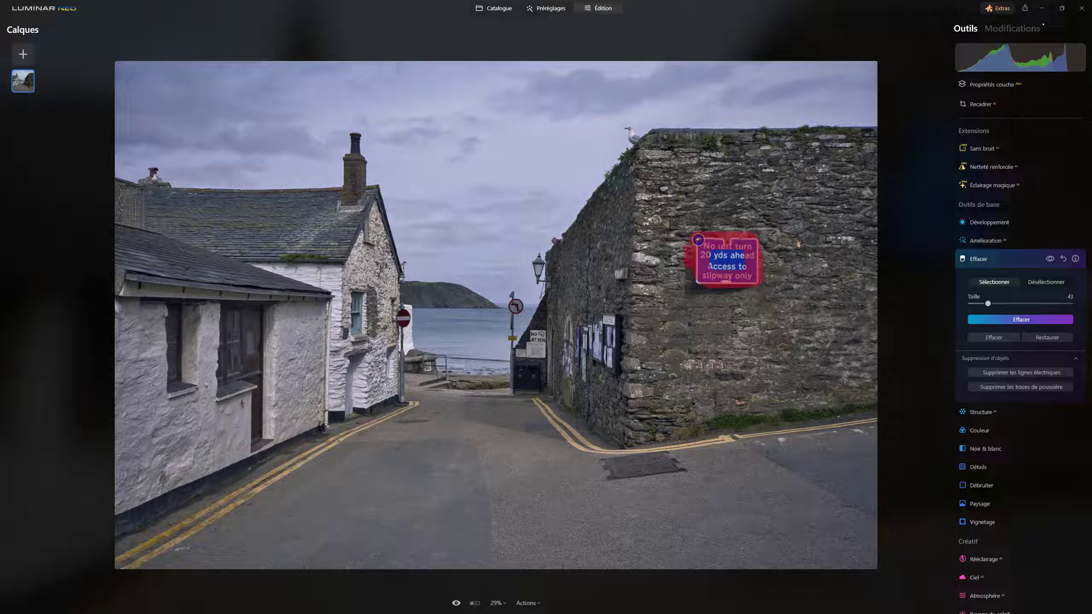
{"action": "left_click_drag", "start_coordinate": [700, 288], "coordinate": [737, 288]}
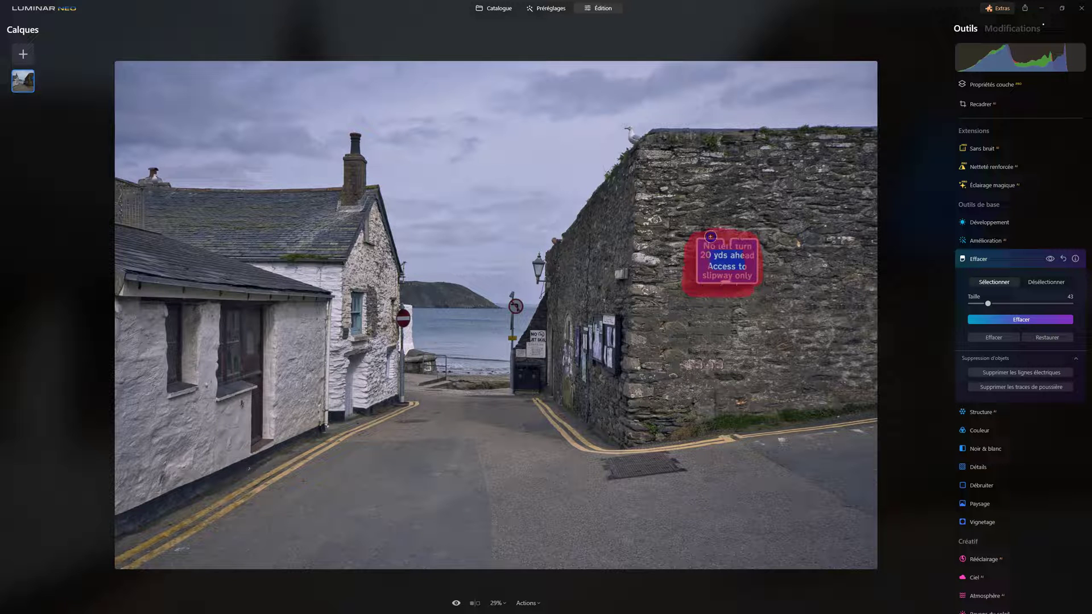
{"action": "left_click", "coordinate": [1020, 318]}
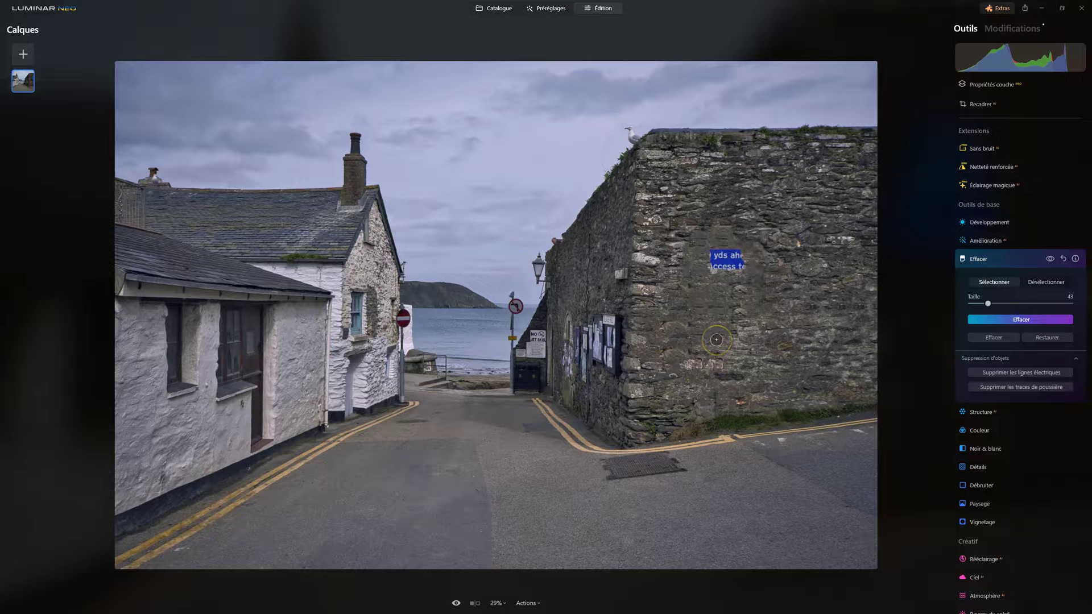
Step: Erase the leftover fragment of the blue sign and the smooth patch just above it on the wall
{"action": "mouse_move", "coordinate": [705, 256]}
{"action": "left_mouse_down"}
{"action": "mouse_move", "coordinate": [739, 253]}
{"action": "mouse_move", "coordinate": [734, 261]}
{"action": "left_mouse_up"}
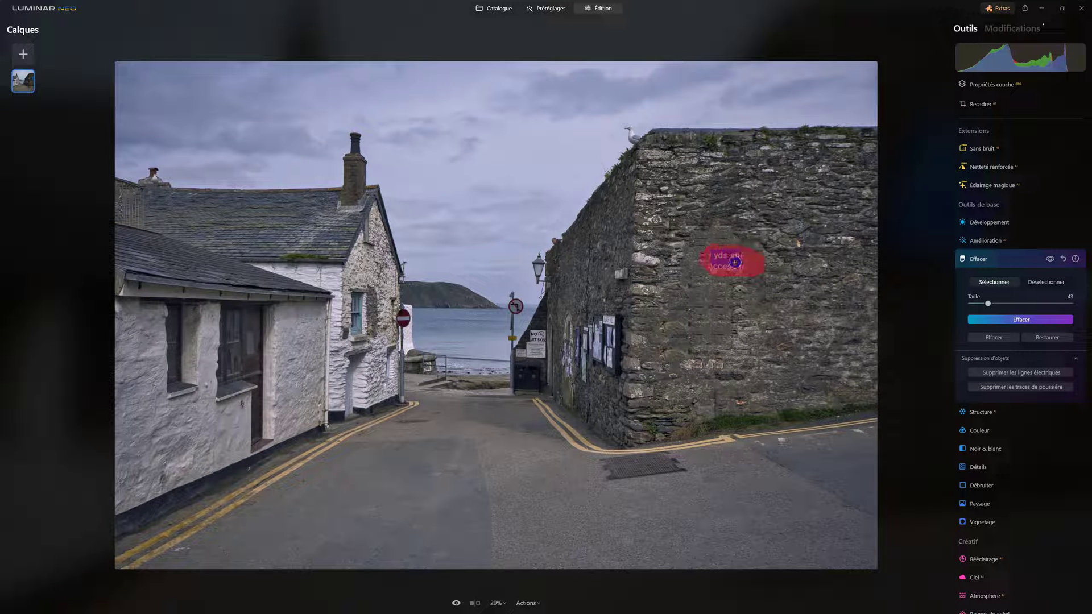
{"action": "left_click", "coordinate": [1021, 319]}
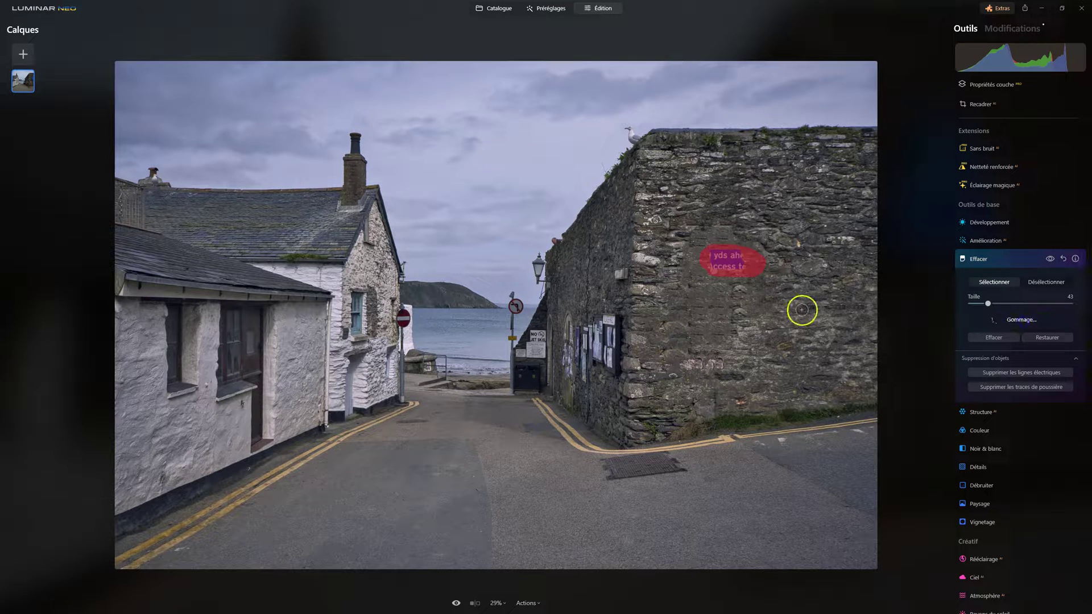
{"action": "left_click_drag", "start_coordinate": [702, 239], "coordinate": [732, 235]}
{"action": "left_click", "coordinate": [1024, 319]}
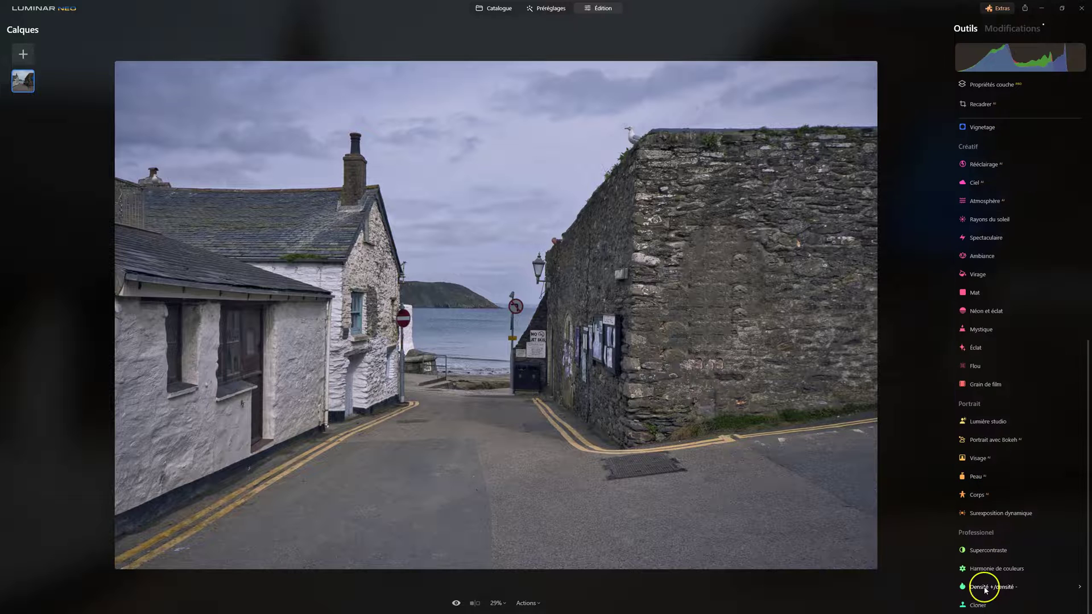
Step: Clone stone texture from the lower part of the wall over the blurred area where the pole stood
{"action": "left_click", "coordinate": [981, 606]}
{"action": "scroll", "coordinate": [1018, 546], "scroll_direction": "down", "scroll_amount": 3}
{"action": "scroll", "coordinate": [1062, 462], "scroll_direction": "down", "scroll_amount": 1}
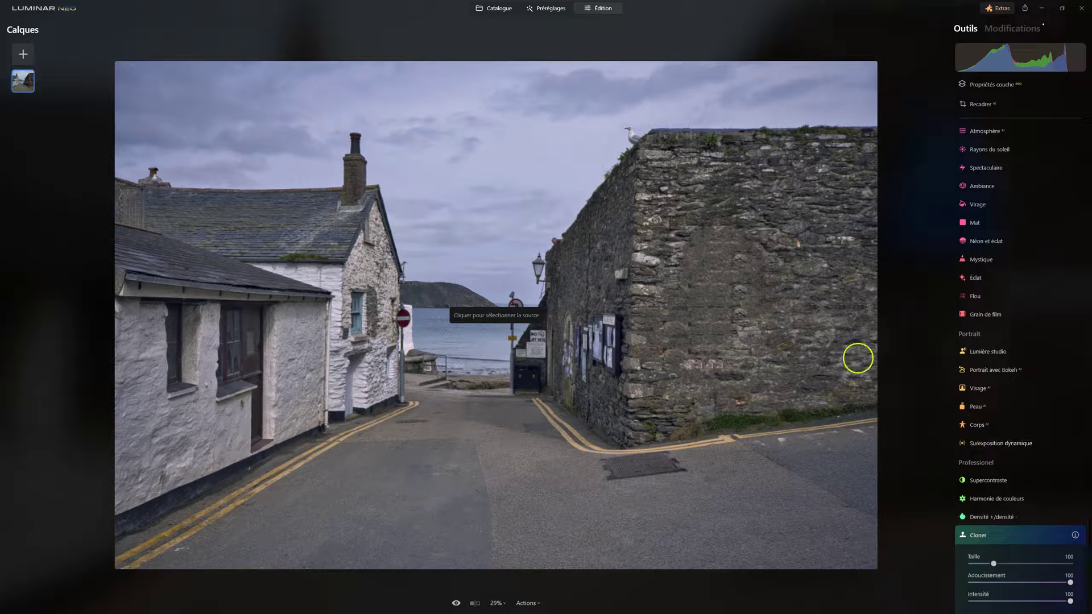
{"action": "left_click", "coordinate": [778, 364]}
{"action": "mouse_move", "coordinate": [716, 311]}
{"action": "left_mouse_down"}
{"action": "mouse_move", "coordinate": [771, 293]}
{"action": "mouse_move", "coordinate": [729, 299]}
{"action": "mouse_move", "coordinate": [815, 330]}
{"action": "mouse_move", "coordinate": [703, 321]}
{"action": "left_mouse_up"}
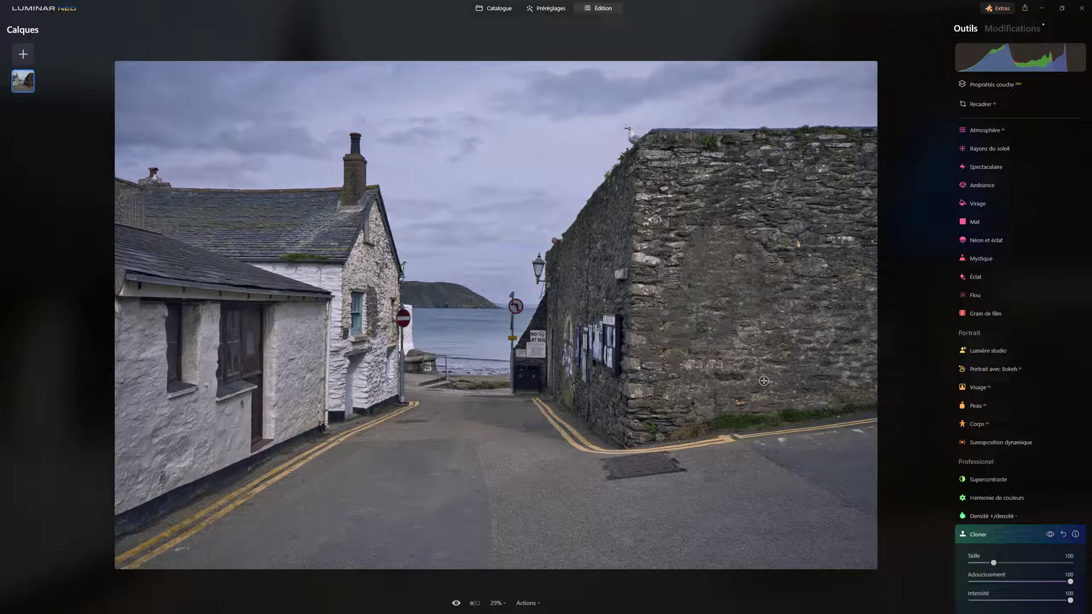
Step: Clone stone texture from the wall's upper right area over the remaining smooth patches where the signs were, and close the Clone tool
{"action": "left_click", "coordinate": [833, 217], "text": "alt"}
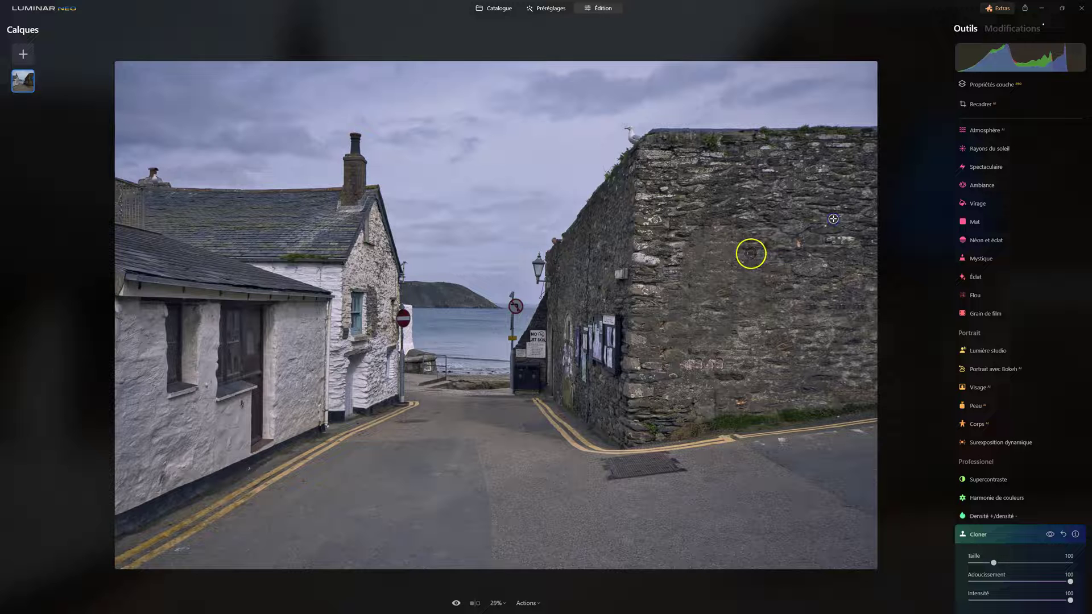
{"action": "left_click", "coordinate": [717, 244]}
{"action": "left_click", "coordinate": [745, 285]}
{"action": "left_click", "coordinate": [752, 306]}
{"action": "left_click", "coordinate": [720, 326]}
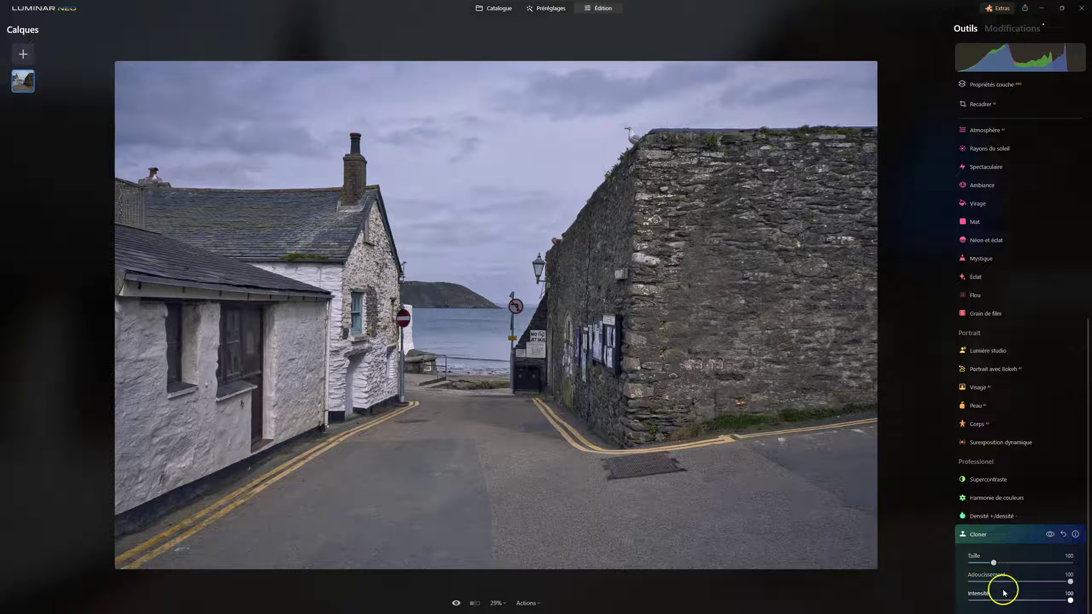
{"action": "scroll", "coordinate": [1002, 540], "scroll_direction": "up", "scroll_amount": 1}
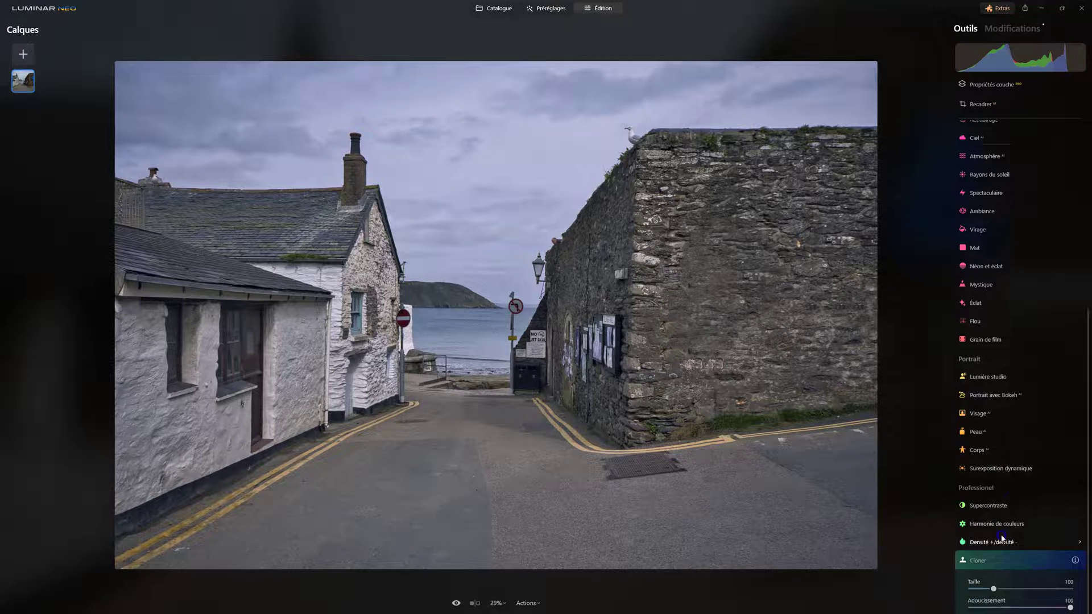
{"action": "scroll", "coordinate": [1002, 537], "scroll_direction": "up", "scroll_amount": 2}
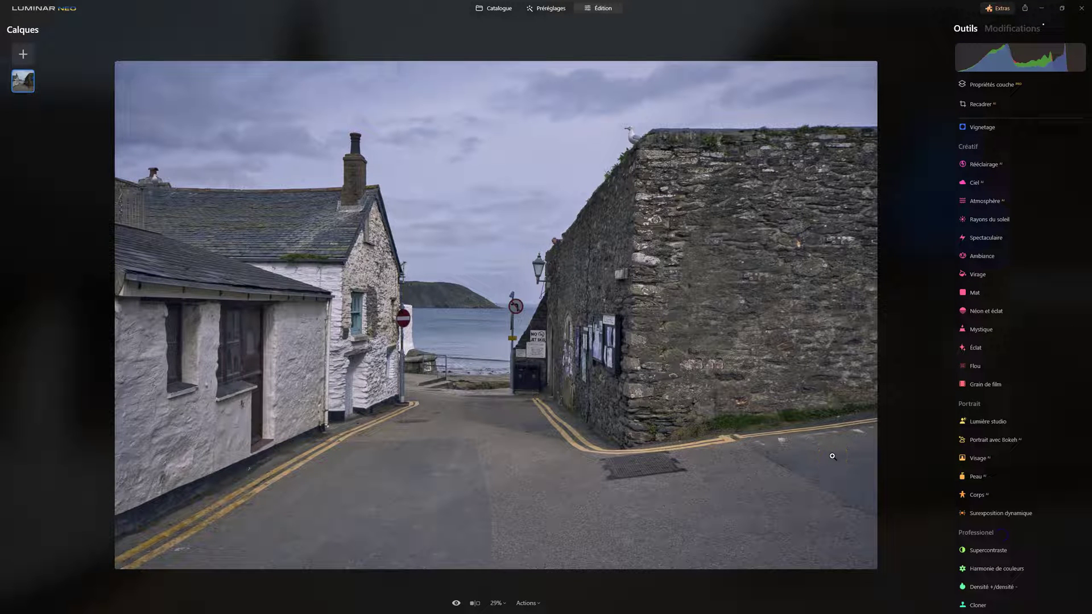
Step: Examine the Extensions tool group and the layer's properties and masking options for the street photo
{"action": "key", "text": "ctrl+minus"}
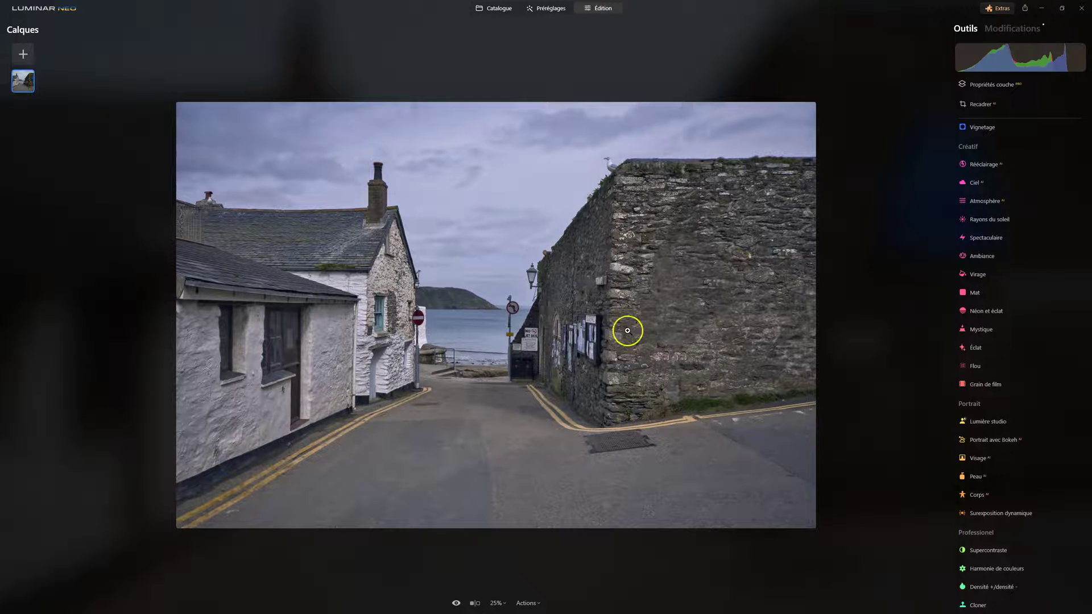
{"action": "key", "text": "ctrl+plus"}
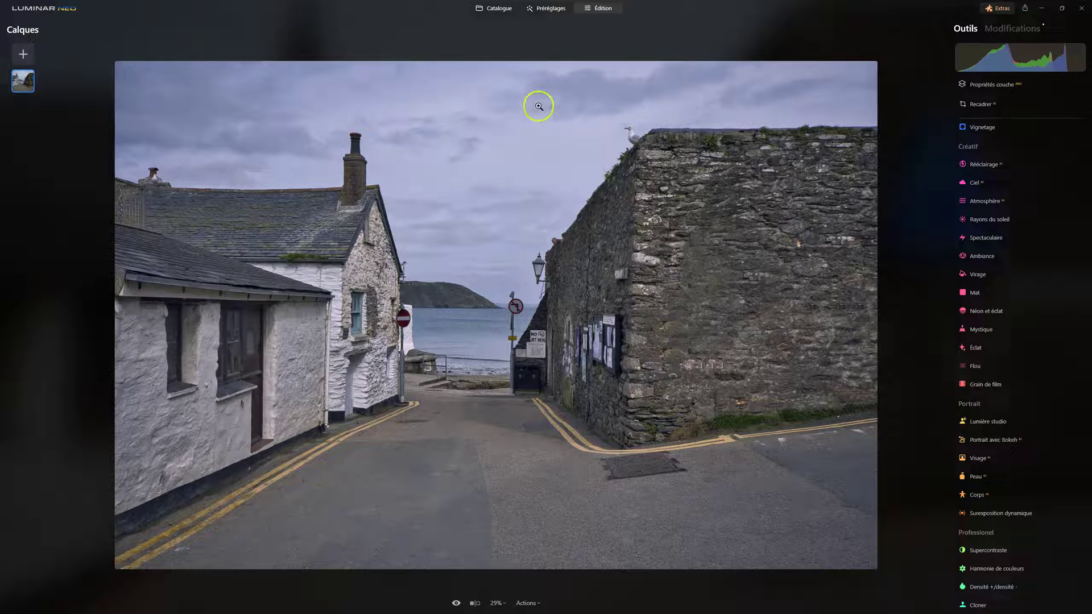
{"action": "left_click", "coordinate": [494, 9]}
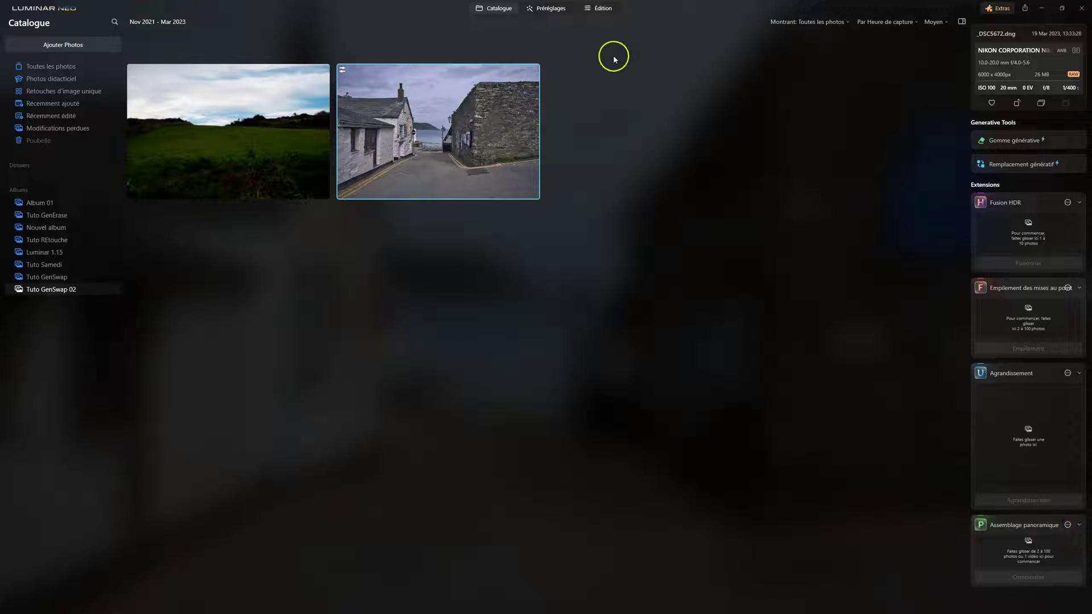
{"action": "left_click", "coordinate": [604, 8]}
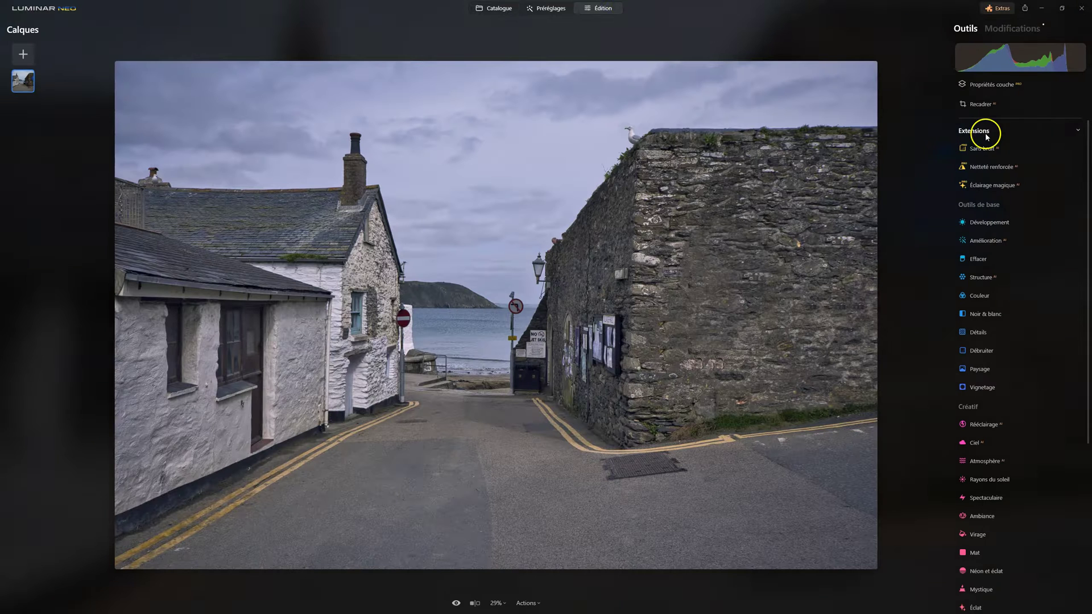
{"action": "left_click", "coordinate": [975, 131]}
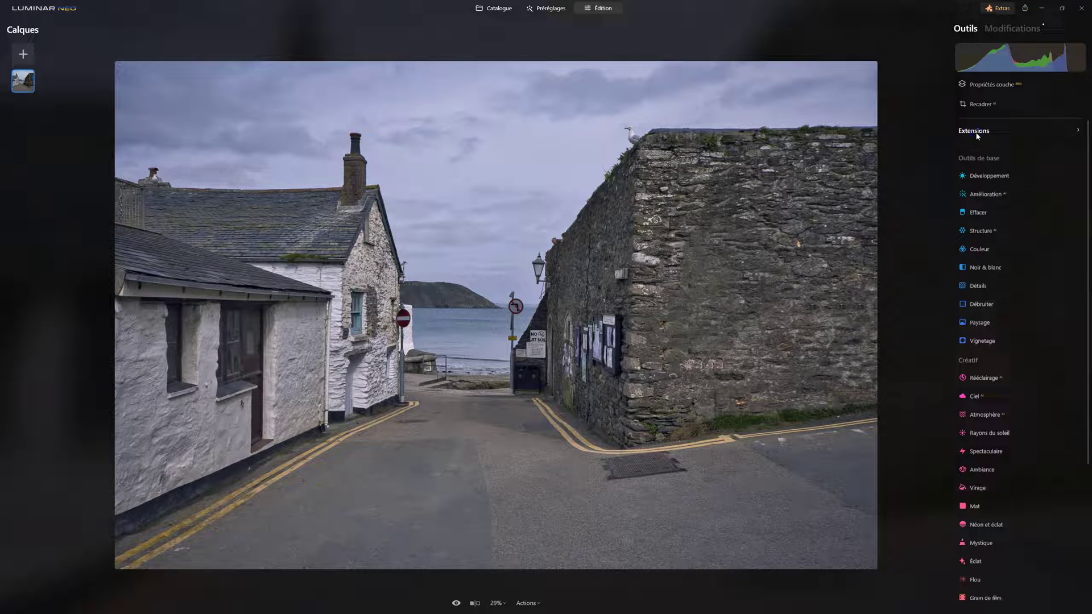
{"action": "left_click", "coordinate": [975, 131]}
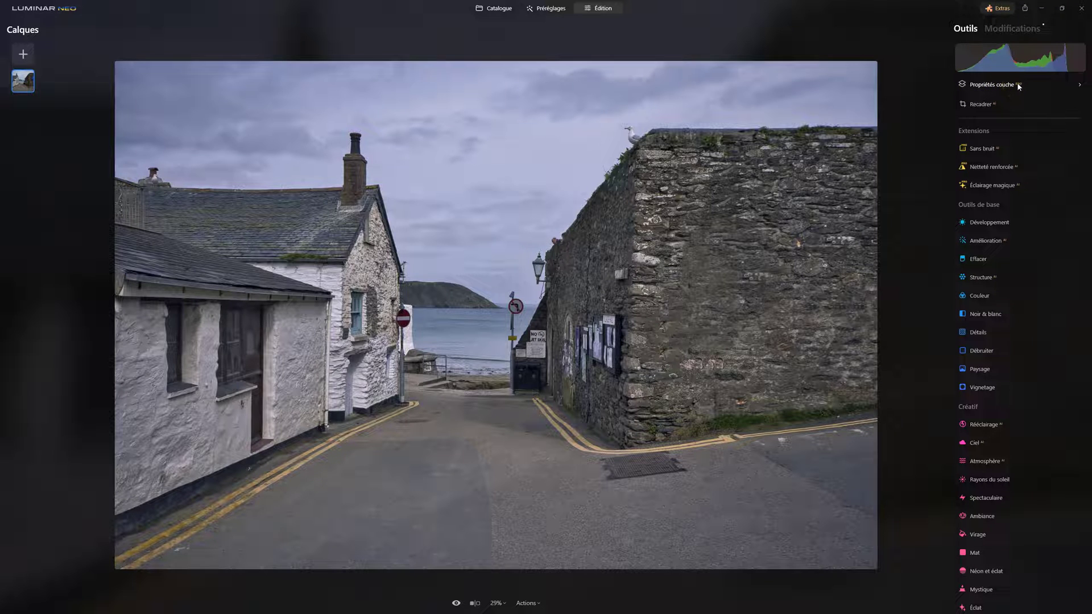
{"action": "left_click", "coordinate": [996, 87]}
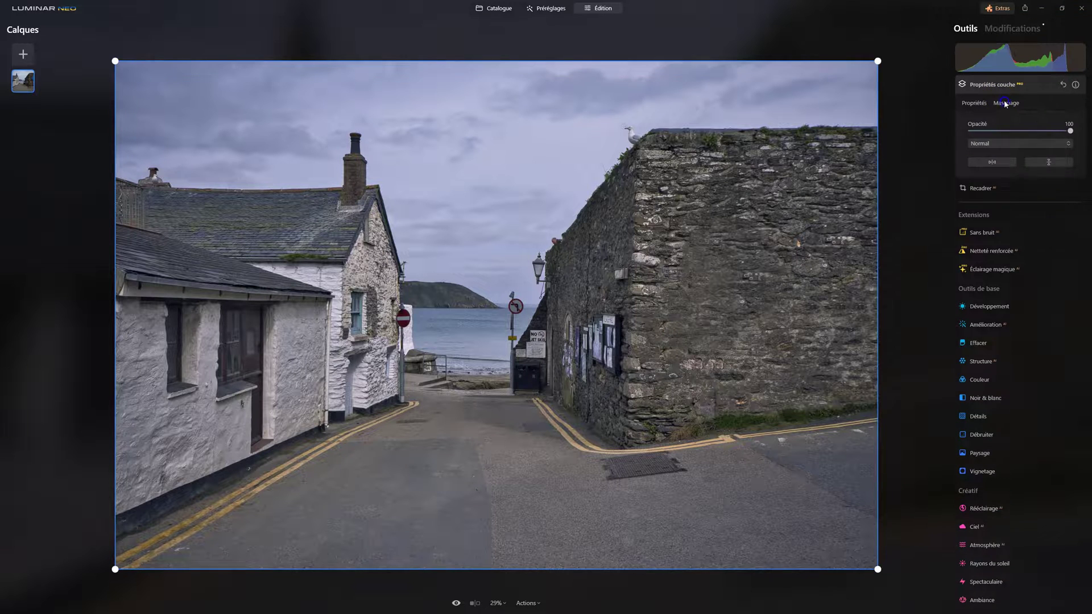
{"action": "left_click", "coordinate": [1005, 103]}
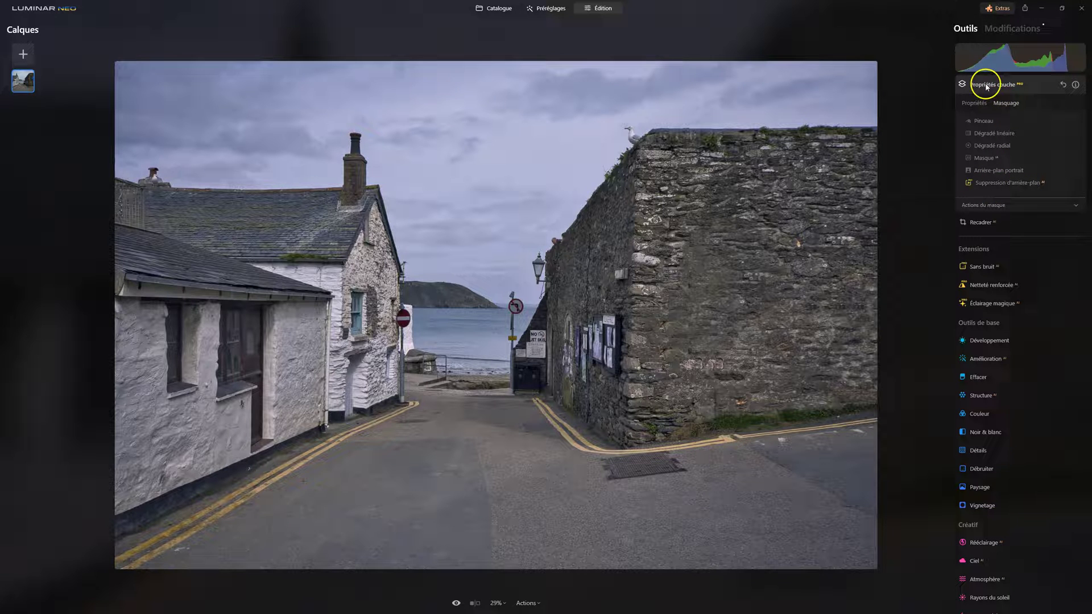
{"action": "left_click", "coordinate": [975, 103]}
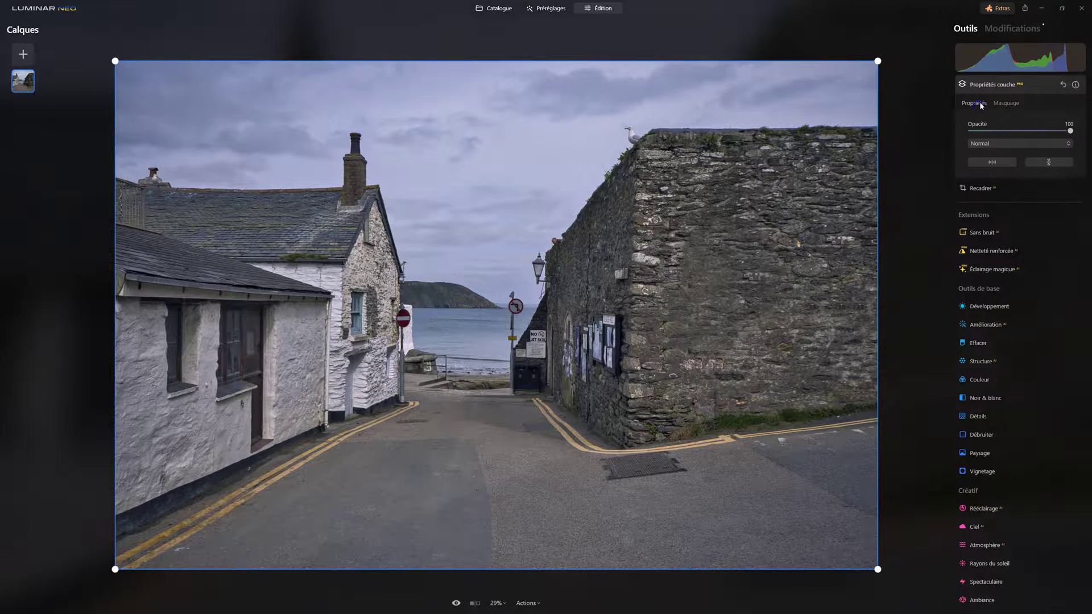
{"action": "left_click", "coordinate": [982, 85]}
Step: Open the street photo in Generative Erase and mask the black bin beside the stone wall with brush size 73
{"action": "left_click", "coordinate": [504, 8]}
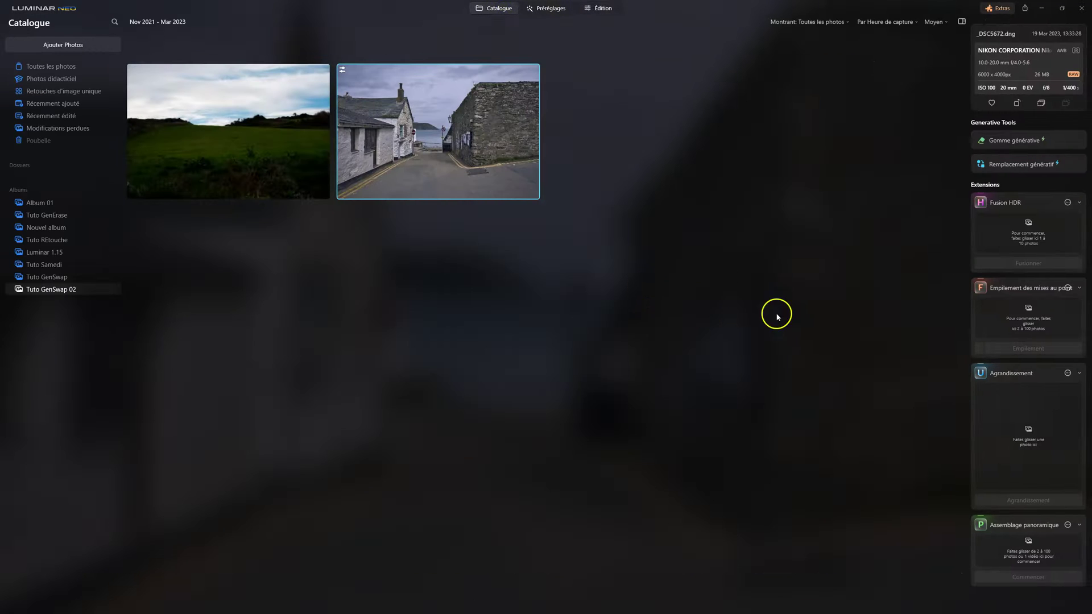
{"action": "left_click", "coordinate": [1021, 142]}
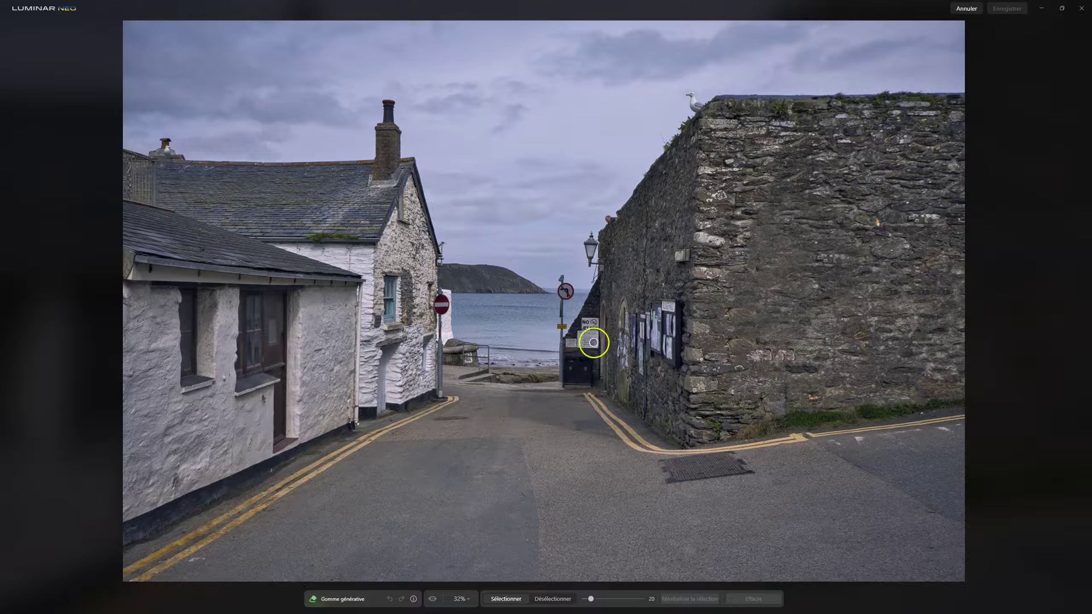
{"action": "scroll", "coordinate": [582, 383], "scroll_direction": "up", "scroll_amount": 3}
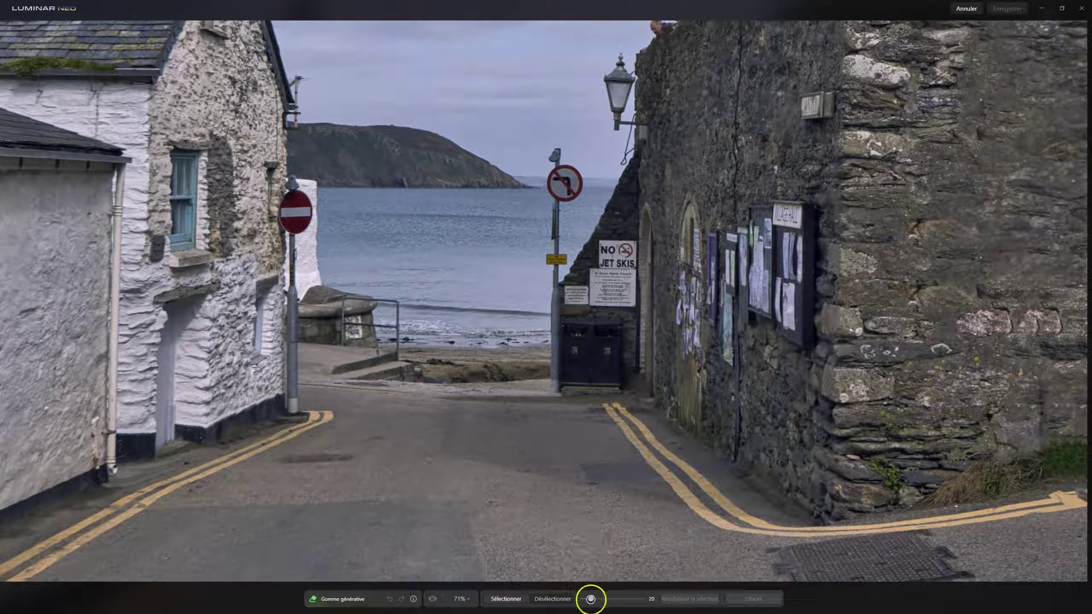
{"action": "mouse_move", "coordinate": [566, 326]}
{"action": "left_mouse_down"}
{"action": "mouse_move", "coordinate": [610, 324]}
{"action": "mouse_move", "coordinate": [603, 383]}
{"action": "mouse_move", "coordinate": [578, 380]}
{"action": "mouse_move", "coordinate": [568, 335]}
{"action": "left_mouse_up"}
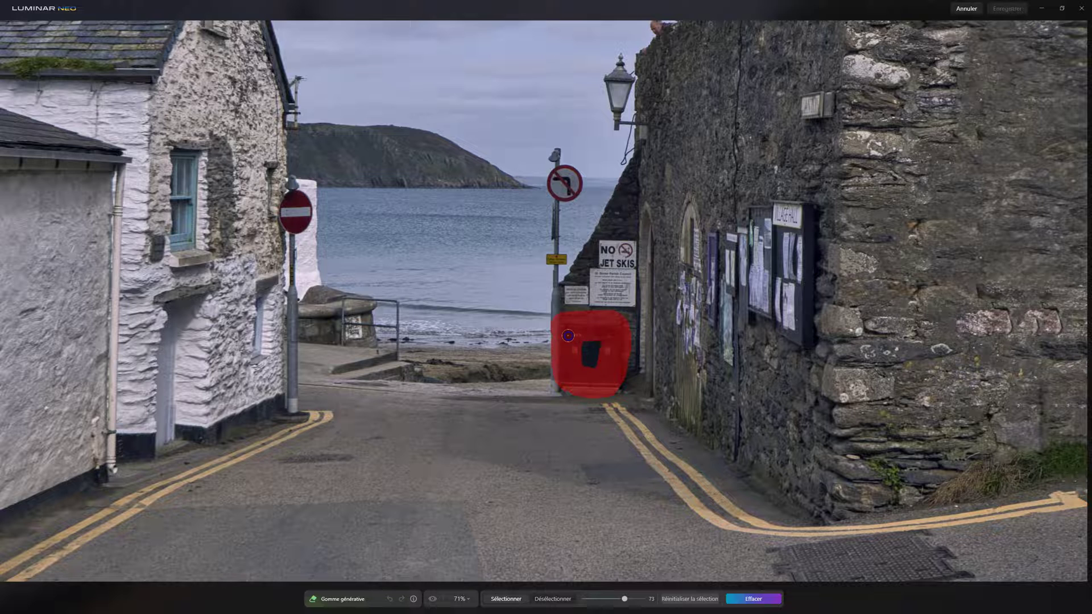
{"action": "mouse_move", "coordinate": [566, 380]}
{"action": "left_mouse_down"}
{"action": "mouse_move", "coordinate": [562, 312]}
{"action": "mouse_move", "coordinate": [625, 322]}
{"action": "mouse_move", "coordinate": [606, 370]}
{"action": "mouse_move", "coordinate": [597, 344]}
{"action": "mouse_move", "coordinate": [580, 389]}
{"action": "mouse_move", "coordinate": [626, 364]}
{"action": "left_mouse_up"}
Step: Try erasing the masked bin, and undo the erasure after comparing it with the original
{"action": "left_click", "coordinate": [775, 598]}
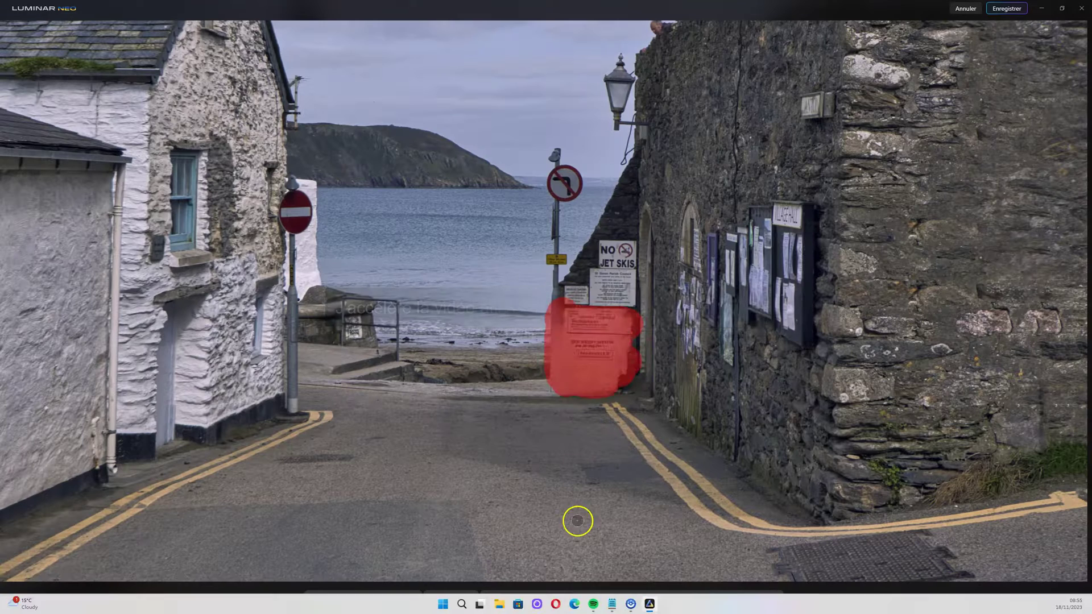
{"action": "left_click_drag", "start_coordinate": [433, 599], "coordinate": [432, 601]}
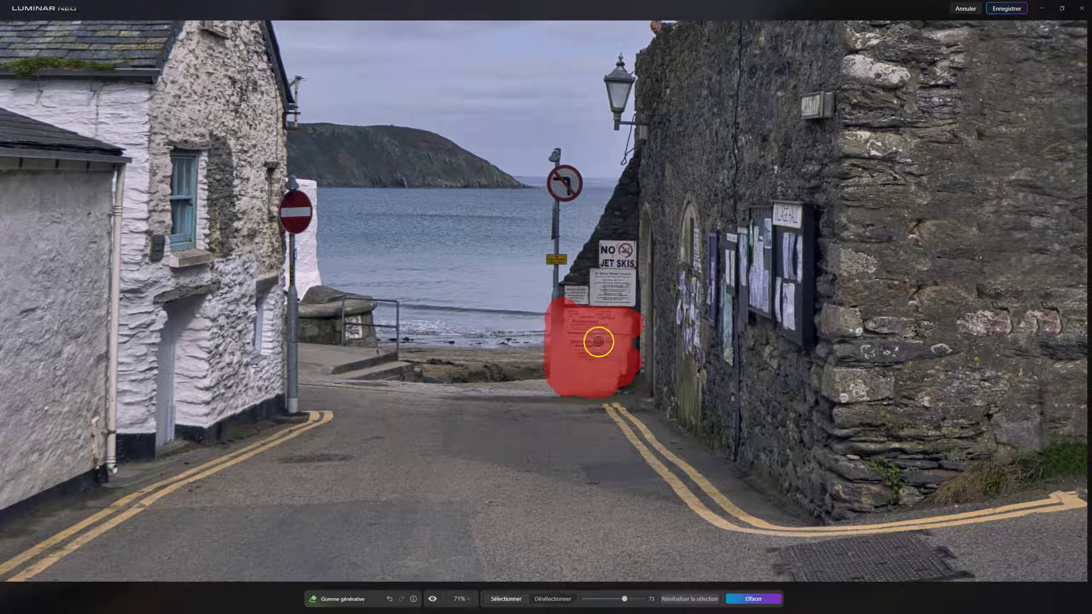
{"action": "left_click", "coordinate": [432, 599]}
{"action": "left_click", "coordinate": [432, 599]}
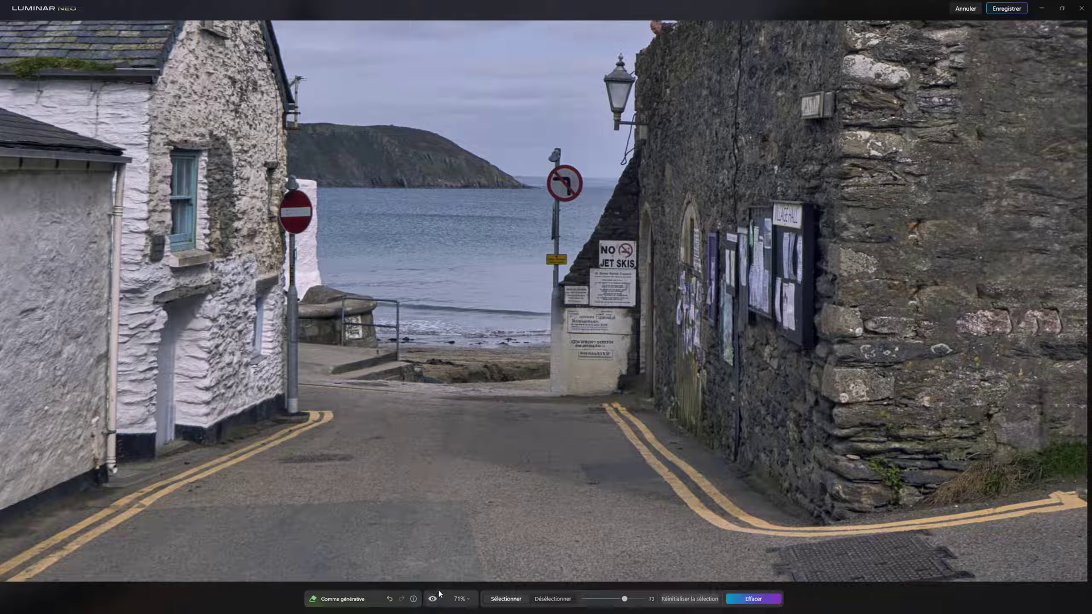
{"action": "left_click", "coordinate": [433, 597]}
{"action": "left_click", "coordinate": [389, 599]}
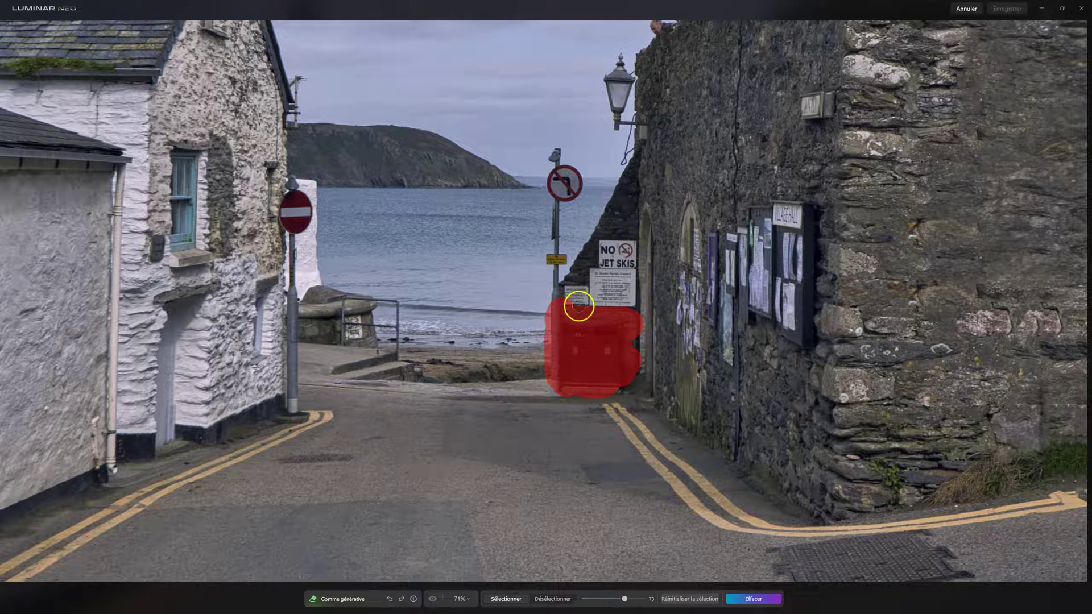
Step: Extend the mask upward over the "No Jet Skis" sign and the notices below it, and erase them together with the bin
{"action": "mouse_move", "coordinate": [573, 302]}
{"action": "left_mouse_down"}
{"action": "mouse_move", "coordinate": [613, 263]}
{"action": "mouse_move", "coordinate": [608, 249]}
{"action": "mouse_move", "coordinate": [625, 244]}
{"action": "mouse_move", "coordinate": [620, 310]}
{"action": "left_mouse_up"}
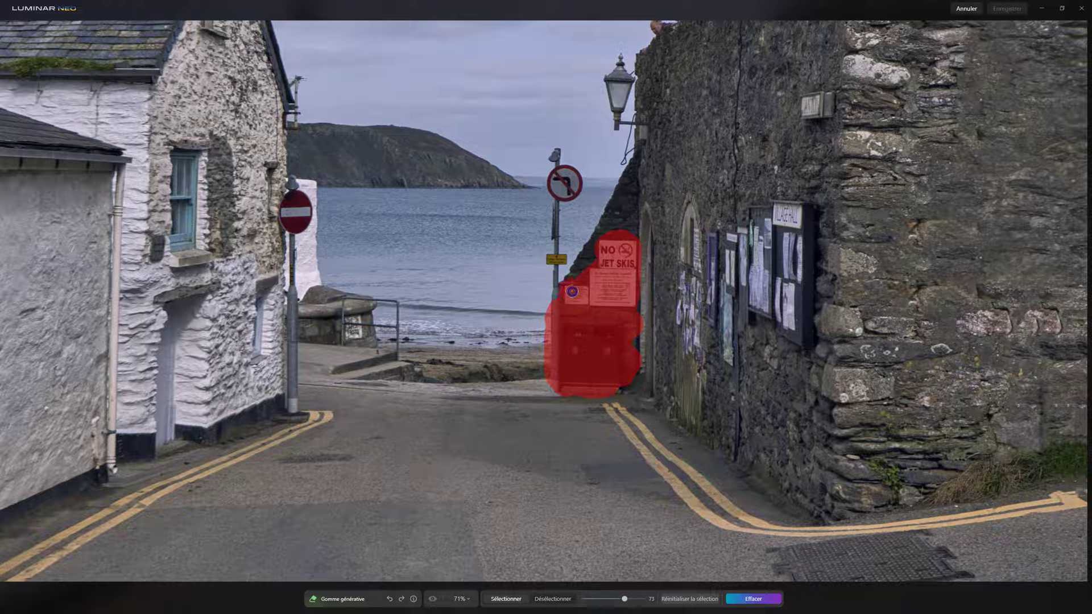
{"action": "left_click_drag", "start_coordinate": [632, 319], "coordinate": [619, 233]}
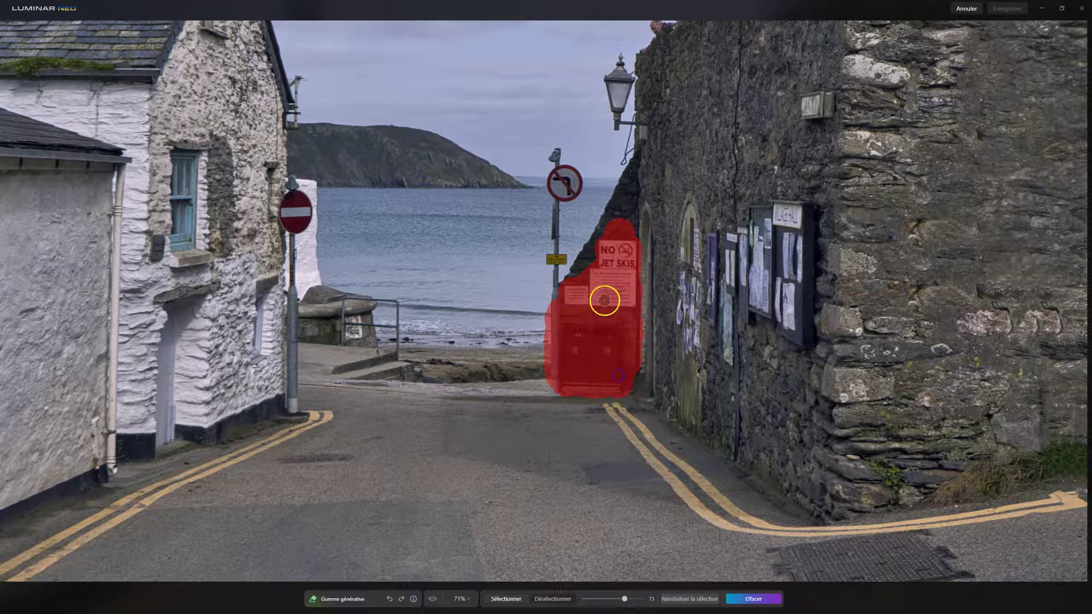
{"action": "left_click", "coordinate": [761, 599]}
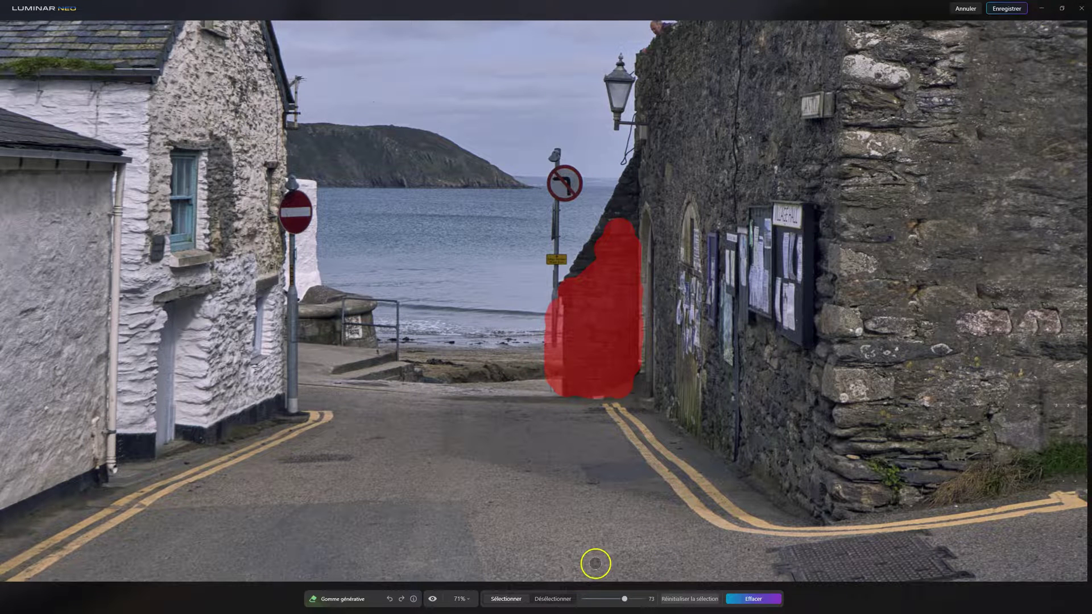
Step: Compare the original with the erased version around the bin and notices, both close up and in the wider view
{"action": "left_click", "coordinate": [501, 602]}
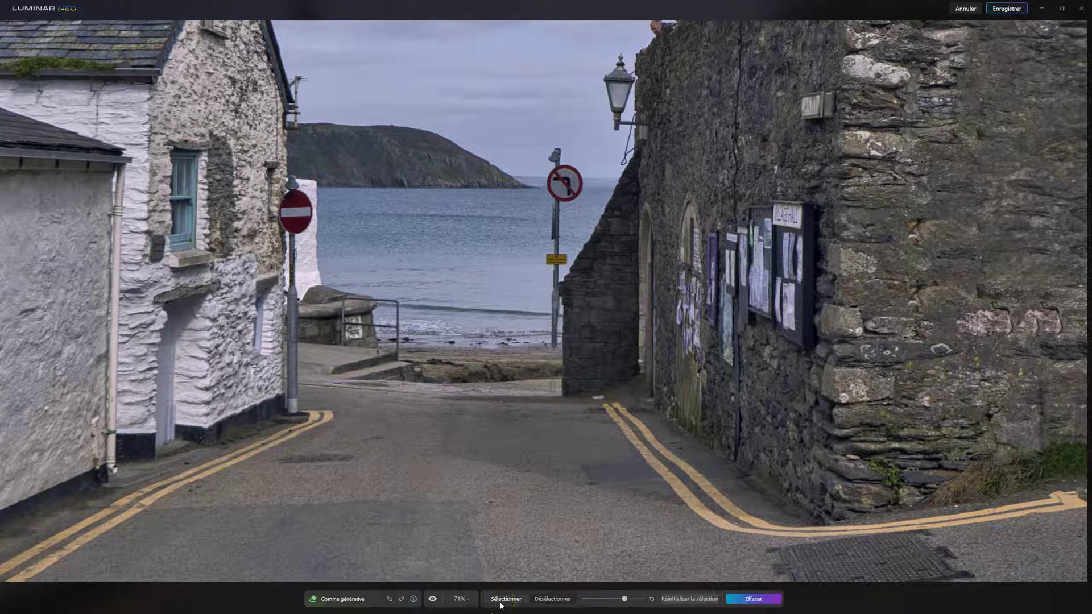
{"action": "left_click", "coordinate": [434, 599]}
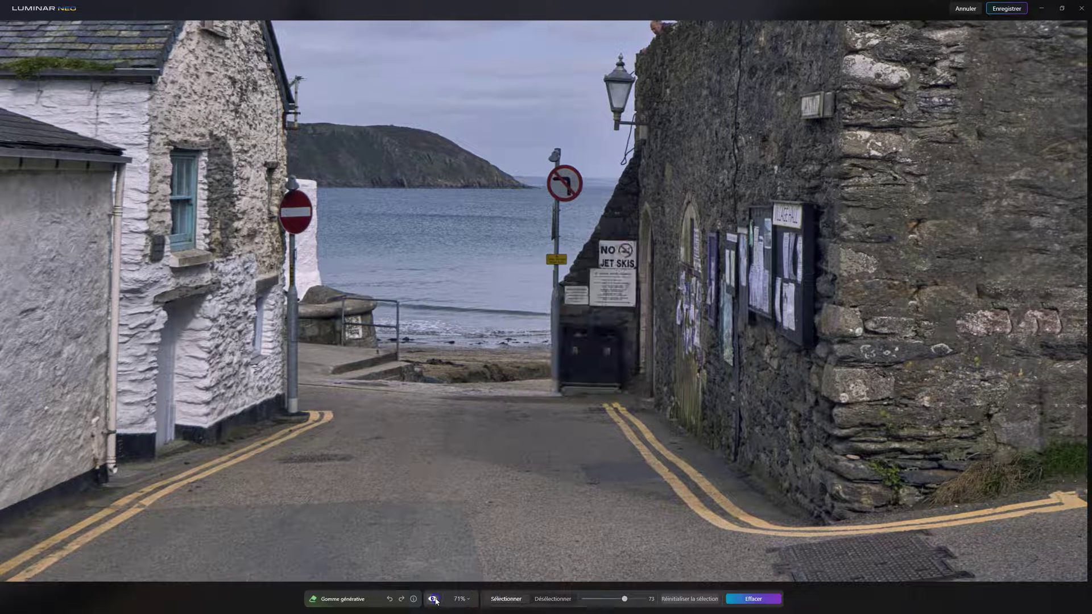
{"action": "left_click", "coordinate": [433, 599]}
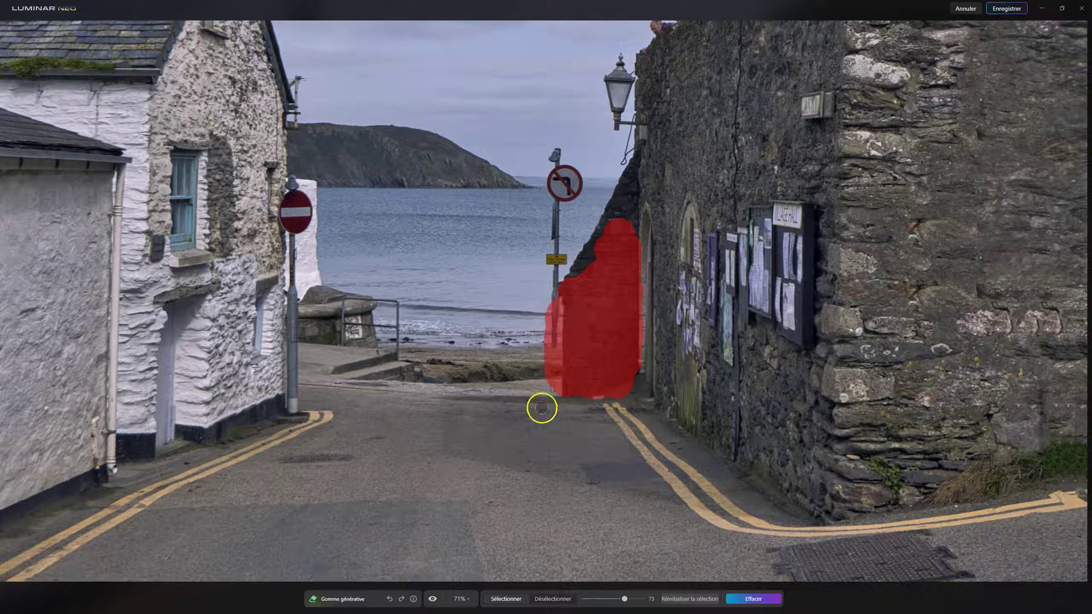
{"action": "left_click", "coordinate": [434, 600]}
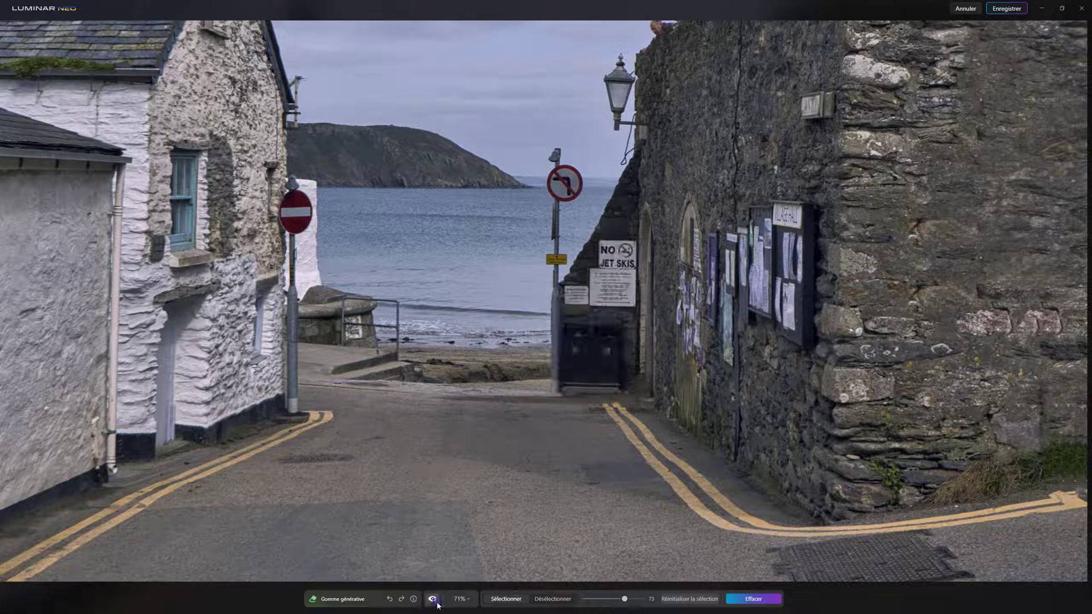
{"action": "left_click", "coordinate": [437, 606]}
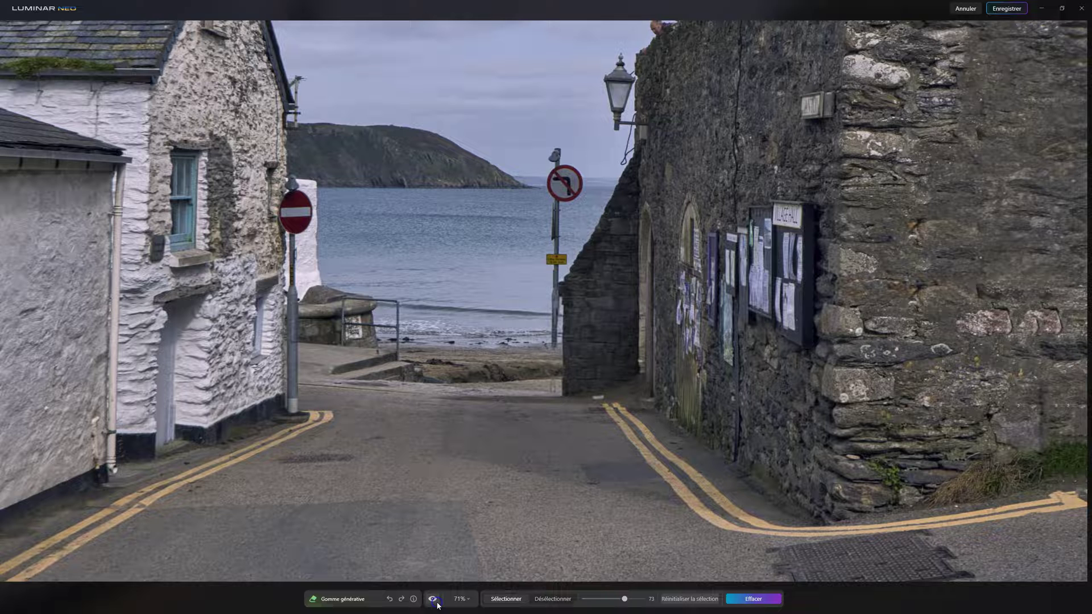
{"action": "left_click", "coordinate": [437, 606]}
{"action": "left_click", "coordinate": [438, 606]}
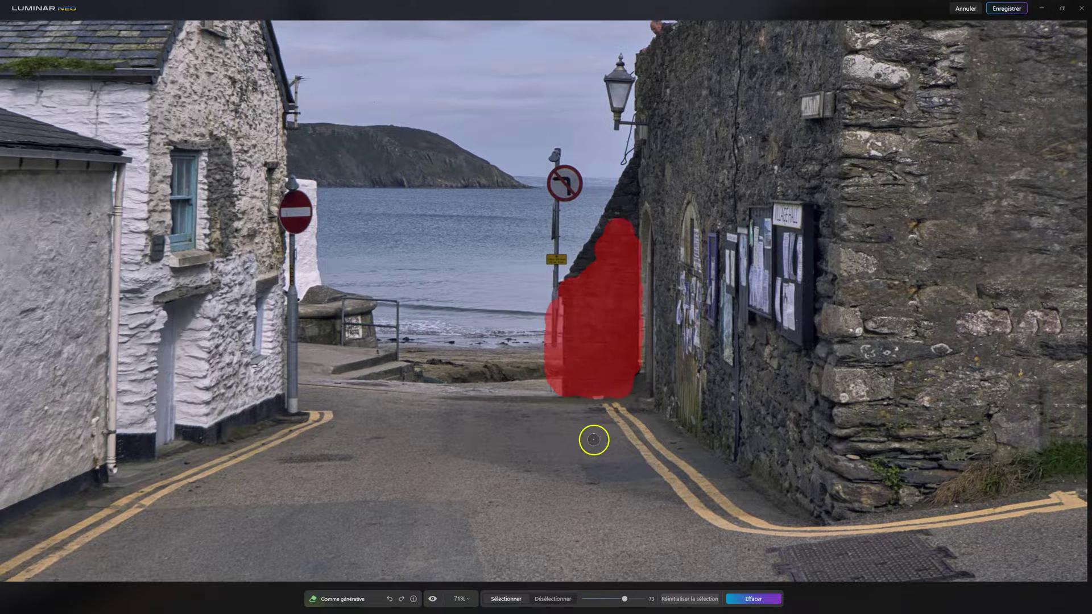
{"action": "scroll", "coordinate": [592, 439], "scroll_direction": "down", "scroll_amount": 4}
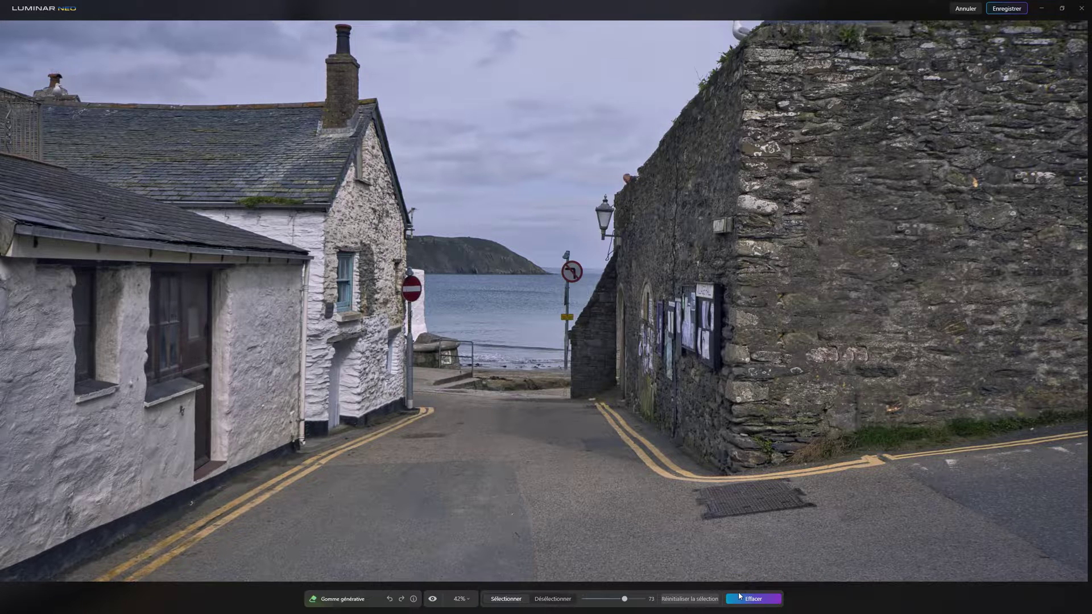
{"action": "scroll", "coordinate": [575, 385], "scroll_direction": "up", "scroll_amount": 4}
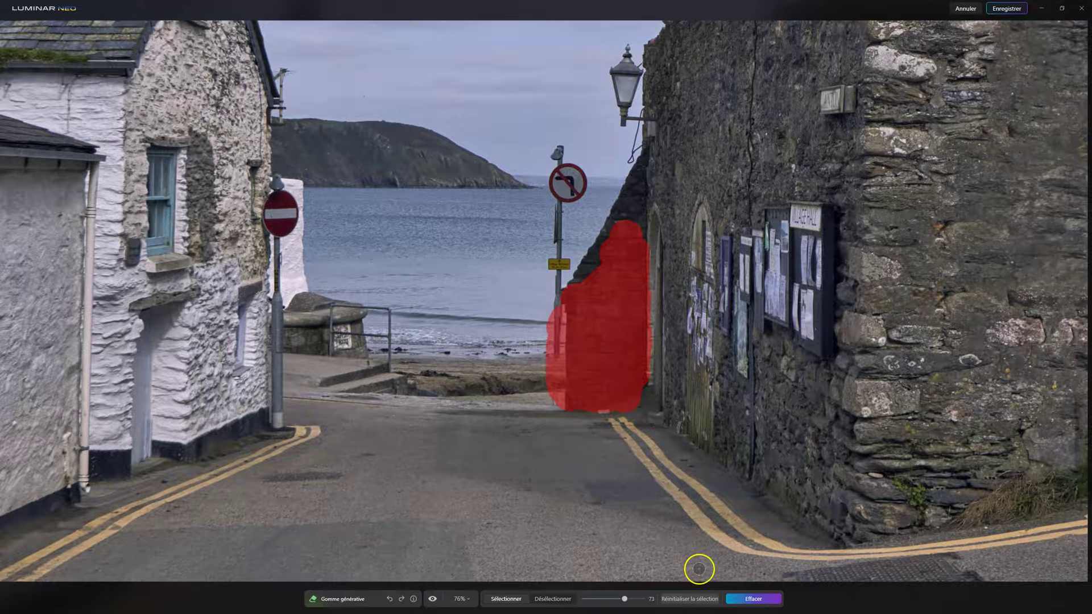
Step: Reset the selection, mask the no-left-turn signpost with its yellow plate, using brush size 32 for the lower pole, and erase it
{"action": "left_click", "coordinate": [687, 598]}
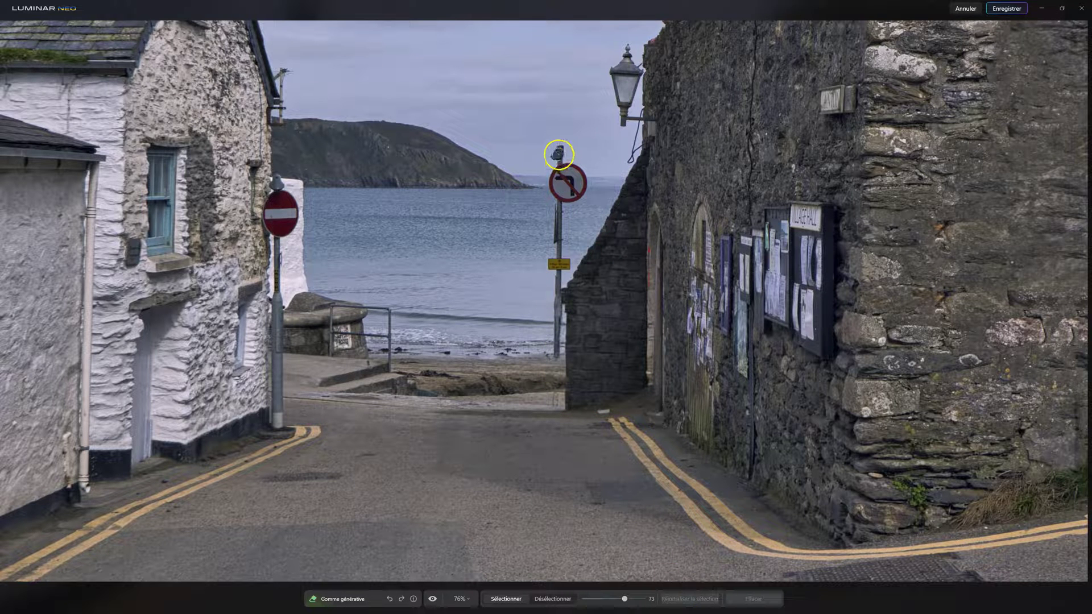
{"action": "mouse_move", "coordinate": [560, 152]}
{"action": "left_mouse_down"}
{"action": "mouse_move", "coordinate": [558, 177]}
{"action": "mouse_move", "coordinate": [577, 179]}
{"action": "mouse_move", "coordinate": [558, 197]}
{"action": "mouse_move", "coordinate": [559, 243]}
{"action": "left_mouse_up"}
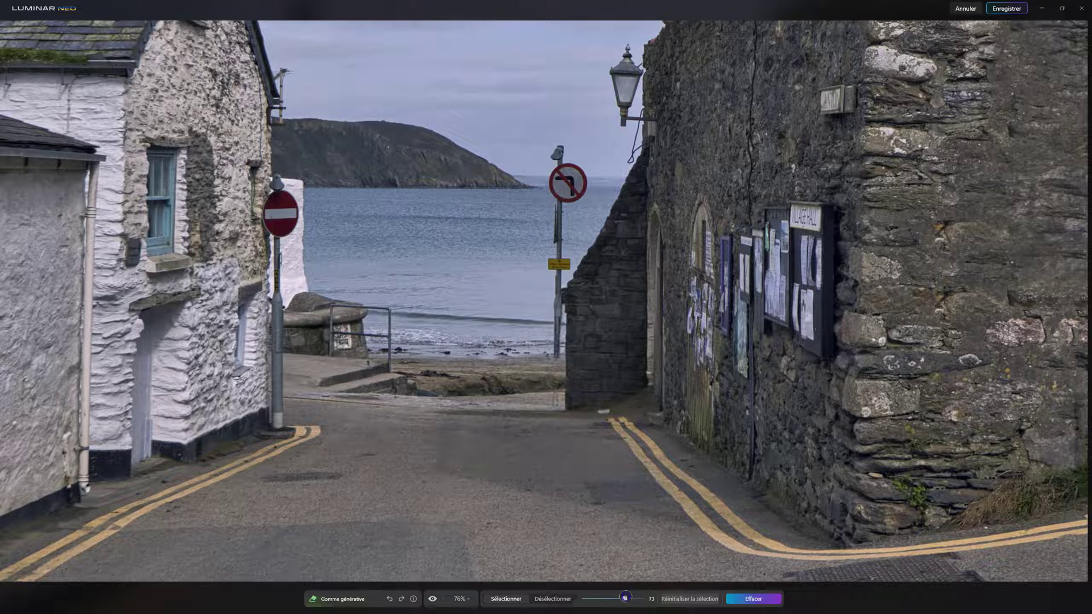
{"action": "left_click_drag", "start_coordinate": [554, 283], "coordinate": [556, 402]}
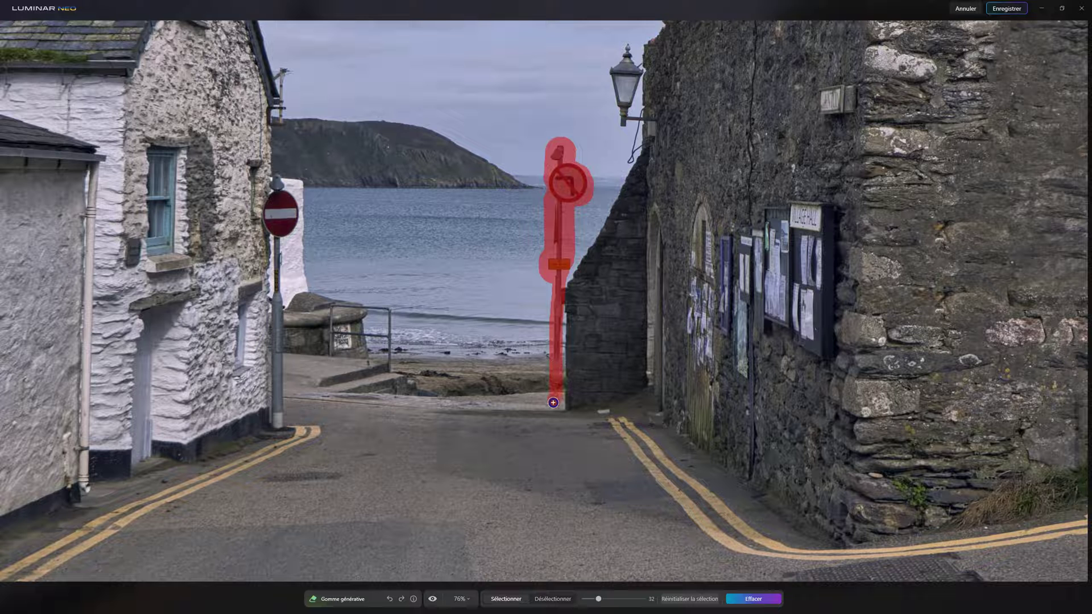
{"action": "left_click", "coordinate": [754, 599]}
{"action": "left_click", "coordinate": [761, 604]}
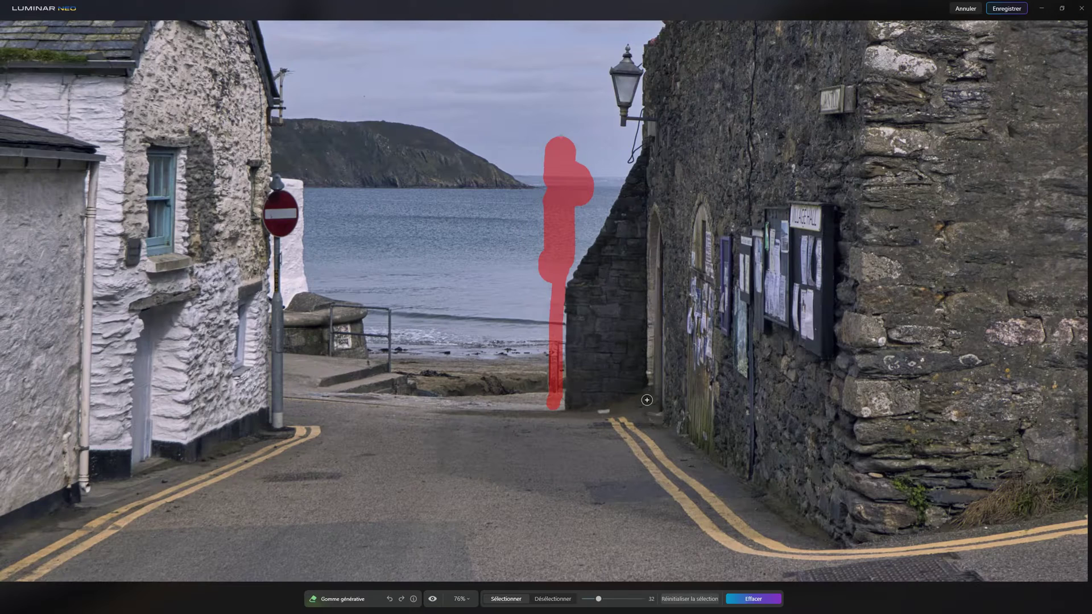
Step: Compare the photo before and after the signpost removal, close up and across the wider street view
{"action": "left_click", "coordinate": [439, 602]}
{"action": "left_click", "coordinate": [439, 602]}
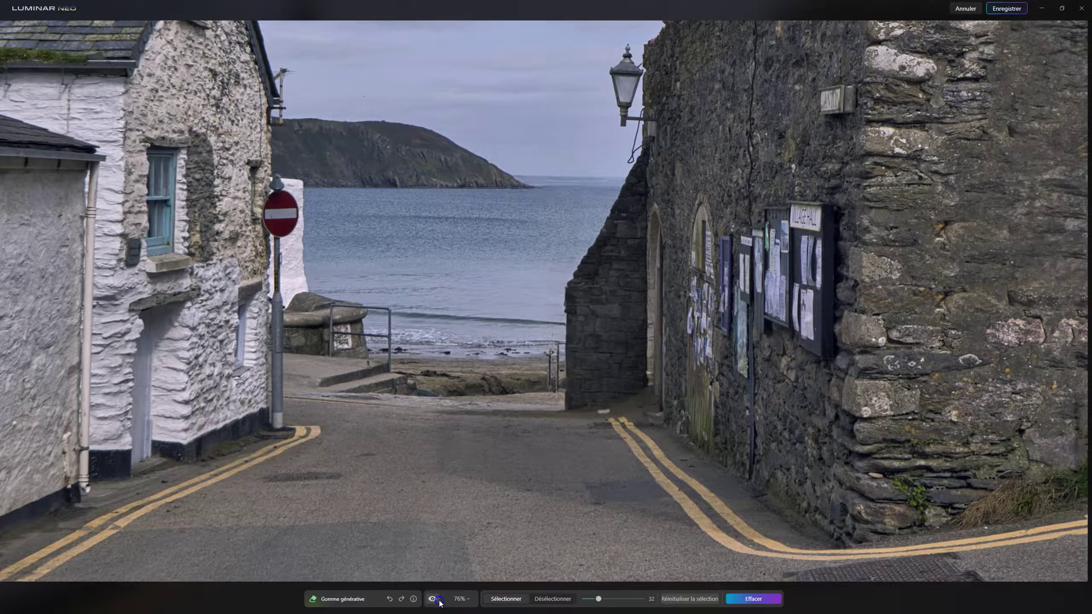
{"action": "scroll", "coordinate": [510, 509], "scroll_direction": "down", "scroll_amount": 5}
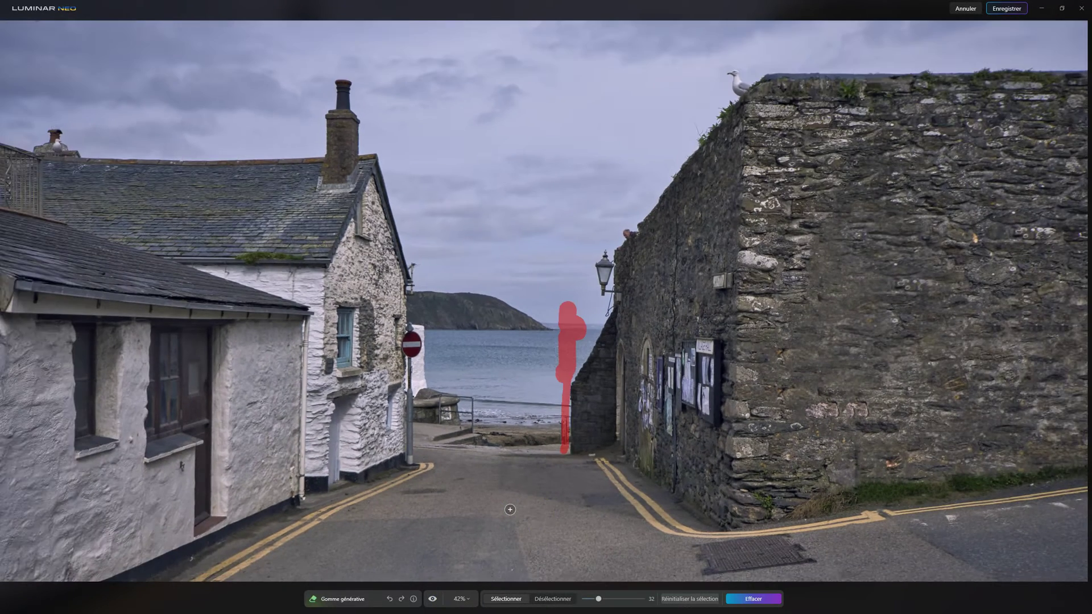
{"action": "left_click", "coordinate": [433, 599]}
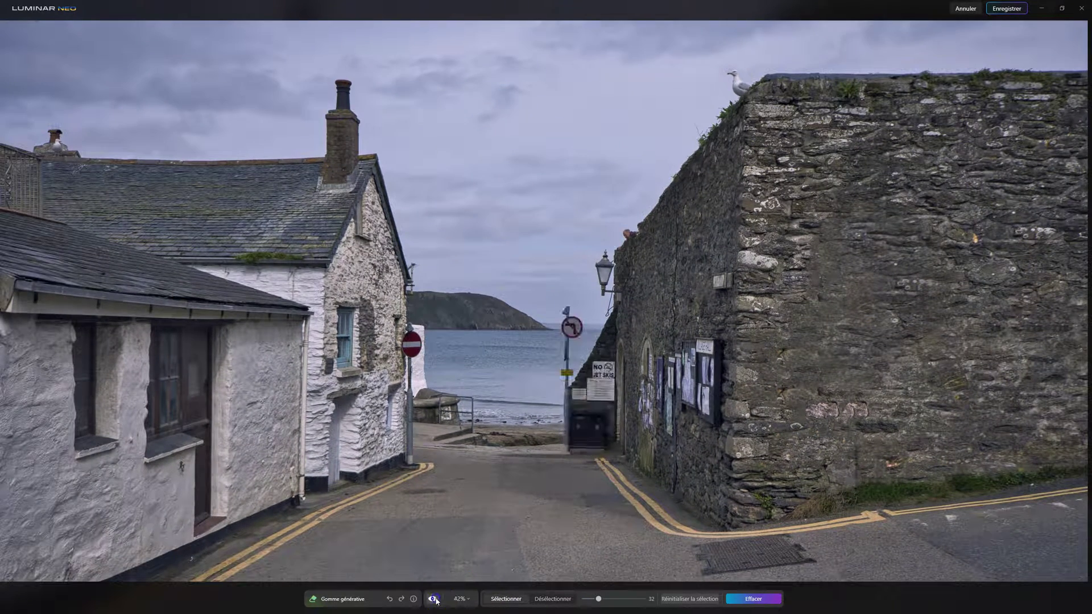
Step: Check the signpost removal against the original once more, ending close up on the quay beside the dark buttress wall
{"action": "left_click", "coordinate": [433, 599]}
{"action": "left_click", "coordinate": [433, 599]}
{"action": "left_click", "coordinate": [433, 599]}
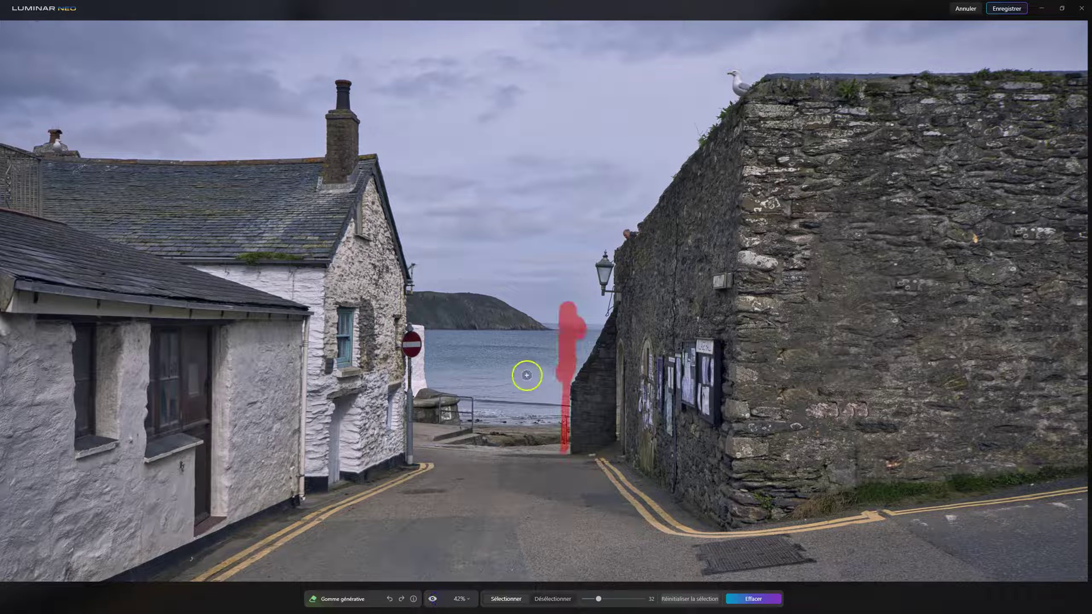
{"action": "left_click", "coordinate": [433, 600]}
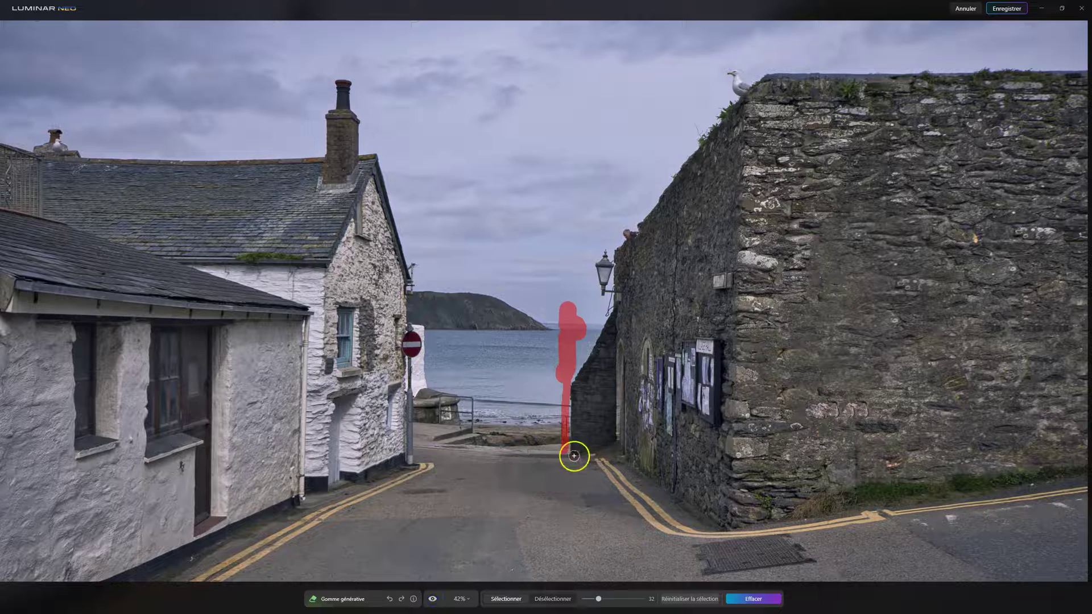
{"action": "scroll", "coordinate": [565, 467], "scroll_direction": "up", "scroll_amount": 3}
{"action": "scroll", "coordinate": [565, 458], "scroll_direction": "up", "scroll_amount": 1}
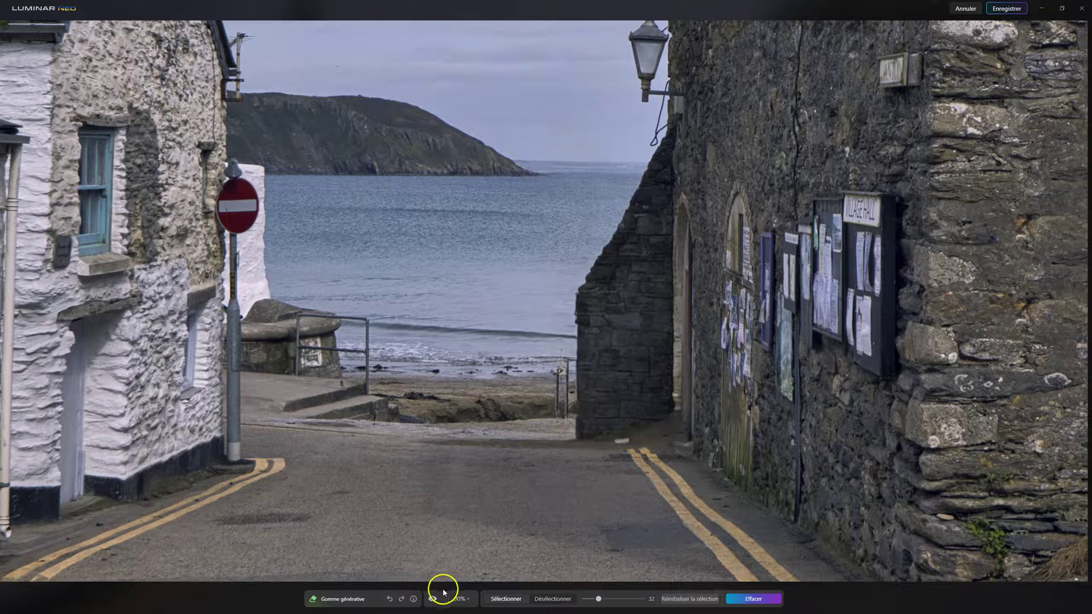
{"action": "left_click", "coordinate": [685, 599]}
{"action": "mouse_move", "coordinate": [561, 370]}
{"action": "left_mouse_down"}
{"action": "mouse_move", "coordinate": [558, 410]}
{"action": "mouse_move", "coordinate": [563, 360]}
{"action": "mouse_move", "coordinate": [565, 429]}
{"action": "mouse_move", "coordinate": [563, 365]}
{"action": "mouse_move", "coordinate": [543, 361]}
{"action": "mouse_move", "coordinate": [552, 403]}
{"action": "left_mouse_up"}
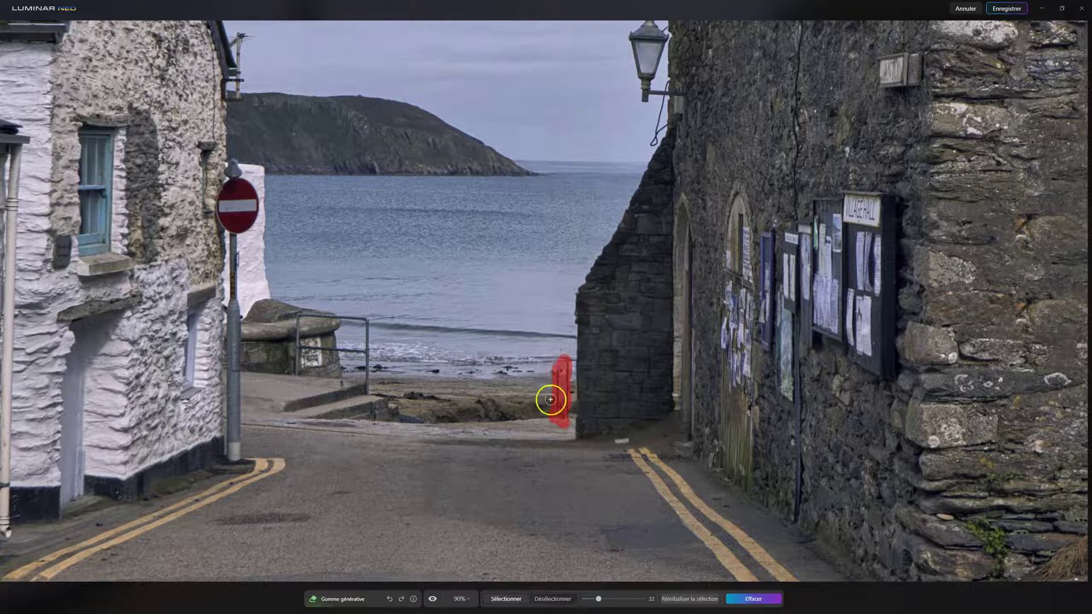
{"action": "left_click", "coordinate": [690, 599]}
Step: Mask the no-entry sign and its full pole at the corner of the white cottage and erase them
{"action": "scroll", "coordinate": [392, 452], "scroll_direction": "down", "scroll_amount": 3}
{"action": "mouse_move", "coordinate": [305, 295]}
{"action": "left_mouse_down"}
{"action": "mouse_move", "coordinate": [286, 258]}
{"action": "mouse_move", "coordinate": [278, 292]}
{"action": "mouse_move", "coordinate": [276, 278]}
{"action": "mouse_move", "coordinate": [283, 293]}
{"action": "mouse_move", "coordinate": [298, 284]}
{"action": "mouse_move", "coordinate": [290, 268]}
{"action": "mouse_move", "coordinate": [284, 457]}
{"action": "left_mouse_up"}
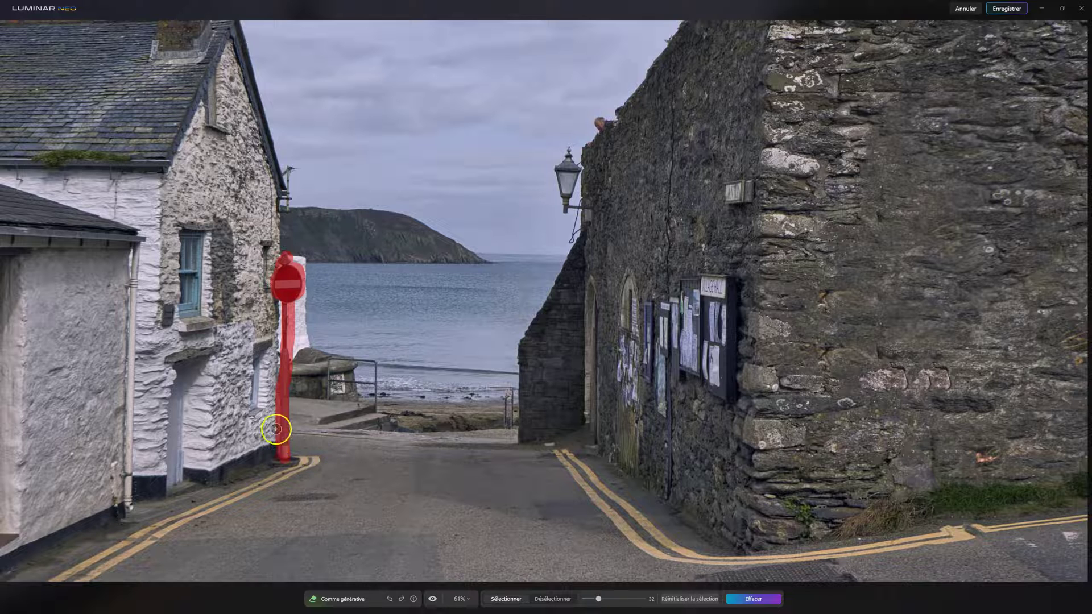
{"action": "mouse_move", "coordinate": [285, 419]}
{"action": "left_mouse_down"}
{"action": "mouse_move", "coordinate": [287, 439]}
{"action": "mouse_move", "coordinate": [294, 392]}
{"action": "left_mouse_up"}
{"action": "key", "text": "ctrl+0"}
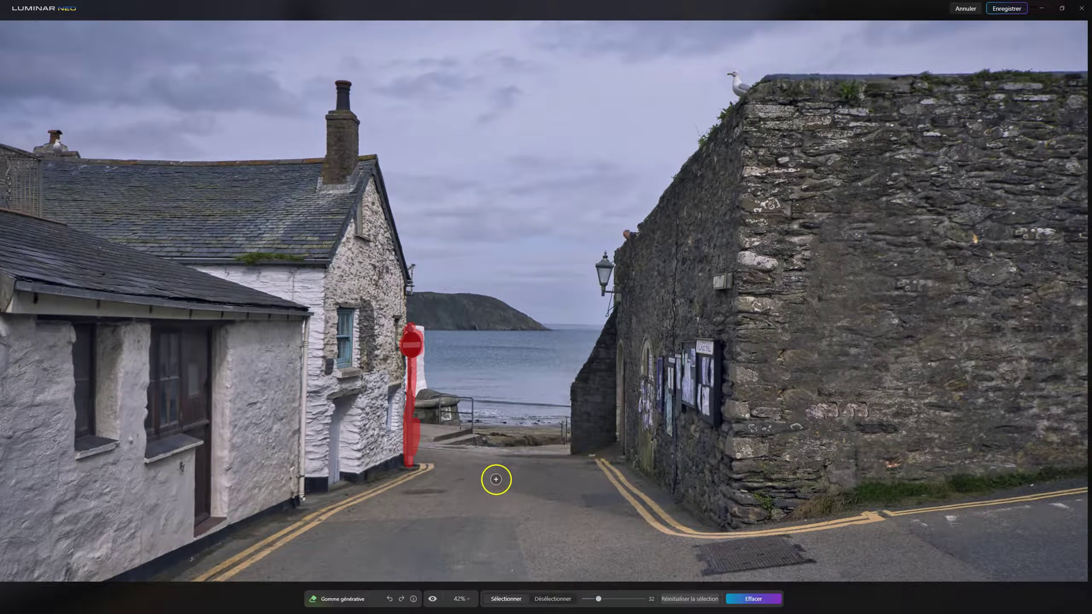
{"action": "left_click", "coordinate": [754, 598]}
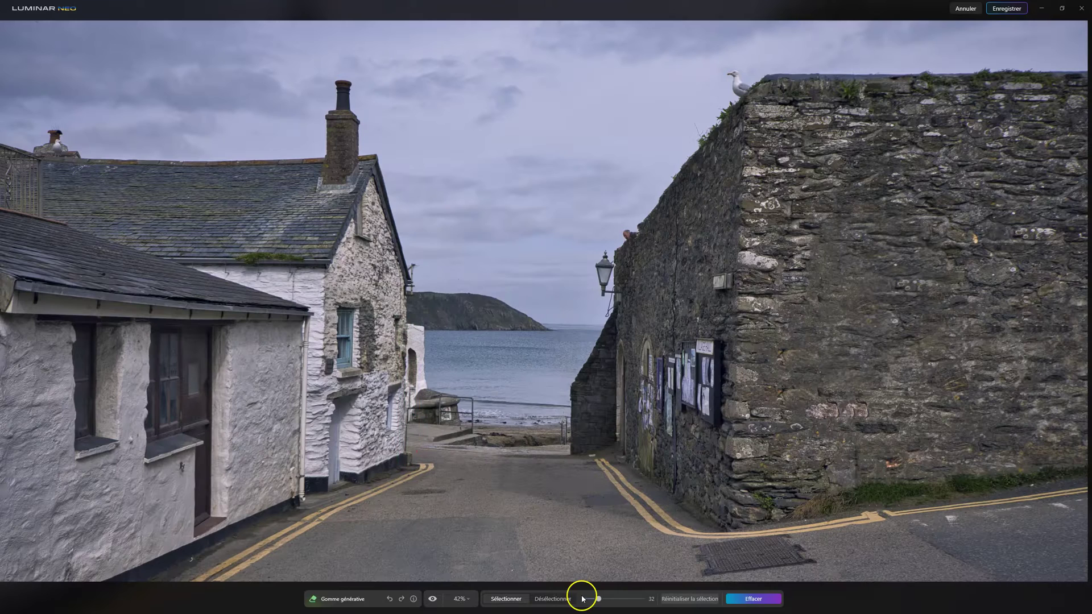
Step: Compare the photo before and after the no-entry sign removal in the wider street view
{"action": "left_click", "coordinate": [432, 599]}
{"action": "left_click", "coordinate": [432, 599]}
{"action": "left_click", "coordinate": [433, 599]}
{"action": "left_click", "coordinate": [433, 599]}
{"action": "left_click", "coordinate": [434, 599]}
{"action": "left_click", "coordinate": [433, 599]}
{"action": "left_click_drag", "start_coordinate": [410, 329], "coordinate": [403, 464]}
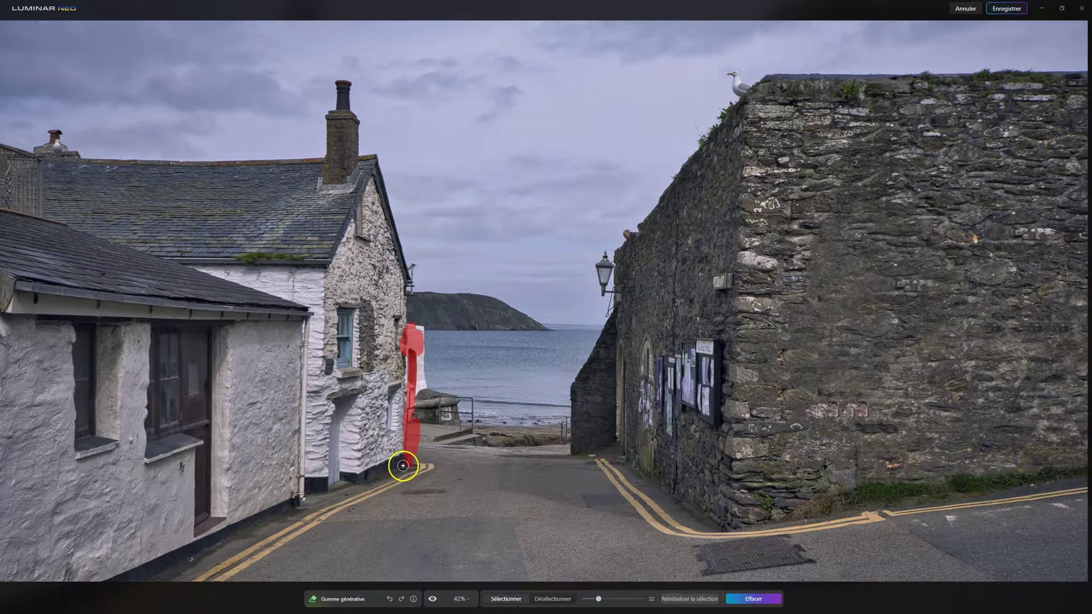
Step: Examine the erased no-entry sign area close up against the original, along the cottage corner and the white wall behind it
{"action": "scroll", "coordinate": [403, 465], "scroll_direction": "up", "scroll_amount": 3}
{"action": "scroll", "coordinate": [403, 465], "scroll_direction": "up", "scroll_amount": 1}
{"action": "left_click", "coordinate": [433, 599]}
{"action": "left_click", "coordinate": [433, 599]}
{"action": "left_click", "coordinate": [433, 599]}
{"action": "left_click", "coordinate": [433, 599]}
{"action": "left_click", "coordinate": [433, 599]}
{"action": "left_click", "coordinate": [433, 599]}
{"action": "left_click", "coordinate": [434, 599]}
{"action": "left_click", "coordinate": [433, 599]}
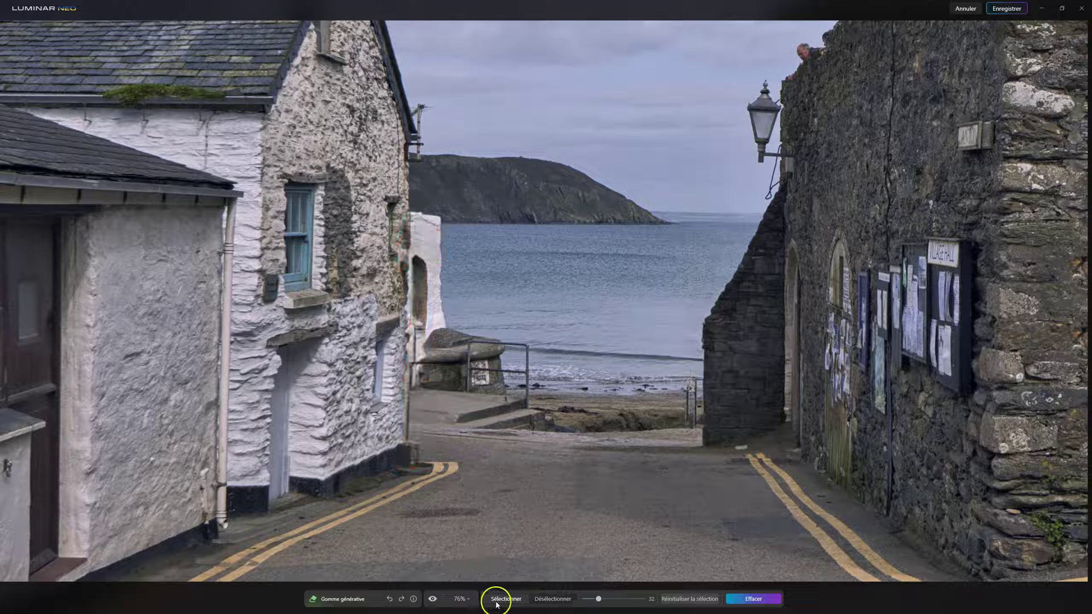
{"action": "left_click", "coordinate": [433, 600]}
{"action": "left_click", "coordinate": [433, 600]}
{"action": "left_click", "coordinate": [432, 600]}
{"action": "left_click", "coordinate": [432, 600]}
{"action": "left_click", "coordinate": [433, 600]}
{"action": "left_click", "coordinate": [432, 600]}
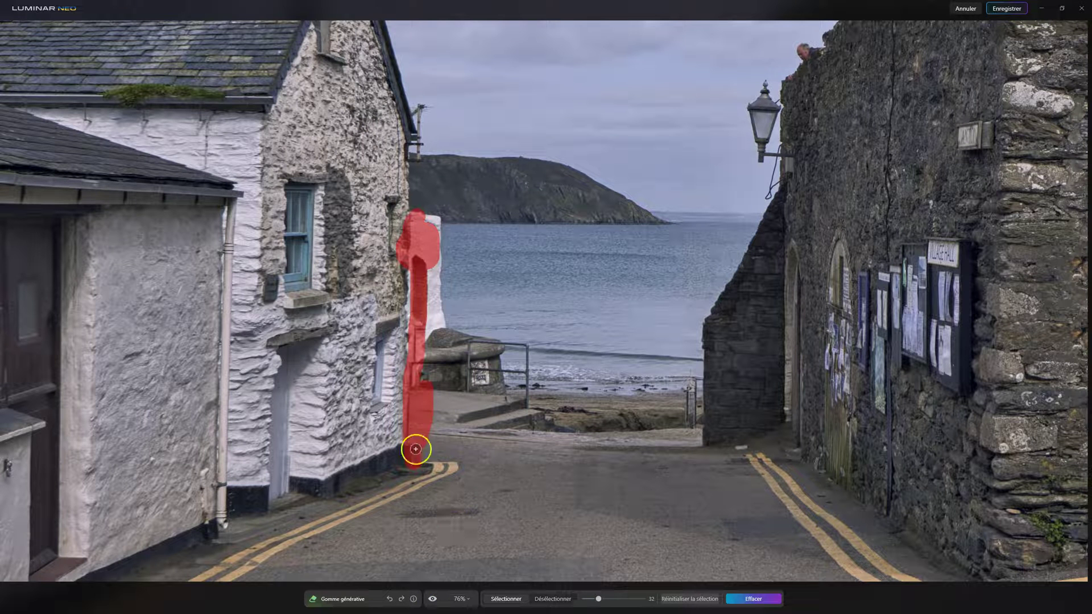
{"action": "left_click", "coordinate": [433, 599]}
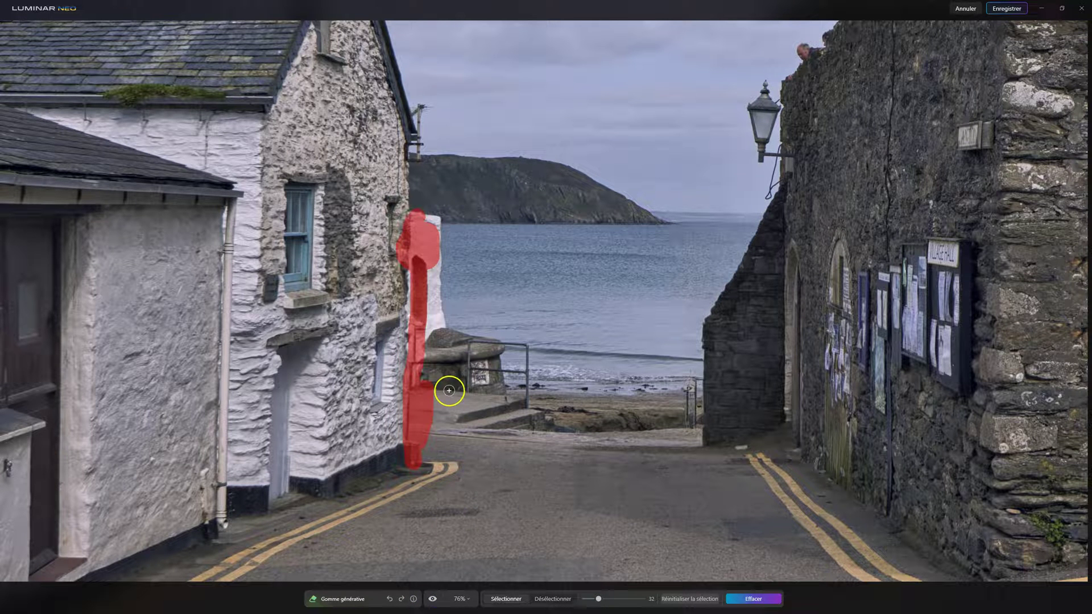
Step: Reset the selection and compare the fully cleaned-up street photo with the original
{"action": "left_click", "coordinate": [688, 599]}
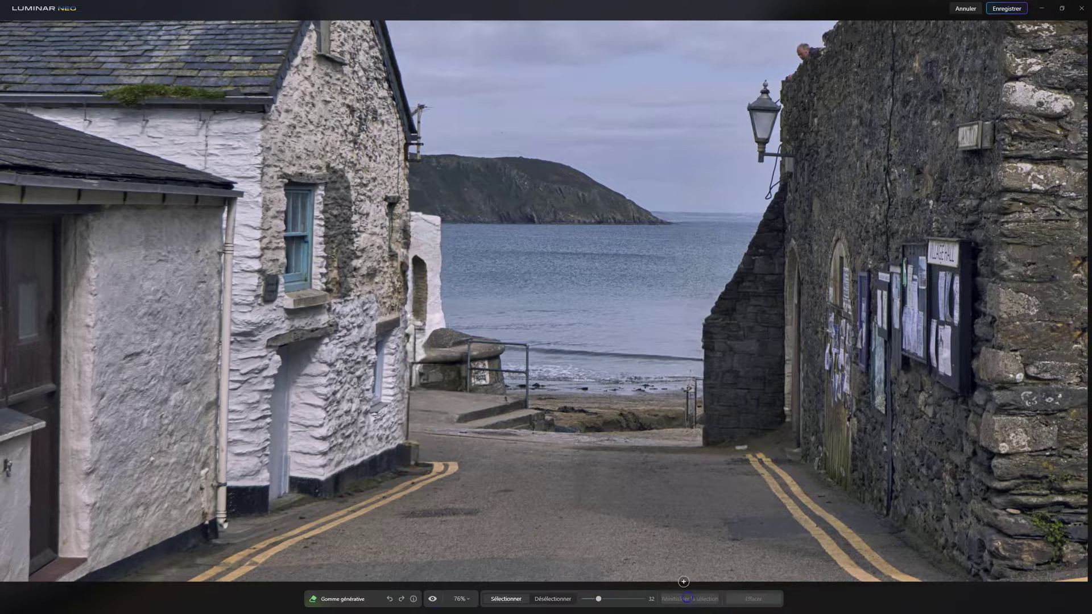
{"action": "scroll", "coordinate": [678, 510], "scroll_direction": "down", "scroll_amount": 2}
{"action": "scroll", "coordinate": [679, 510], "scroll_direction": "down", "scroll_amount": 1}
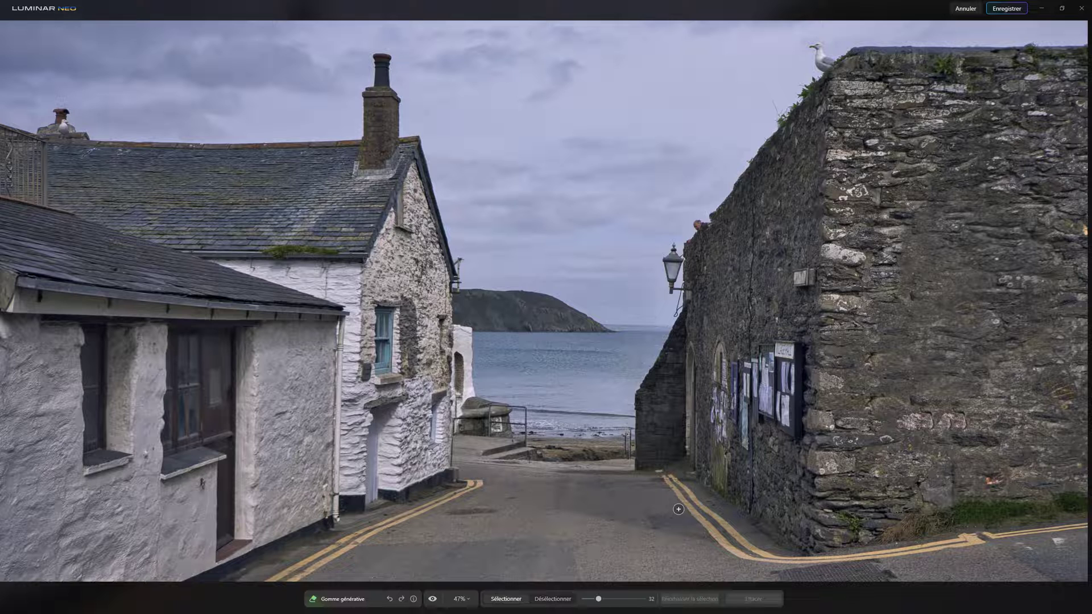
{"action": "scroll", "coordinate": [679, 510], "scroll_direction": "down", "scroll_amount": 1}
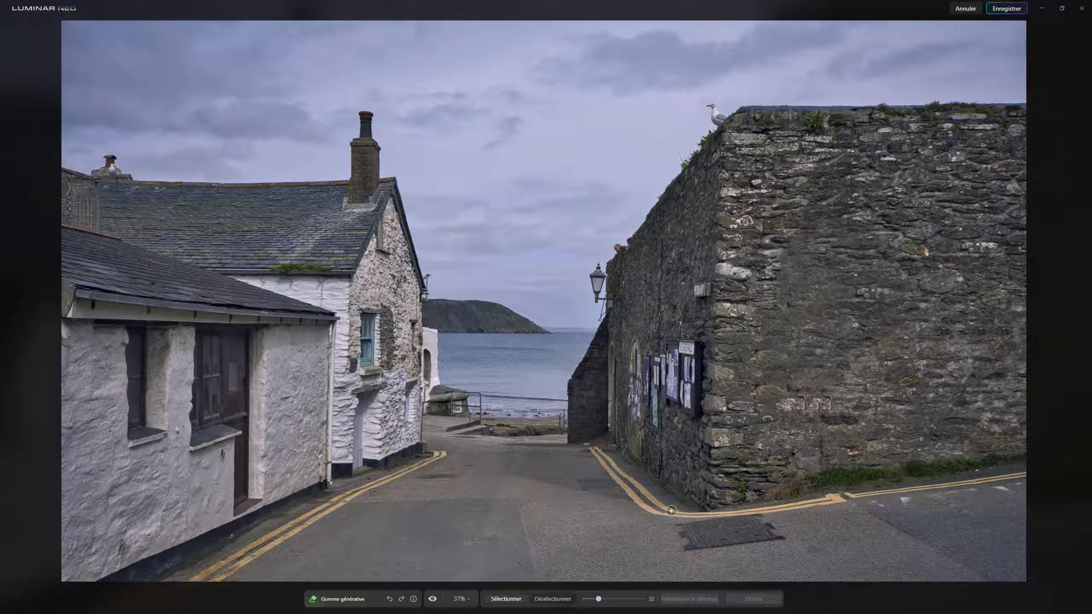
{"action": "left_click", "coordinate": [432, 598]}
{"action": "left_click", "coordinate": [432, 599]}
{"action": "left_click", "coordinate": [432, 599]}
{"action": "left_click", "coordinate": [433, 599]}
{"action": "left_click", "coordinate": [432, 599]}
{"action": "left_click", "coordinate": [432, 599]}
{"action": "left_click", "coordinate": [432, 599]}
{"action": "left_click", "coordinate": [433, 599]}
{"action": "scroll", "coordinate": [554, 487], "scroll_direction": "down", "scroll_amount": 2}
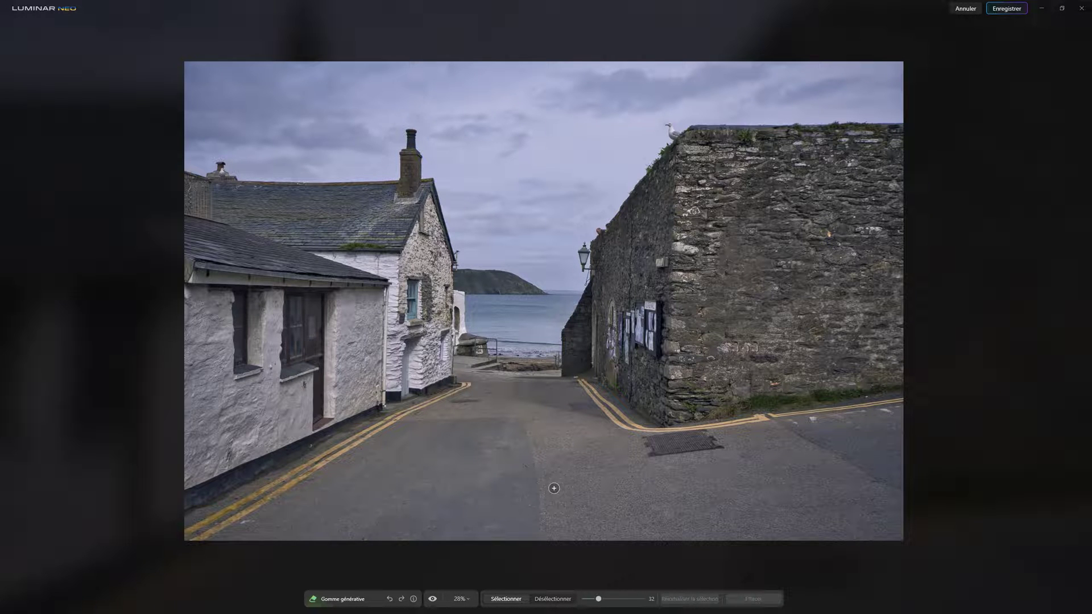
Step: Save the Generative Erase result and open the saved photo in the Generative Replace tool
{"action": "left_click", "coordinate": [1006, 8]}
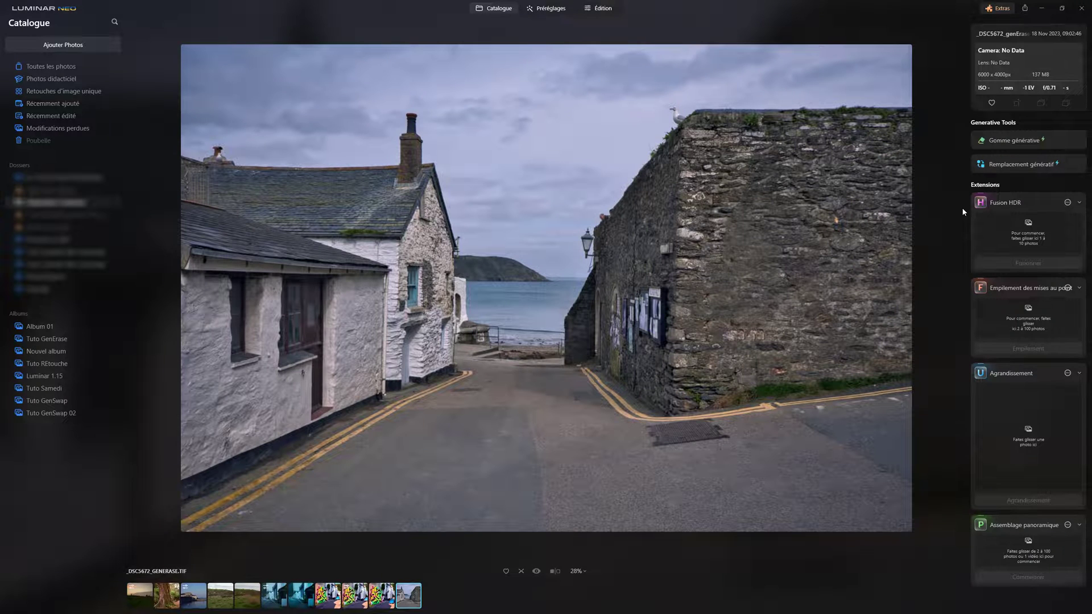
{"action": "left_click", "coordinate": [1006, 166]}
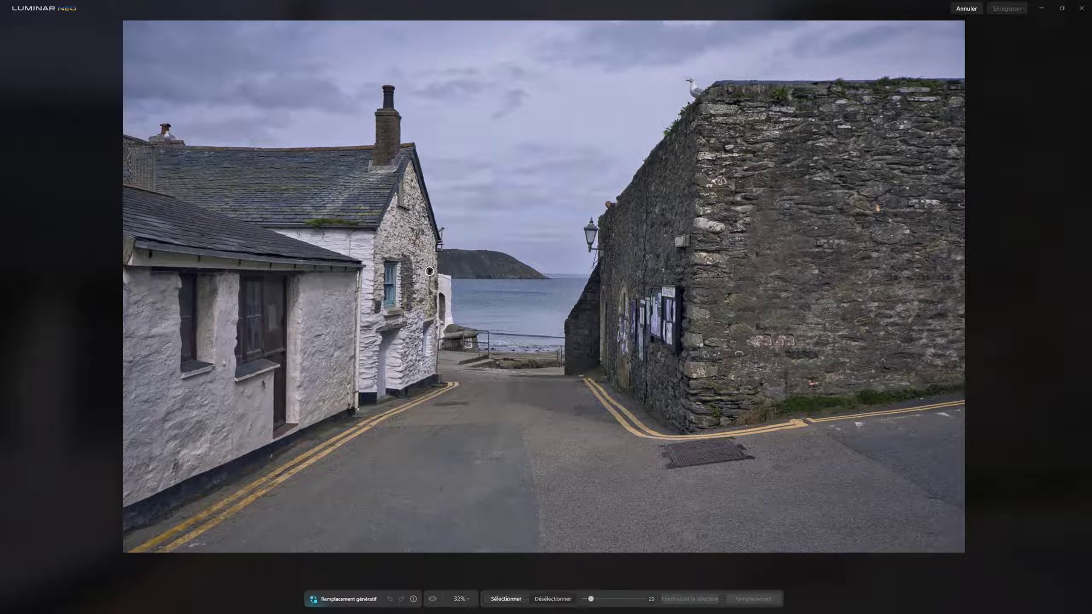
Step: Mask the whole stone gable wall of the white cottage, including its window and edges, using brush size 77
{"action": "left_click", "coordinate": [429, 307]}
{"action": "left_click_drag", "start_coordinate": [591, 599], "coordinate": [628, 601]}
{"action": "mouse_move", "coordinate": [402, 233]}
{"action": "left_mouse_down"}
{"action": "mouse_move", "coordinate": [412, 177]}
{"action": "mouse_move", "coordinate": [419, 267]}
{"action": "mouse_move", "coordinate": [404, 236]}
{"action": "mouse_move", "coordinate": [389, 270]}
{"action": "mouse_move", "coordinate": [385, 384]}
{"action": "mouse_move", "coordinate": [407, 384]}
{"action": "mouse_move", "coordinate": [419, 368]}
{"action": "mouse_move", "coordinate": [407, 264]}
{"action": "mouse_move", "coordinate": [390, 336]}
{"action": "mouse_move", "coordinate": [401, 308]}
{"action": "mouse_move", "coordinate": [409, 357]}
{"action": "left_mouse_up"}
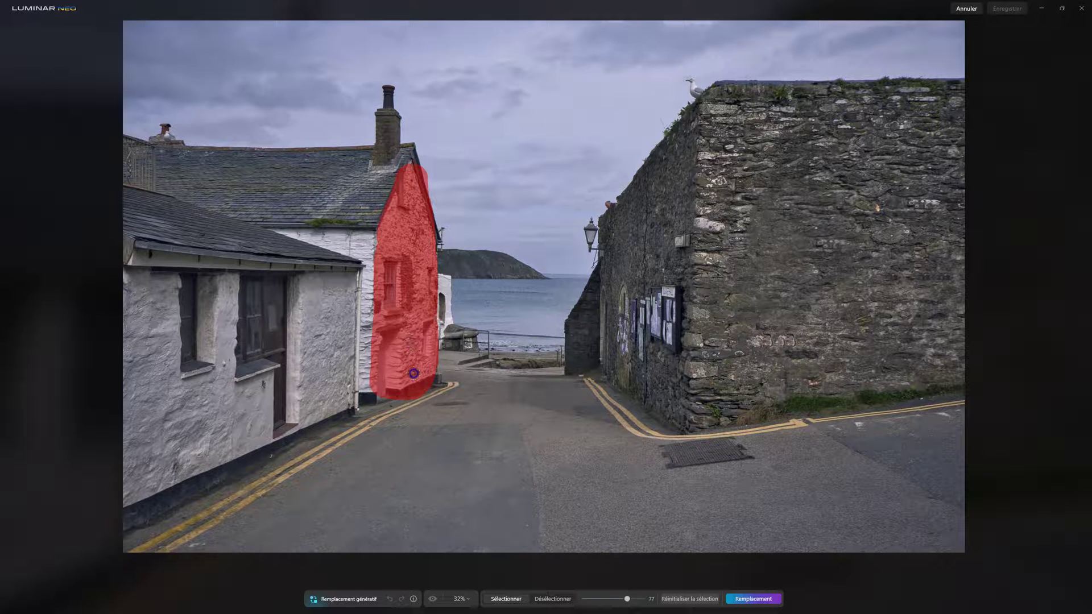
{"action": "left_click_drag", "start_coordinate": [421, 373], "coordinate": [436, 356]}
{"action": "left_click_drag", "start_coordinate": [423, 245], "coordinate": [409, 160]}
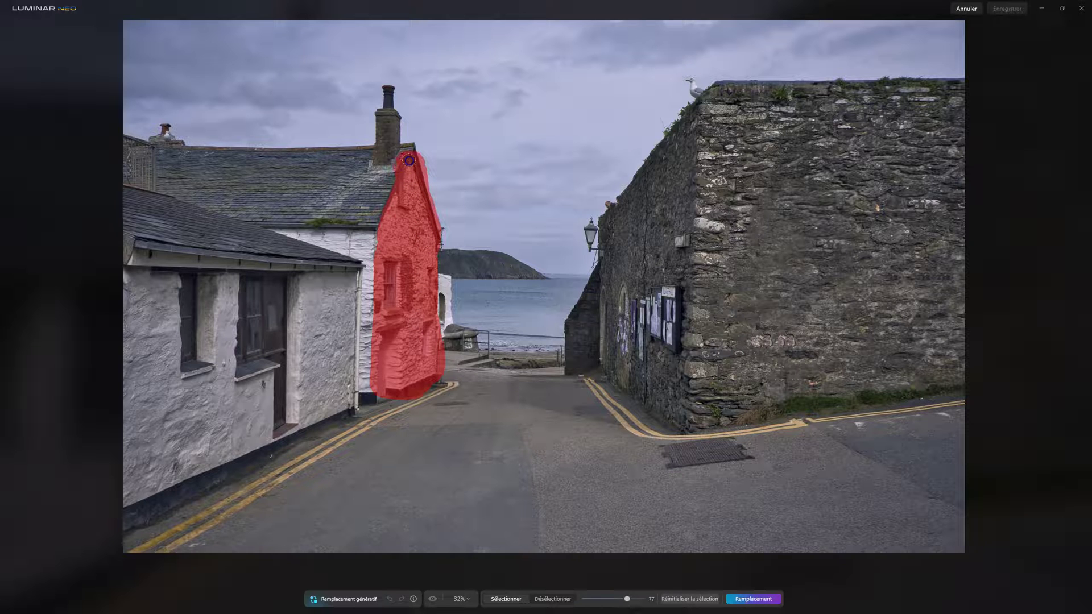
{"action": "mouse_move", "coordinate": [385, 254]}
{"action": "left_mouse_down"}
{"action": "mouse_move", "coordinate": [378, 392]}
{"action": "mouse_move", "coordinate": [403, 393]}
{"action": "mouse_move", "coordinate": [433, 379]}
{"action": "mouse_move", "coordinate": [415, 152]}
{"action": "mouse_move", "coordinate": [368, 267]}
{"action": "mouse_move", "coordinate": [365, 390]}
{"action": "mouse_move", "coordinate": [428, 399]}
{"action": "mouse_move", "coordinate": [440, 299]}
{"action": "mouse_move", "coordinate": [413, 168]}
{"action": "left_mouse_up"}
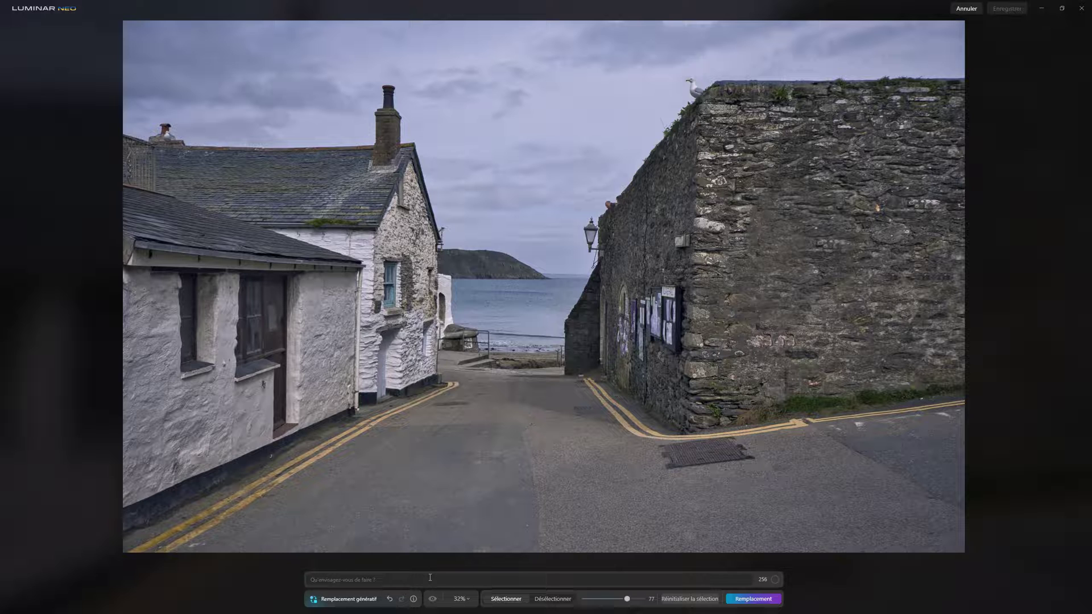
Step: Replace the masked gable wall using the prompt "un mur blanc"
{"action": "left_click", "coordinate": [456, 577]}
{"action": "type", "text": "un mur blanc"}
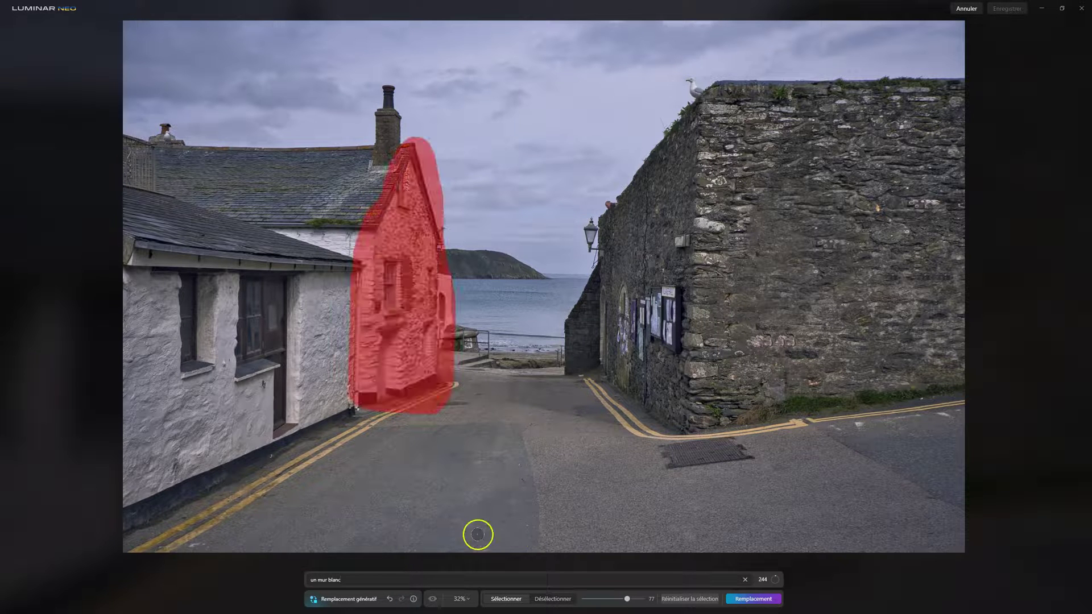
{"action": "left_click", "coordinate": [765, 603]}
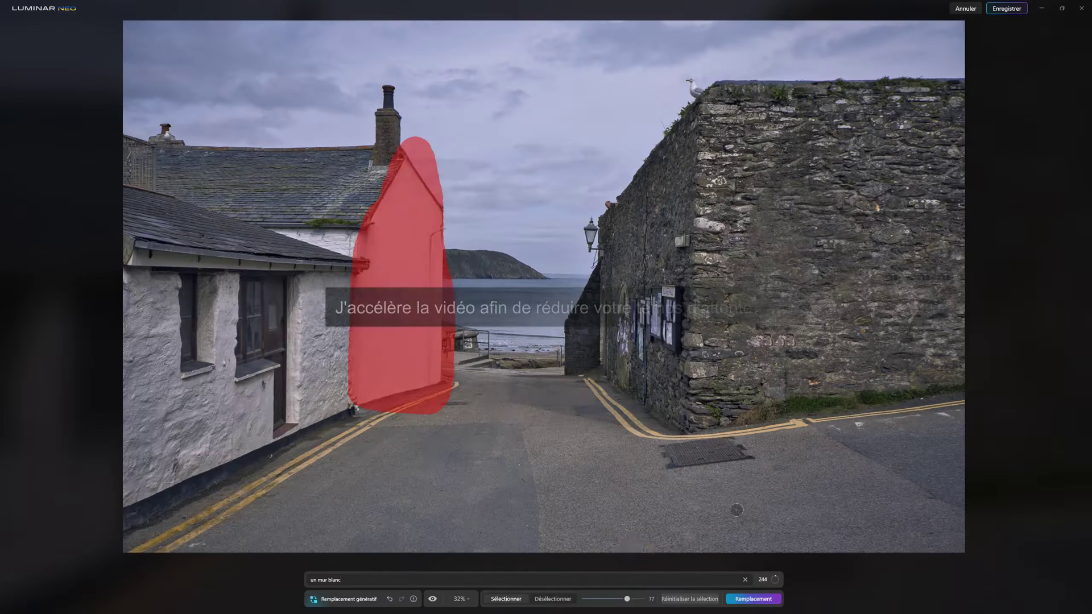
{"action": "left_click", "coordinate": [556, 580]}
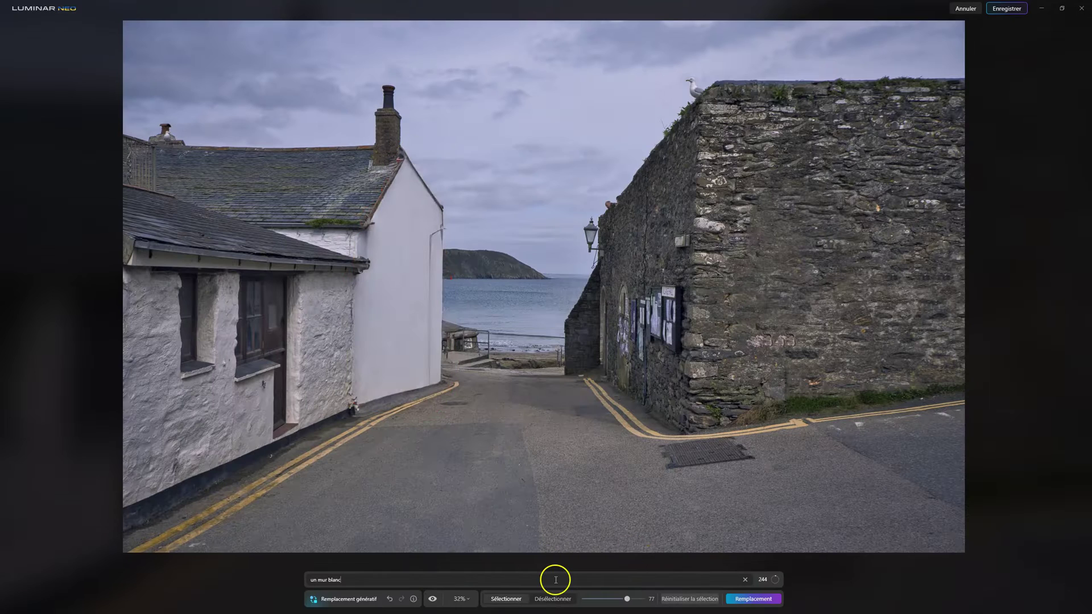
Step: Compare the replaced gable wall with the original in the full street view
{"action": "left_click", "coordinate": [432, 599]}
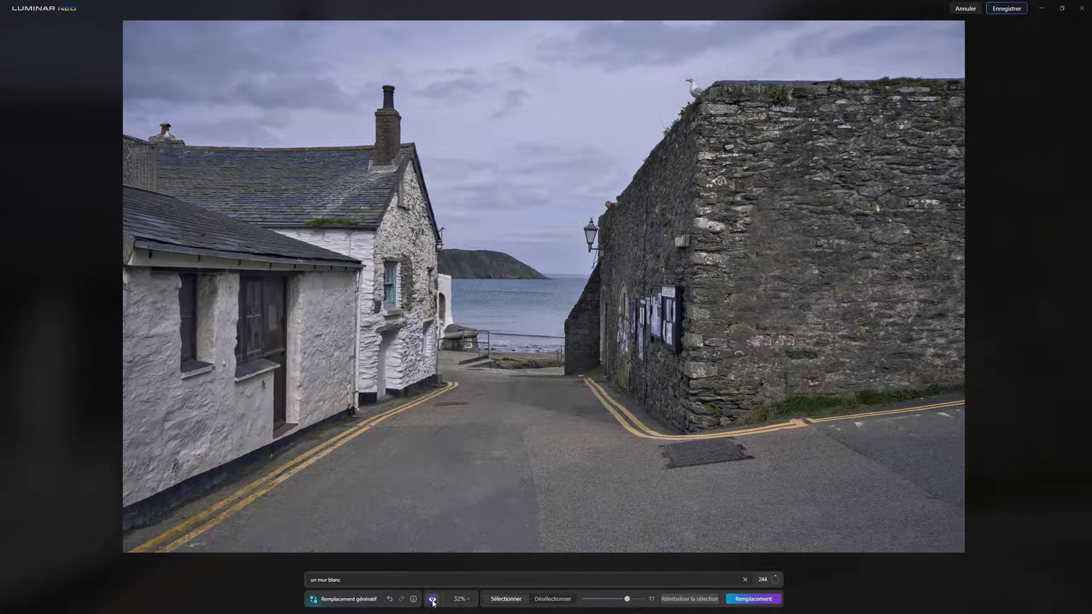
{"action": "left_click", "coordinate": [433, 598]}
{"action": "double_click", "coordinate": [433, 599]}
{"action": "left_click", "coordinate": [432, 599]}
{"action": "left_click", "coordinate": [433, 599]}
{"action": "left_click", "coordinate": [432, 599]}
{"action": "left_click", "coordinate": [432, 599]}
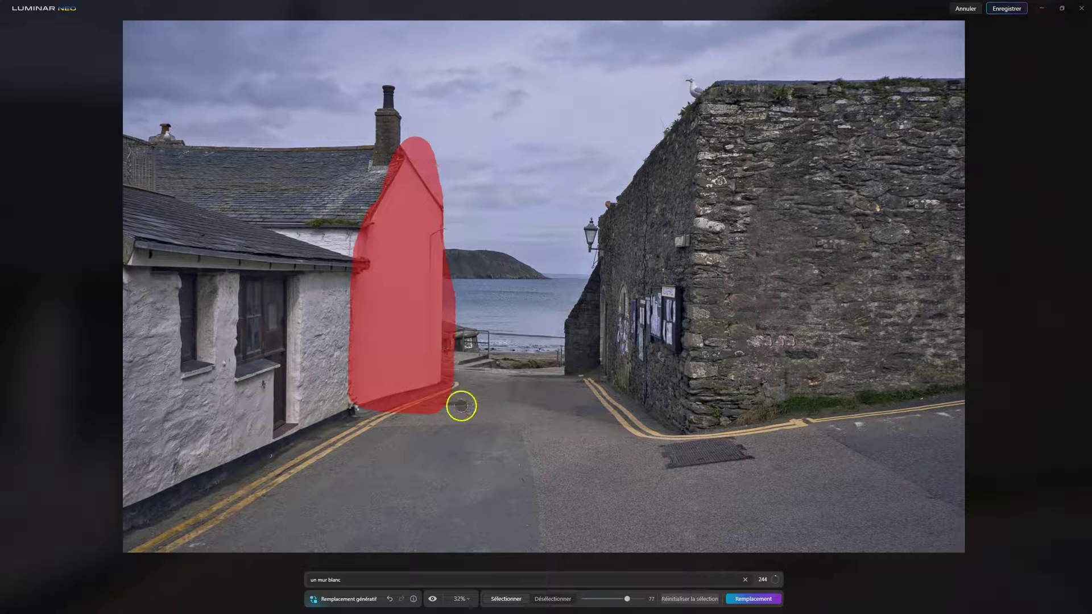
Step: Examine the replaced wall's edges and surroundings close up against the original
{"action": "scroll", "coordinate": [404, 170], "scroll_direction": "up", "scroll_amount": 3}
{"action": "scroll", "coordinate": [353, 242], "scroll_direction": "up", "scroll_amount": 1}
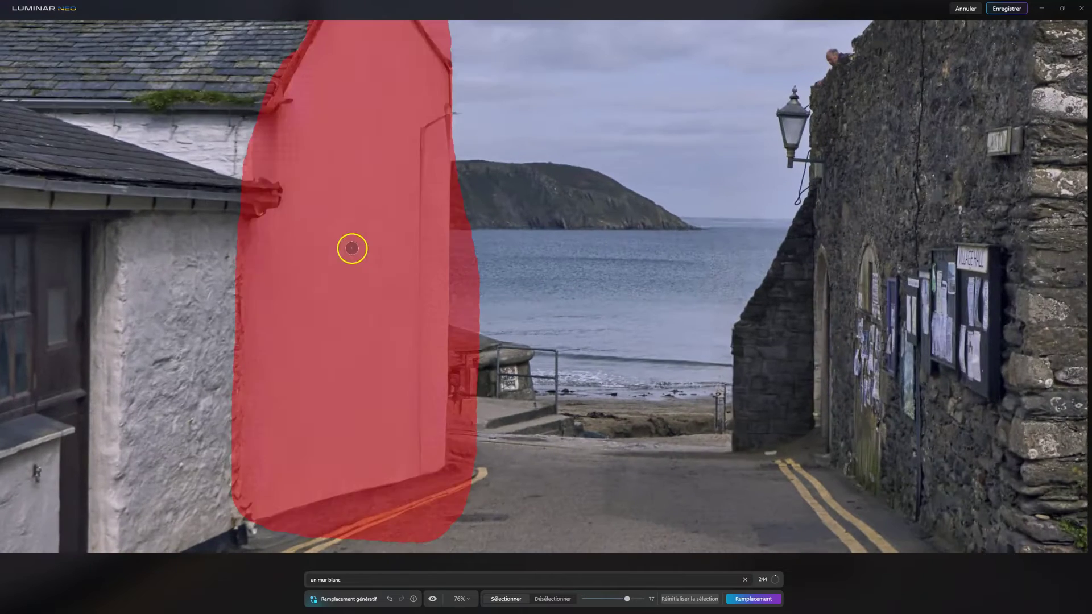
{"action": "left_click", "coordinate": [432, 599]}
{"action": "left_click", "coordinate": [432, 599]}
{"action": "left_click", "coordinate": [432, 599]}
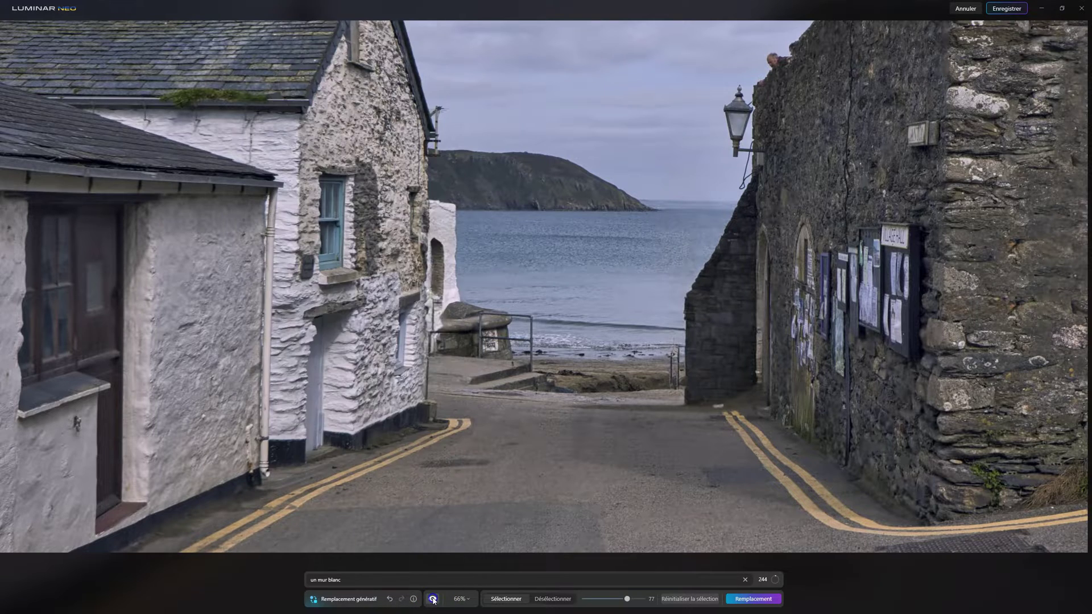
{"action": "left_click", "coordinate": [432, 599]}
{"action": "scroll", "coordinate": [575, 472], "scroll_direction": "down", "scroll_amount": 5}
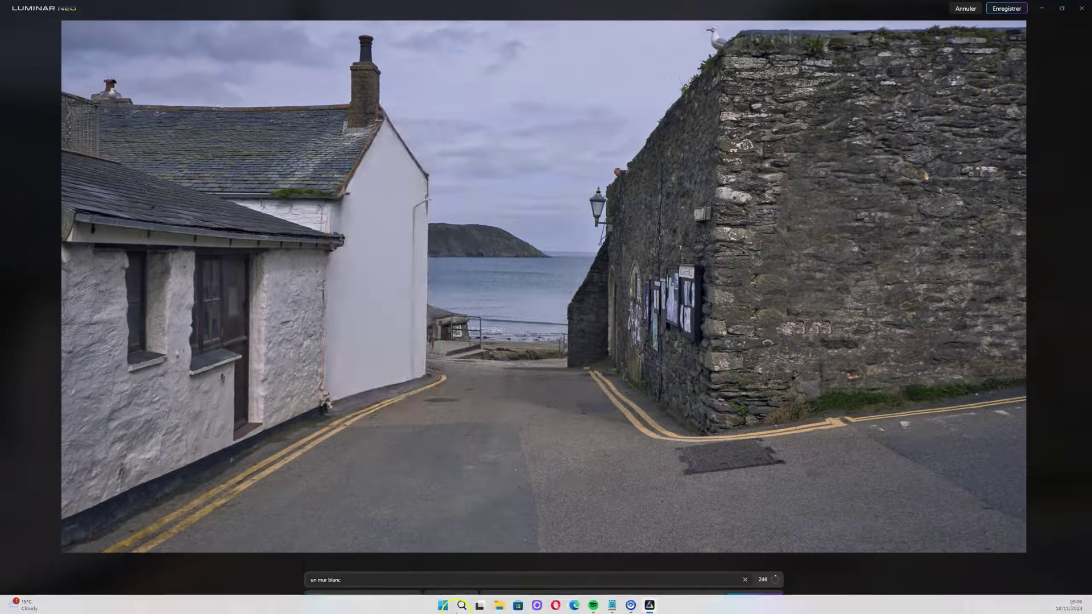
{"action": "scroll", "coordinate": [549, 344], "scroll_direction": "down", "scroll_amount": 3}
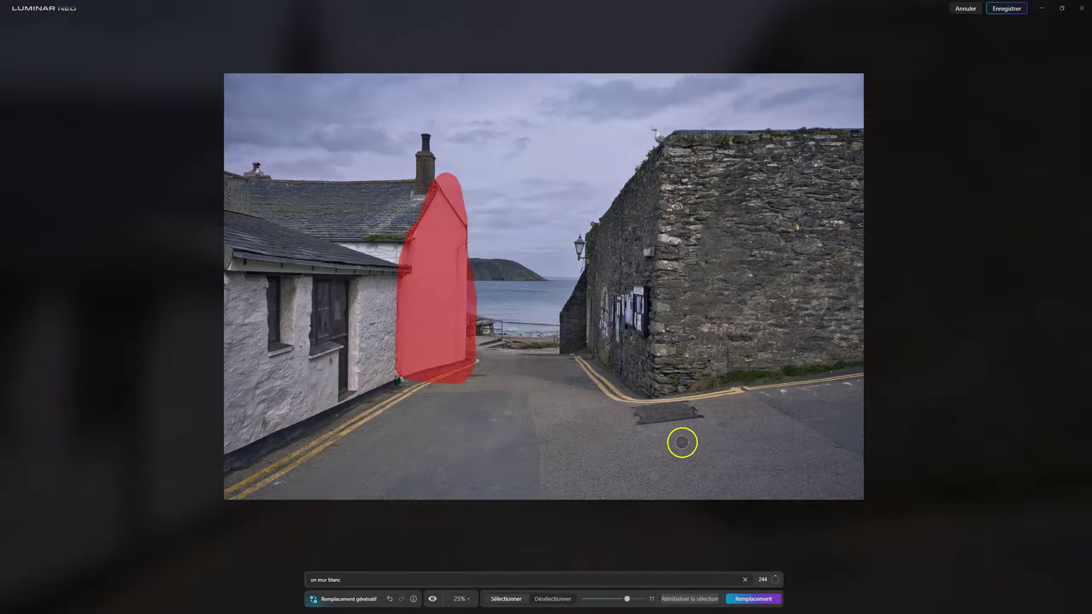
Step: Reset the selection and compare the unmasked white-wall version with the original across the whole photo
{"action": "left_click", "coordinate": [688, 596]}
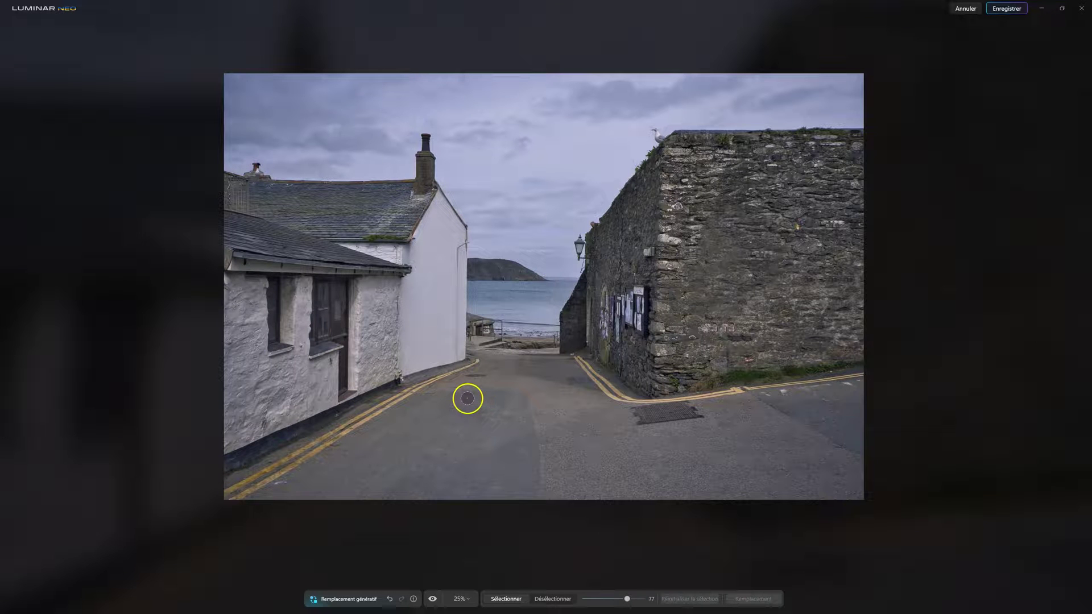
{"action": "left_click", "coordinate": [434, 599]}
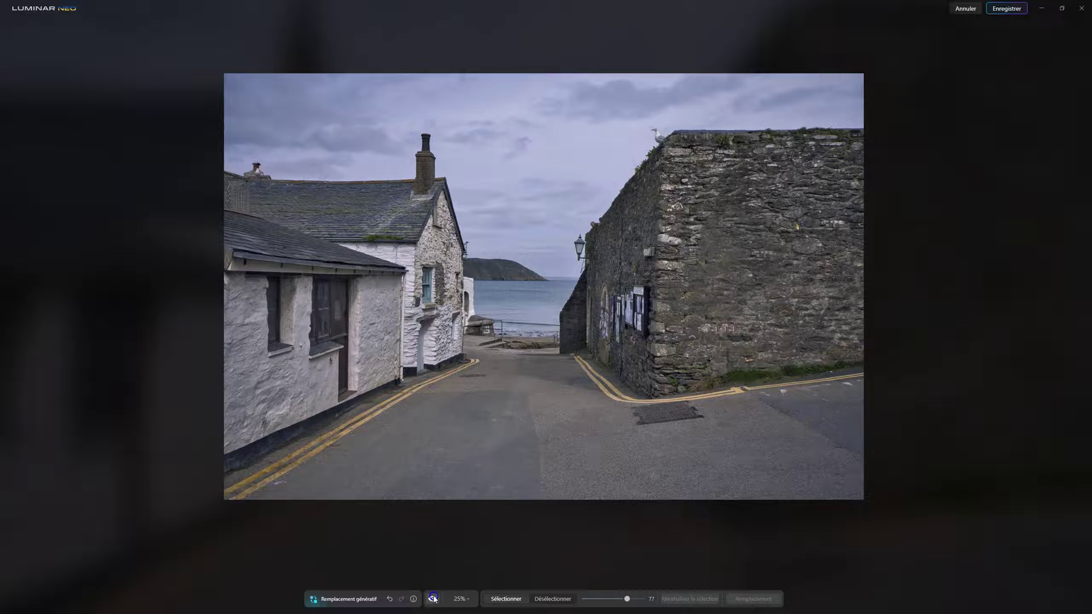
{"action": "left_click", "coordinate": [434, 599]}
{"action": "left_click", "coordinate": [434, 599]}
{"action": "left_click", "coordinate": [434, 599]}
{"action": "left_click", "coordinate": [434, 599]}
{"action": "left_click", "coordinate": [434, 599]}
{"action": "left_click", "coordinate": [434, 599]}
{"action": "left_click", "coordinate": [434, 599]}
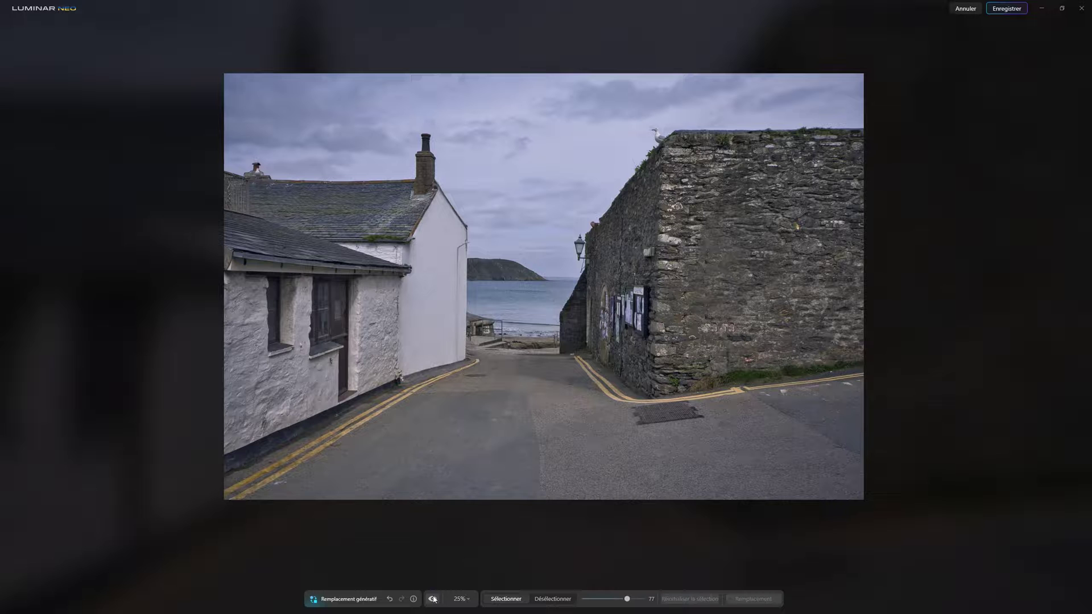
{"action": "left_click", "coordinate": [433, 599]}
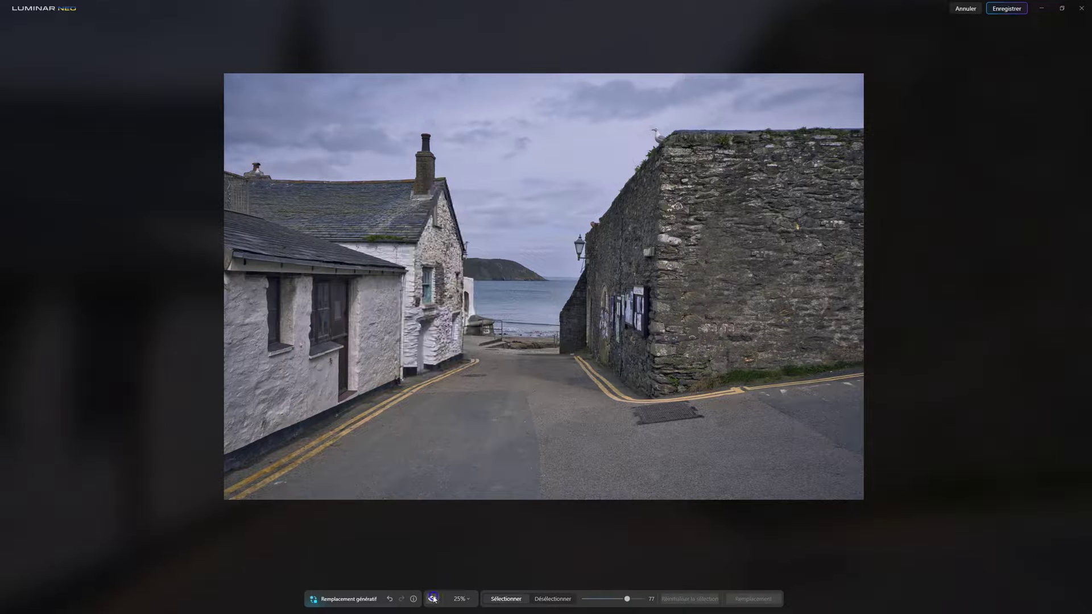
{"action": "left_click", "coordinate": [434, 599]}
{"action": "left_click", "coordinate": [434, 599]}
{"action": "left_click", "coordinate": [433, 599]}
{"action": "left_click", "coordinate": [434, 599]}
{"action": "left_click", "coordinate": [433, 599]}
{"action": "left_click", "coordinate": [433, 599]}
{"action": "left_click", "coordinate": [433, 599]}
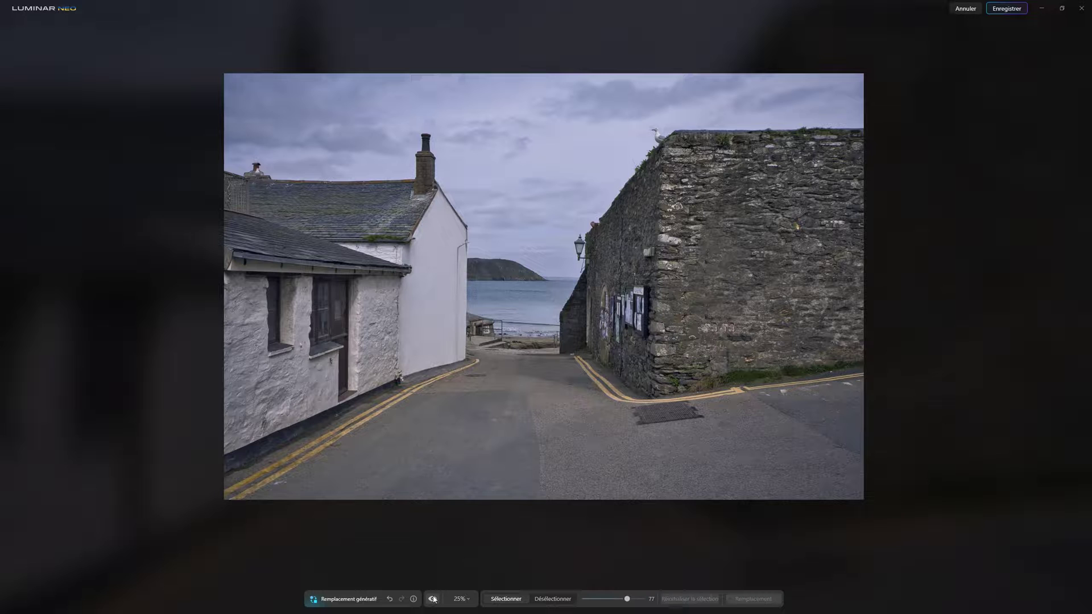
{"action": "left_click", "coordinate": [433, 598]}
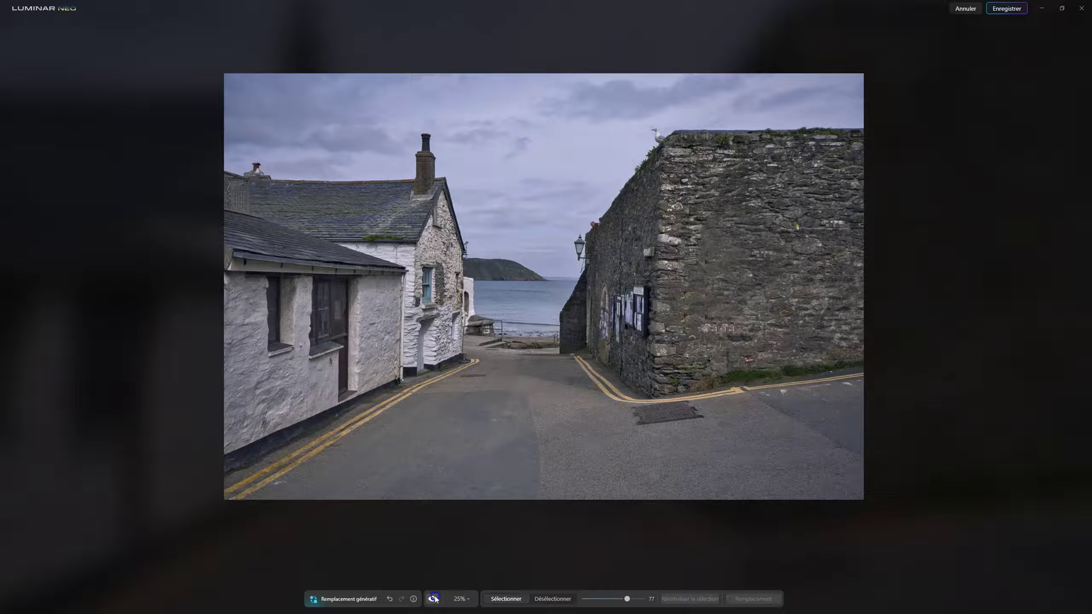
Step: Compare the white gable wall with the original once more and save the Generative Replace result
{"action": "left_click", "coordinate": [434, 599]}
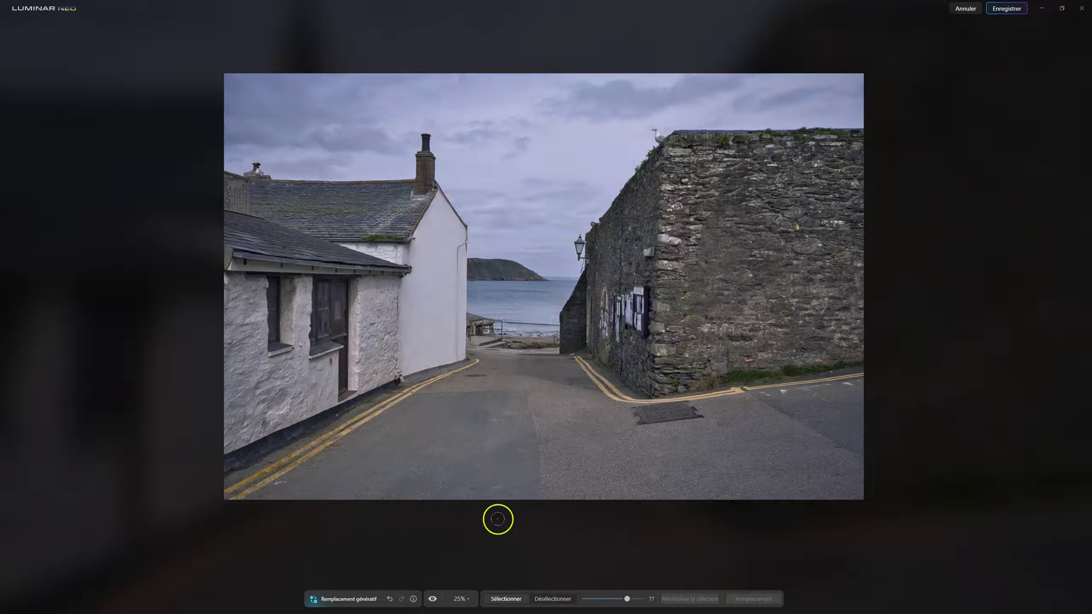
{"action": "left_click", "coordinate": [431, 600]}
{"action": "left_click", "coordinate": [431, 600]}
{"action": "left_click", "coordinate": [1008, 9]}
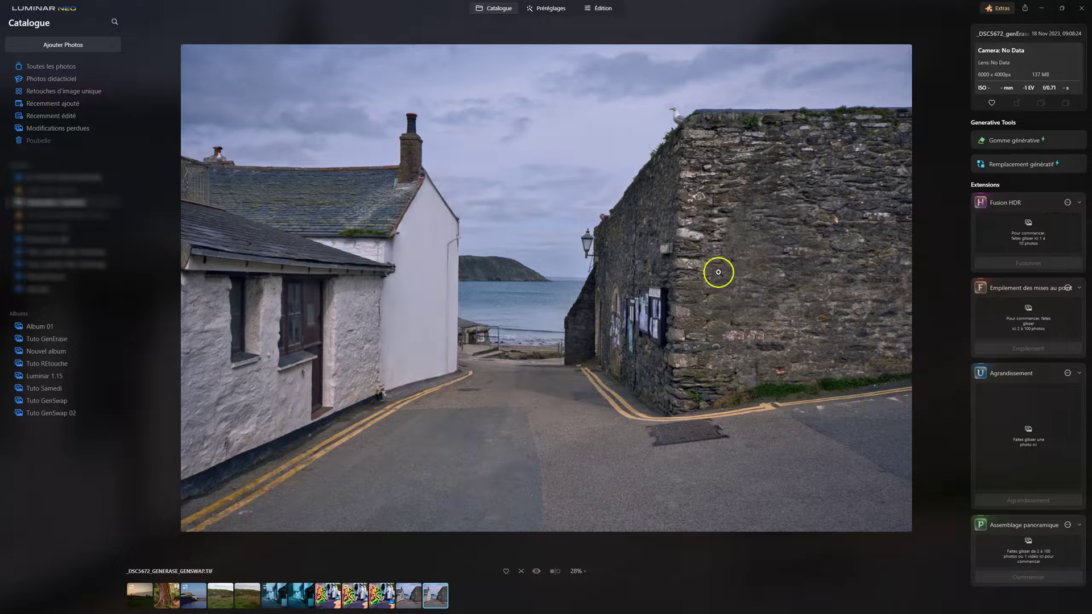
Step: Open the saved photo for editing and erase the drainpipe on the white gable and the spot beside the low stone wall
{"action": "left_click", "coordinate": [600, 8]}
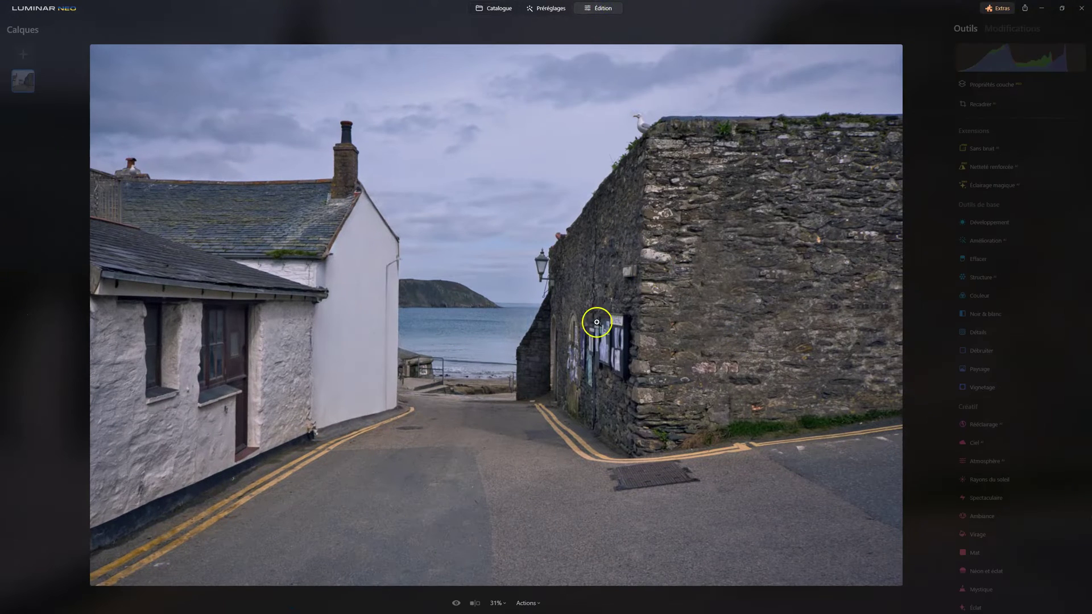
{"action": "left_click", "coordinate": [983, 264]}
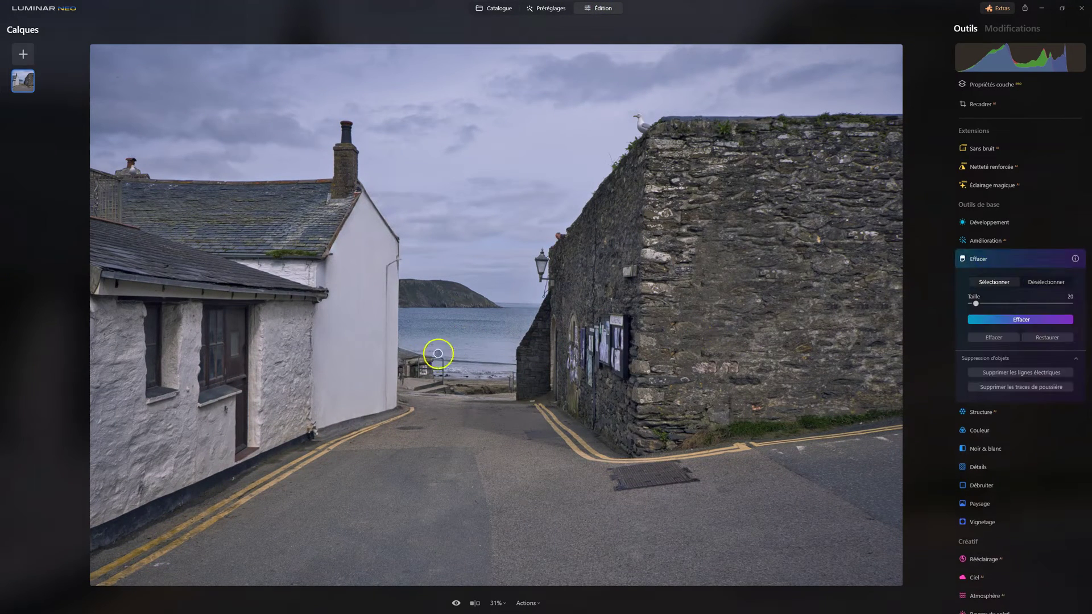
{"action": "scroll", "coordinate": [383, 360], "scroll_direction": "up", "scroll_amount": 2}
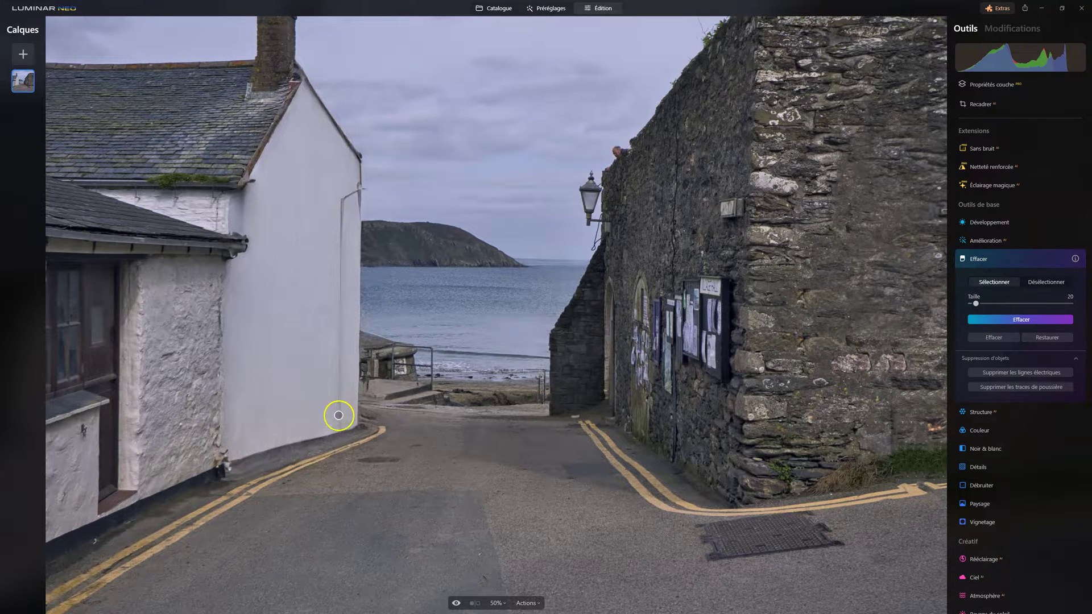
{"action": "left_click", "coordinate": [351, 191]}
{"action": "mouse_move", "coordinate": [337, 200]}
{"action": "left_mouse_down"}
{"action": "mouse_move", "coordinate": [346, 201]}
{"action": "mouse_move", "coordinate": [346, 297]}
{"action": "mouse_move", "coordinate": [345, 250]}
{"action": "mouse_move", "coordinate": [335, 274]}
{"action": "mouse_move", "coordinate": [345, 330]}
{"action": "mouse_move", "coordinate": [347, 252]}
{"action": "mouse_move", "coordinate": [341, 420]}
{"action": "left_mouse_up"}
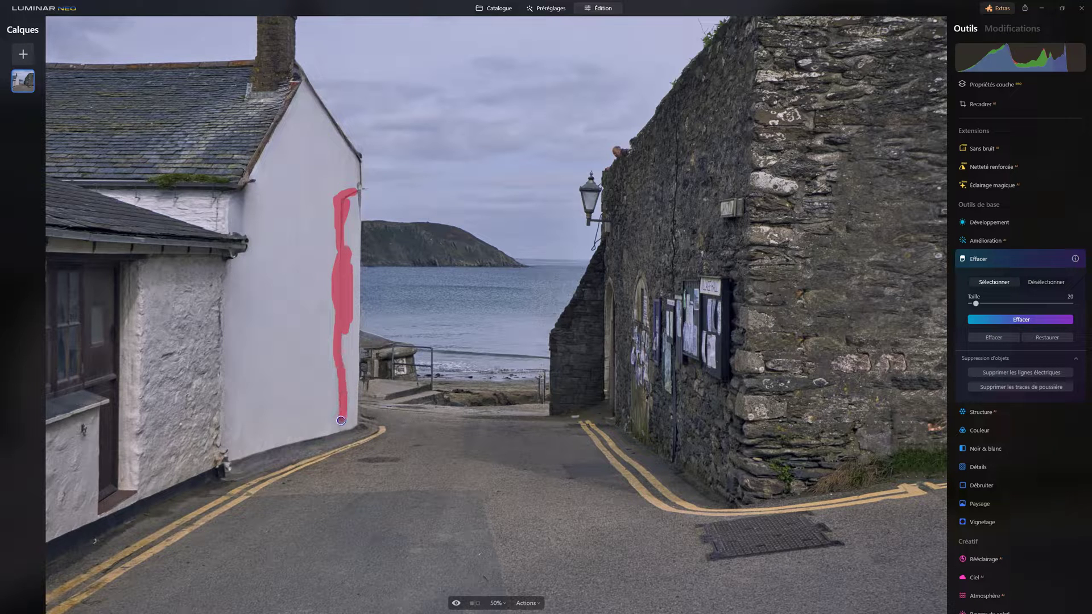
{"action": "left_click_drag", "start_coordinate": [348, 200], "coordinate": [354, 185]}
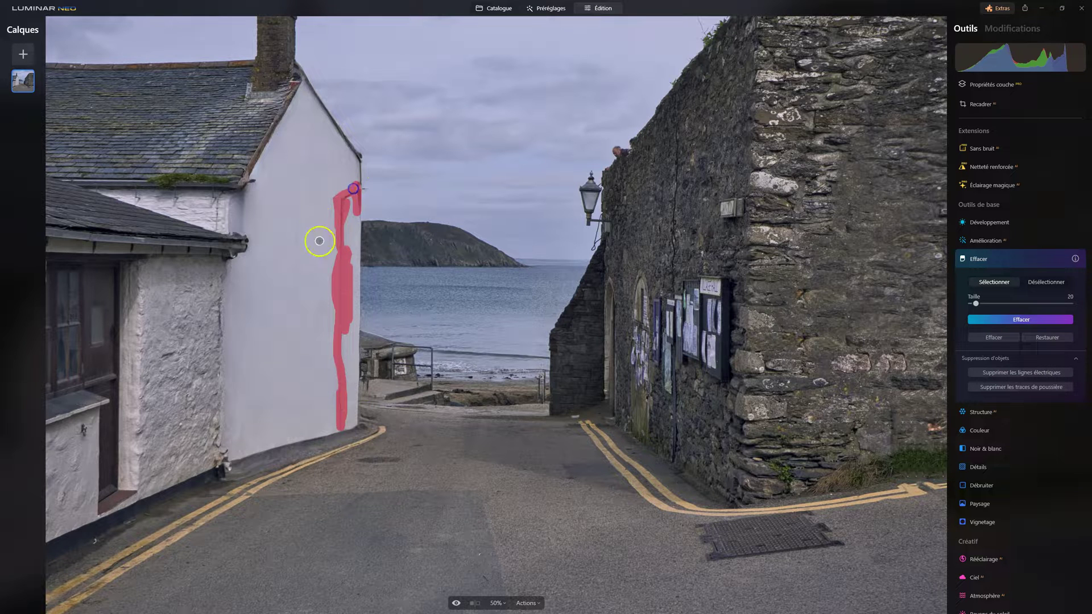
{"action": "mouse_move", "coordinate": [538, 370]}
{"action": "left_mouse_down"}
{"action": "mouse_move", "coordinate": [538, 396]}
{"action": "mouse_move", "coordinate": [541, 380]}
{"action": "left_mouse_up"}
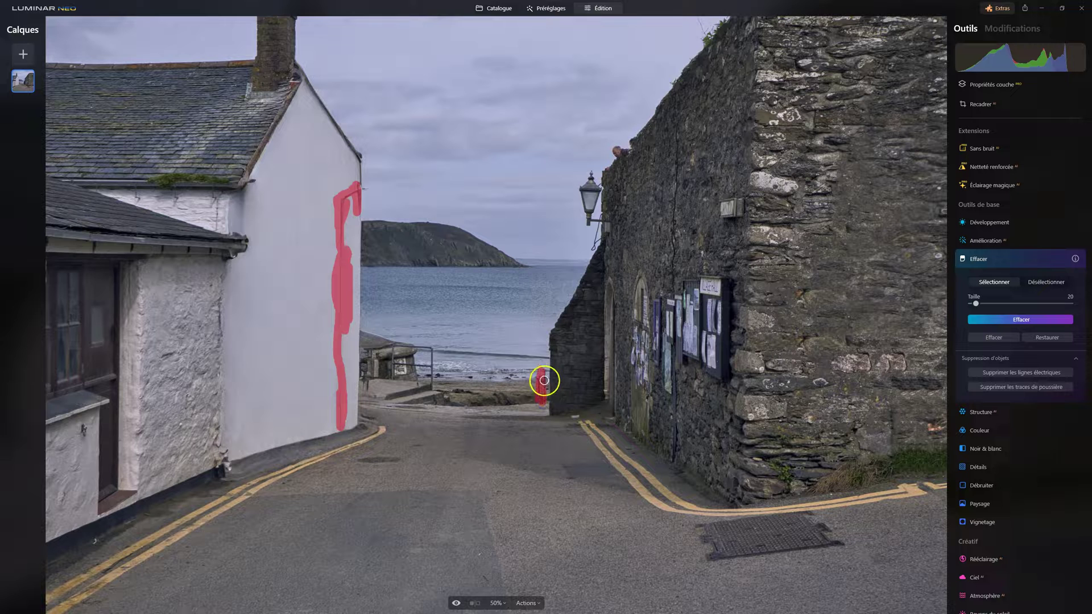
{"action": "left_click", "coordinate": [1028, 326]}
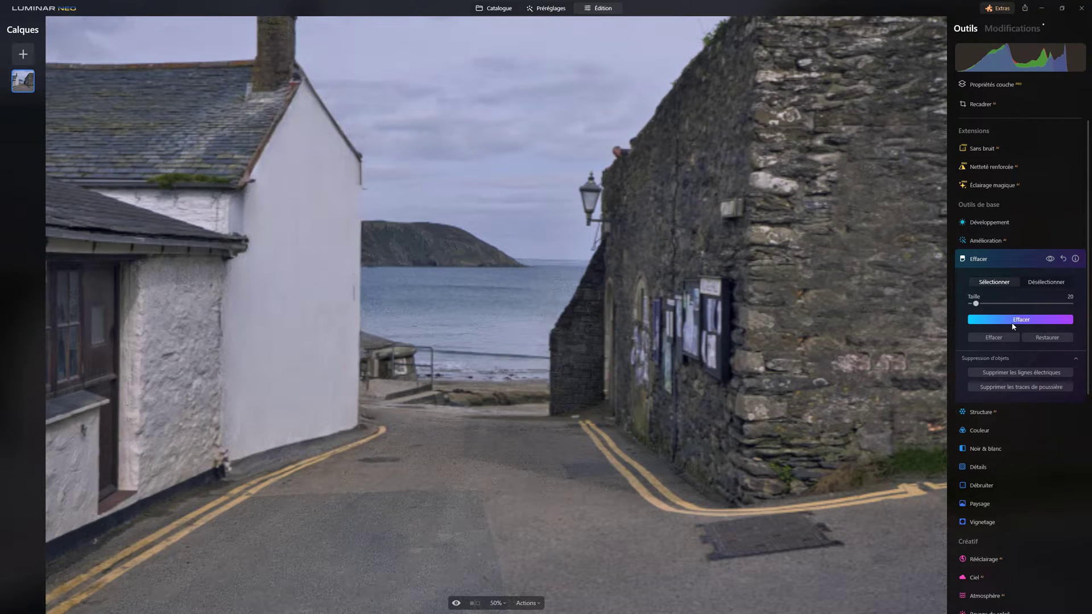
Step: Erase the leftover marks along the white gable's seaward edge, including the small bracket stub
{"action": "left_click_drag", "start_coordinate": [354, 265], "coordinate": [353, 300]}
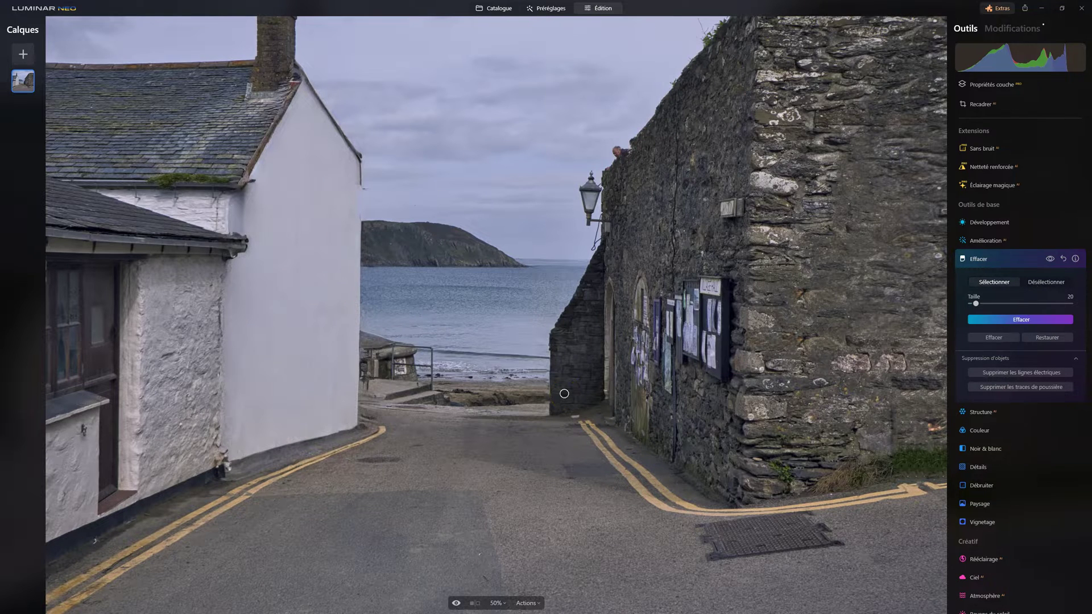
{"action": "left_click", "coordinate": [365, 189]}
{"action": "left_click", "coordinate": [1027, 323]}
Step: Erase the small box near the stone wall's corner and the vertical line on the upper part of its side face
{"action": "key", "text": "ctrl+minus"}
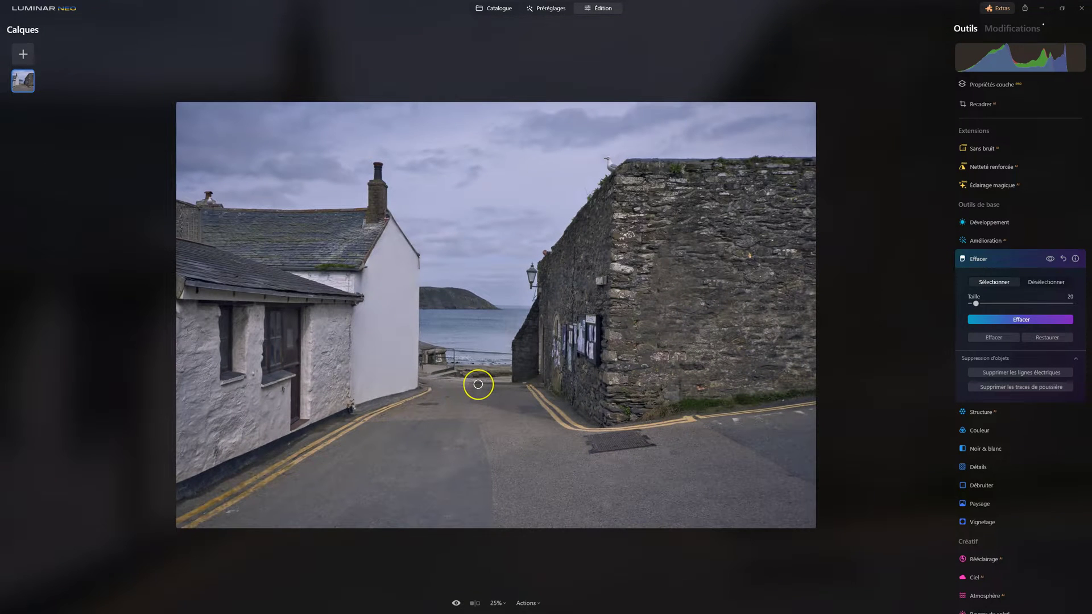
{"action": "scroll", "coordinate": [478, 383], "scroll_direction": "up", "scroll_amount": 1}
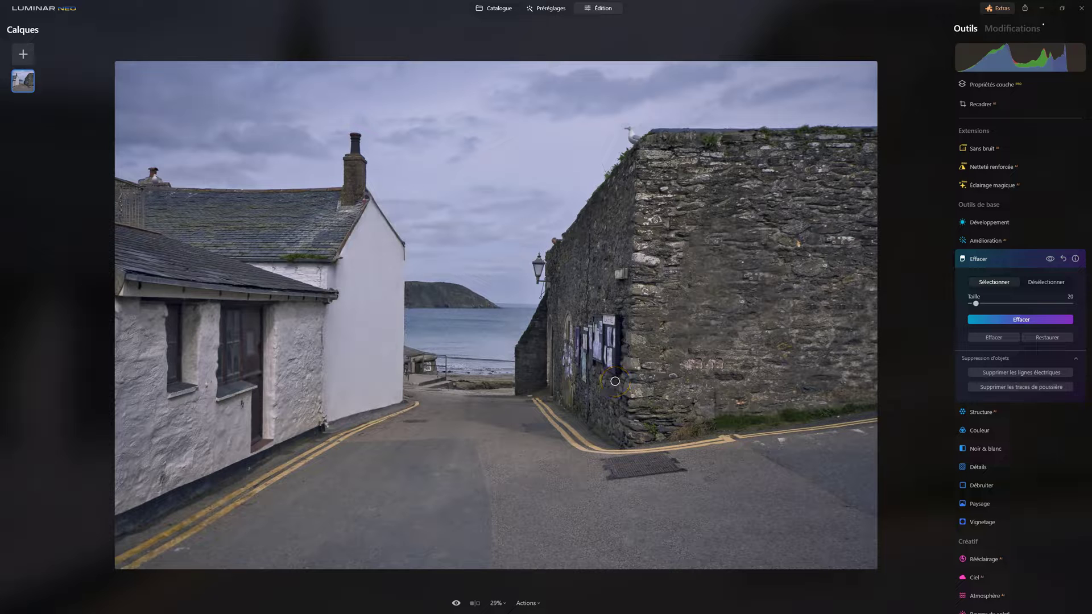
{"action": "mouse_move", "coordinate": [614, 273]}
{"action": "left_mouse_down"}
{"action": "mouse_move", "coordinate": [598, 270]}
{"action": "mouse_move", "coordinate": [629, 271]}
{"action": "left_mouse_up"}
{"action": "left_click", "coordinate": [1007, 320]}
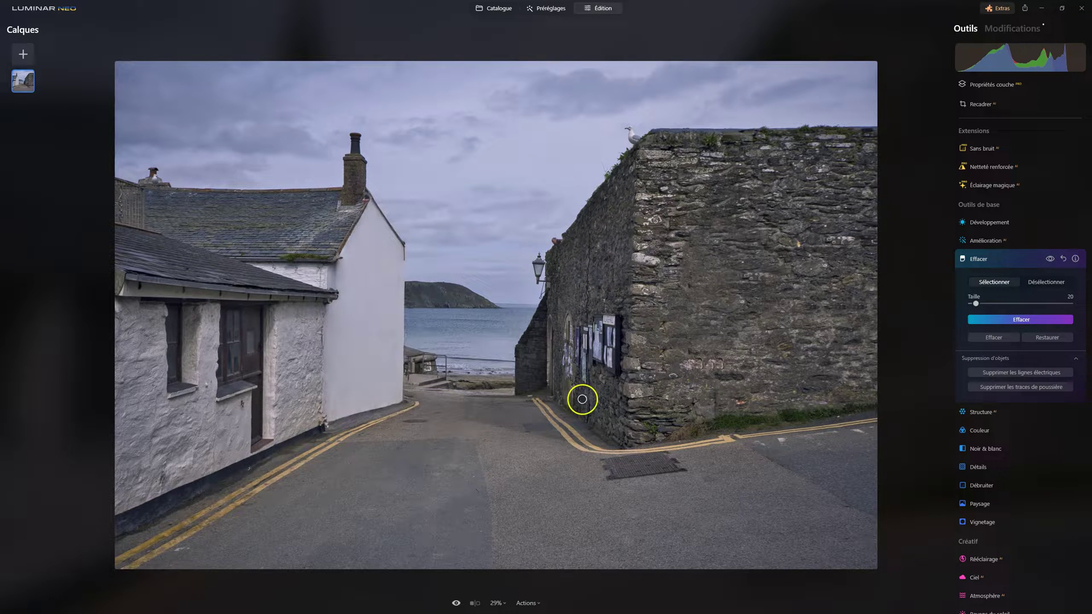
{"action": "left_click_drag", "start_coordinate": [587, 218], "coordinate": [586, 265]}
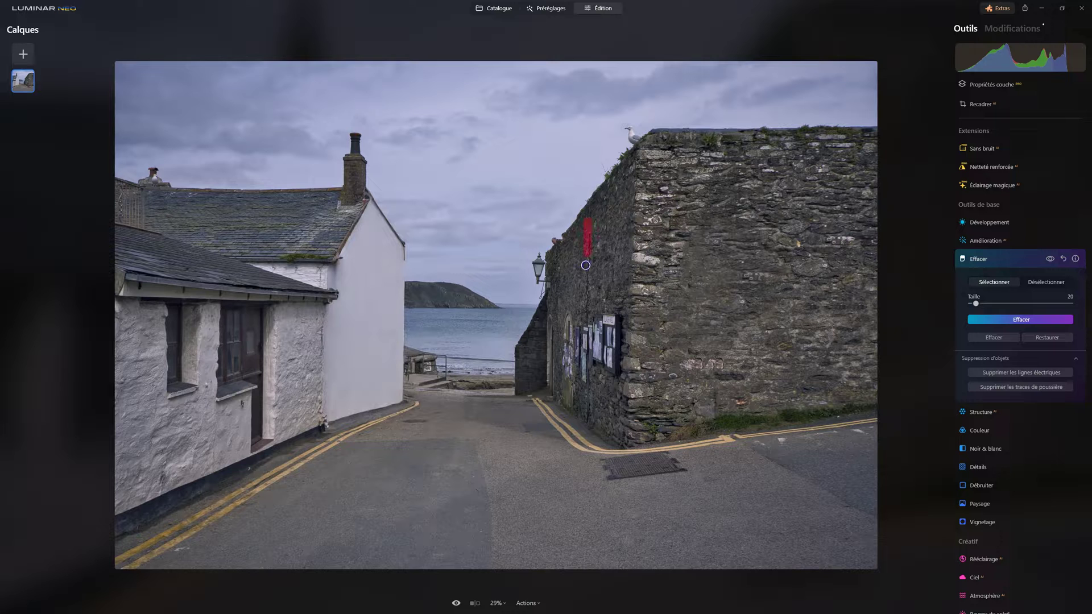
{"action": "left_click", "coordinate": [1010, 318]}
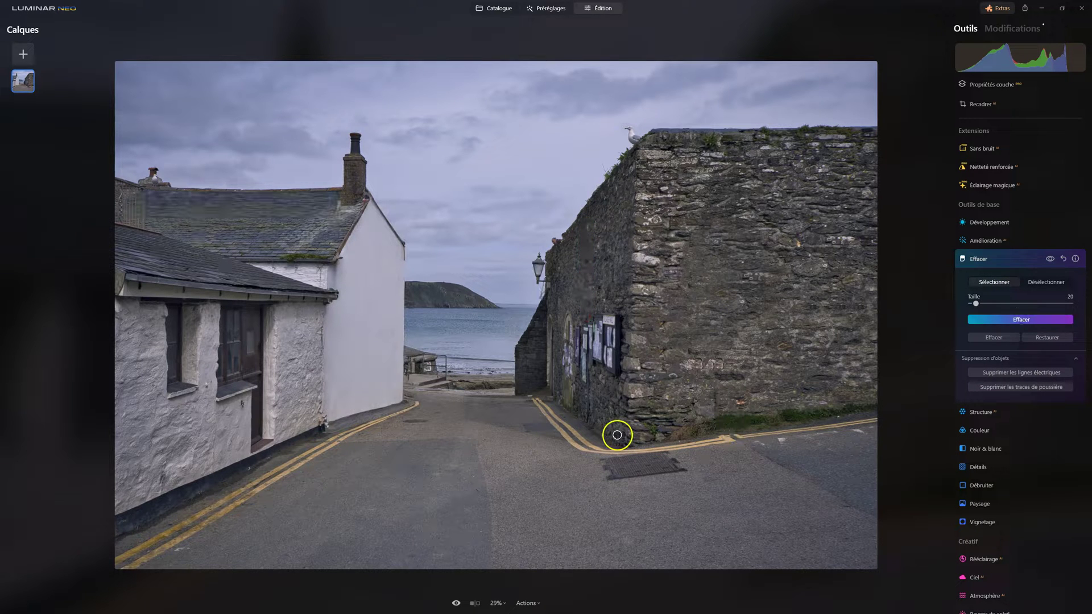
Step: Mask and erase the large framed notice board nearest the stone wall's corner
{"action": "mouse_move", "coordinate": [603, 316]}
{"action": "left_mouse_down"}
{"action": "mouse_move", "coordinate": [586, 319]}
{"action": "mouse_move", "coordinate": [612, 319]}
{"action": "mouse_move", "coordinate": [613, 344]}
{"action": "mouse_move", "coordinate": [611, 323]}
{"action": "left_mouse_up"}
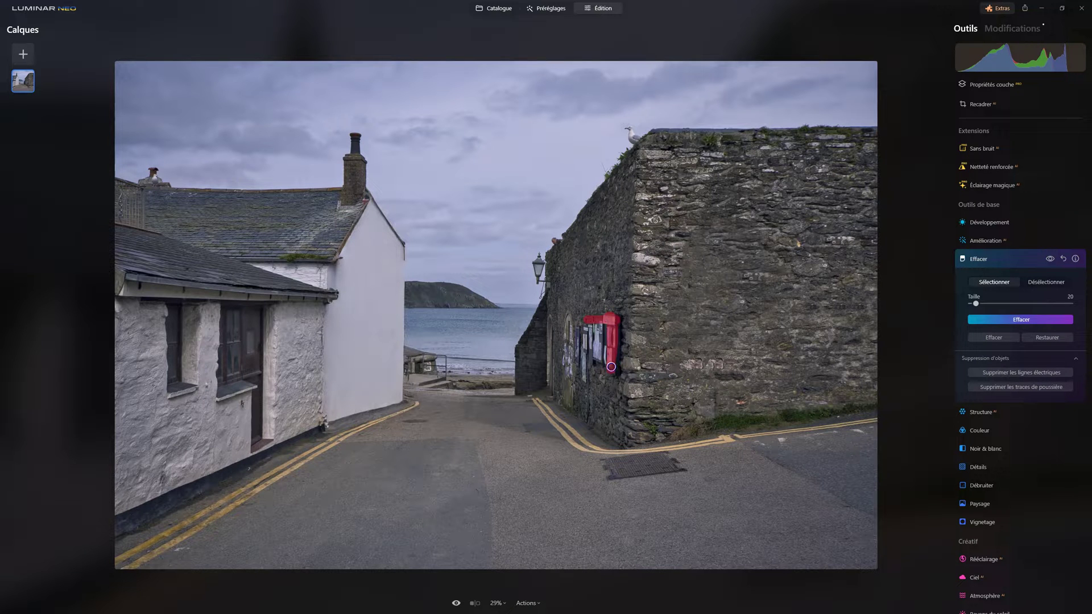
{"action": "left_click", "coordinate": [1059, 321]}
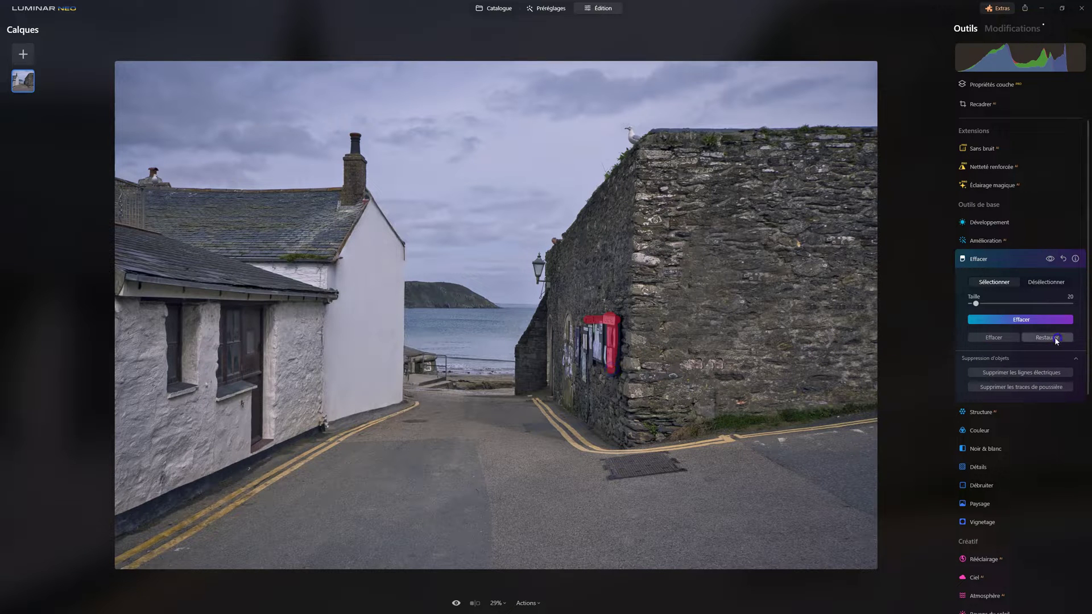
{"action": "mouse_move", "coordinate": [605, 317]}
{"action": "left_mouse_down"}
{"action": "mouse_move", "coordinate": [603, 356]}
{"action": "mouse_move", "coordinate": [616, 325]}
{"action": "mouse_move", "coordinate": [609, 361]}
{"action": "left_mouse_up"}
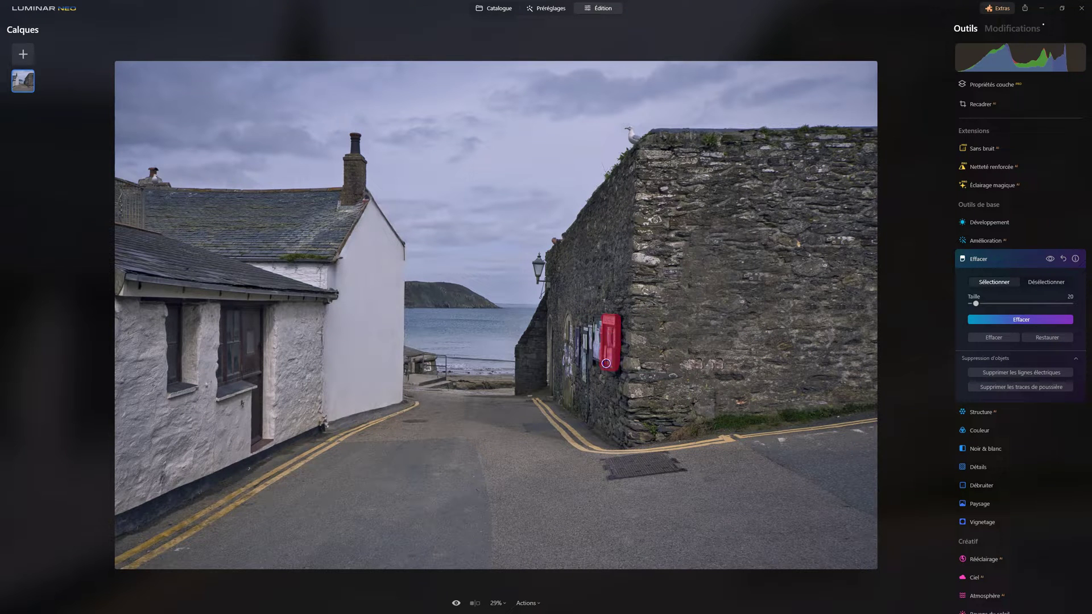
{"action": "left_click", "coordinate": [1043, 319]}
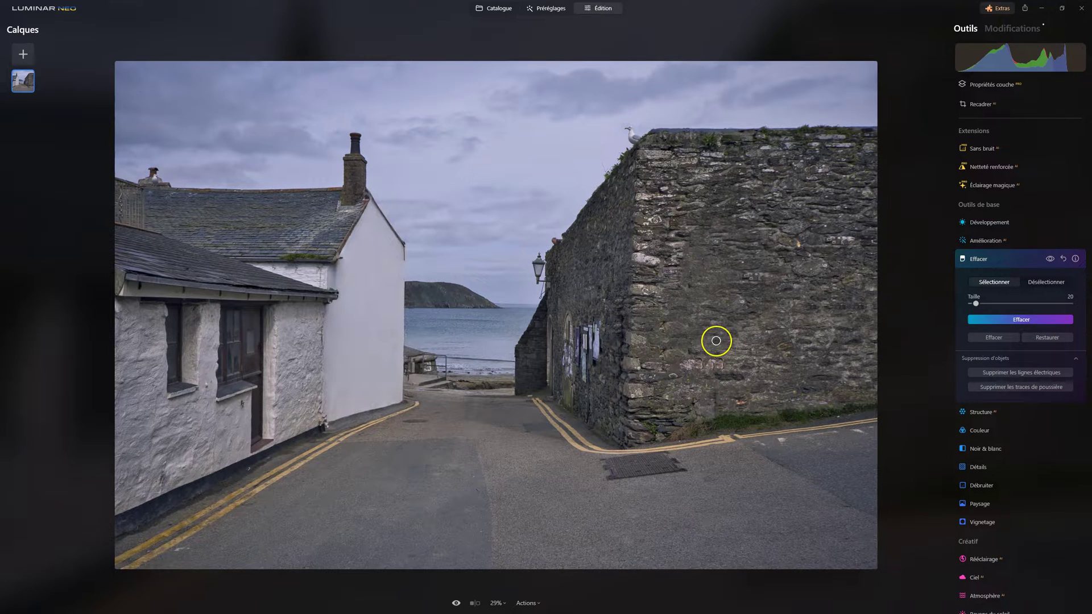
Step: Erase the remaining notice boards and posters between the stone wall's corner and the arched doorway
{"action": "left_click", "coordinate": [595, 319]}
{"action": "mouse_move", "coordinate": [598, 329]}
{"action": "left_mouse_down"}
{"action": "mouse_move", "coordinate": [596, 357]}
{"action": "mouse_move", "coordinate": [587, 356]}
{"action": "left_mouse_up"}
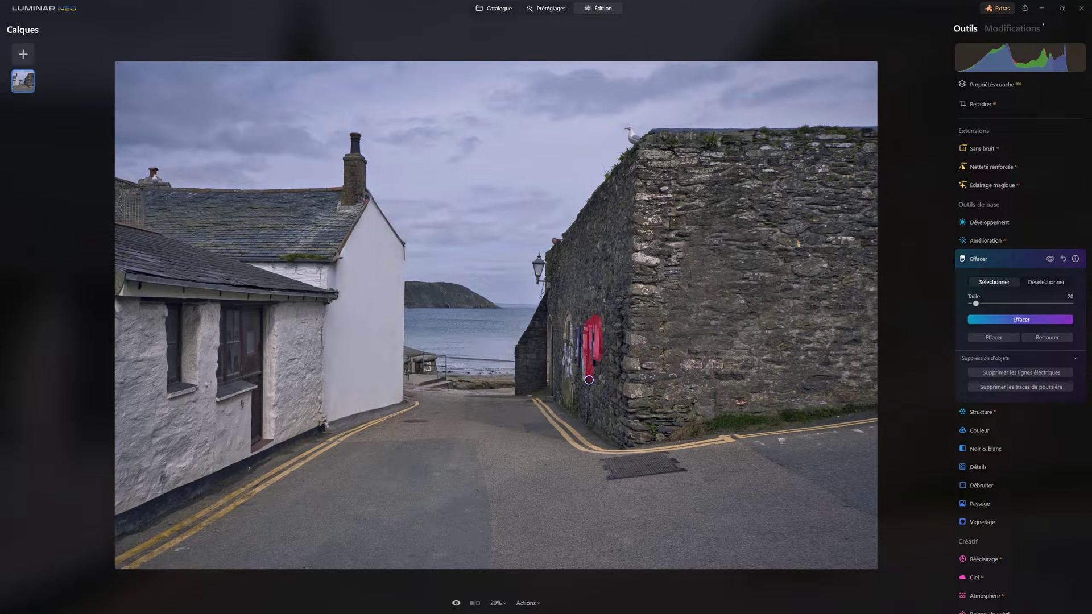
{"action": "left_click_drag", "start_coordinate": [590, 419], "coordinate": [598, 364]}
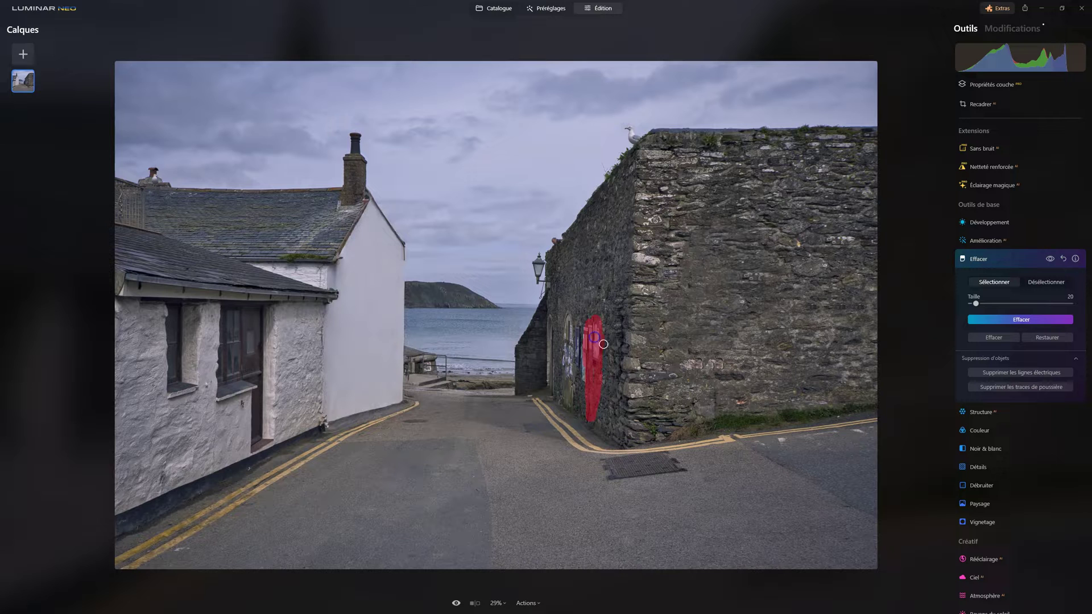
{"action": "left_click", "coordinate": [996, 319]}
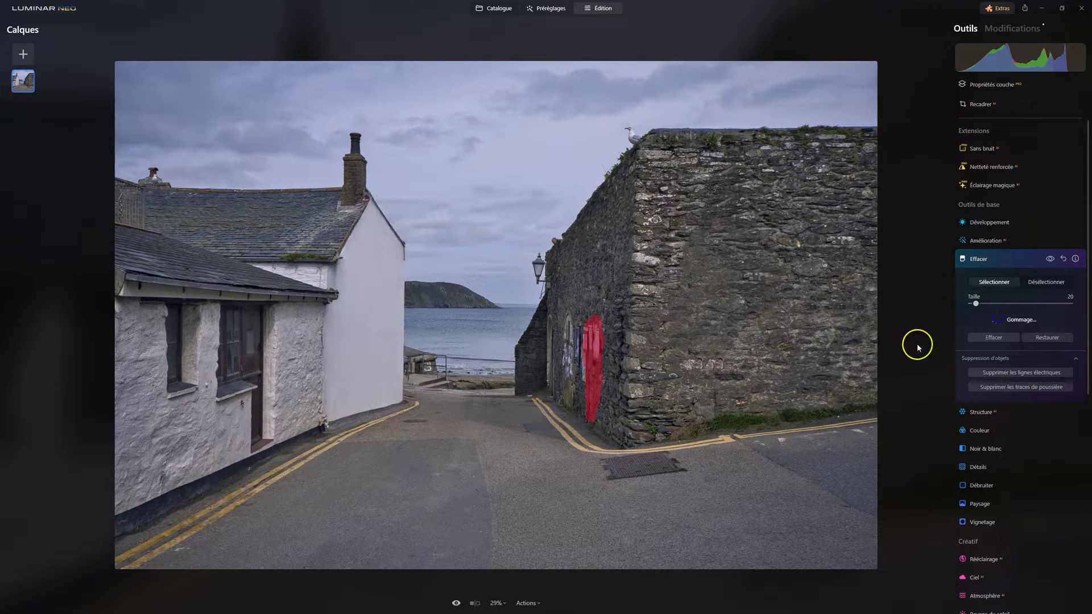
{"action": "mouse_move", "coordinate": [581, 368]}
{"action": "left_mouse_down"}
{"action": "mouse_move", "coordinate": [586, 345]}
{"action": "mouse_move", "coordinate": [581, 373]}
{"action": "left_mouse_up"}
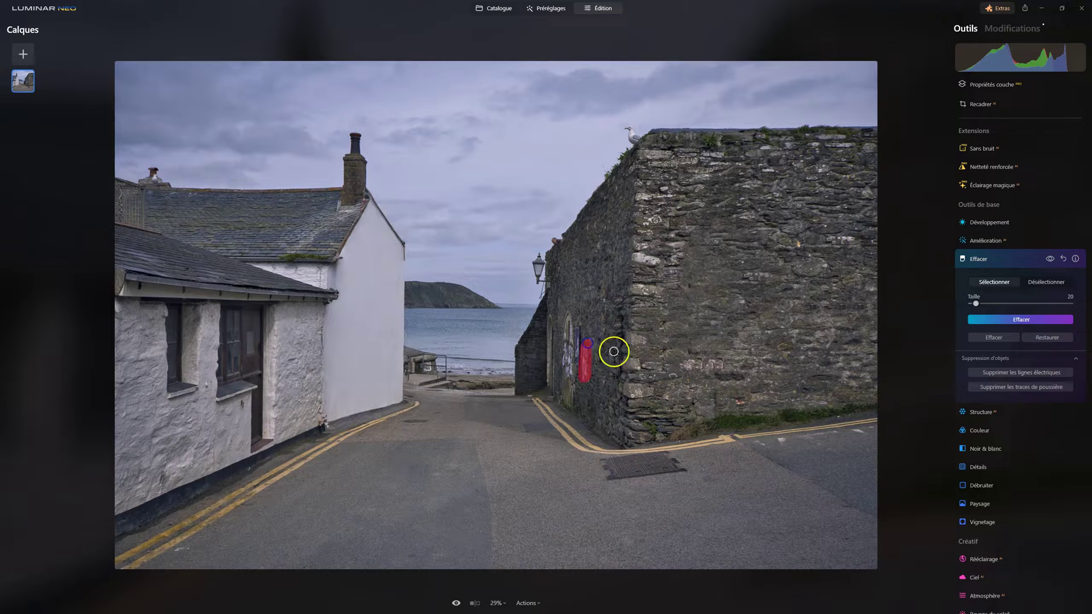
{"action": "left_click", "coordinate": [999, 318]}
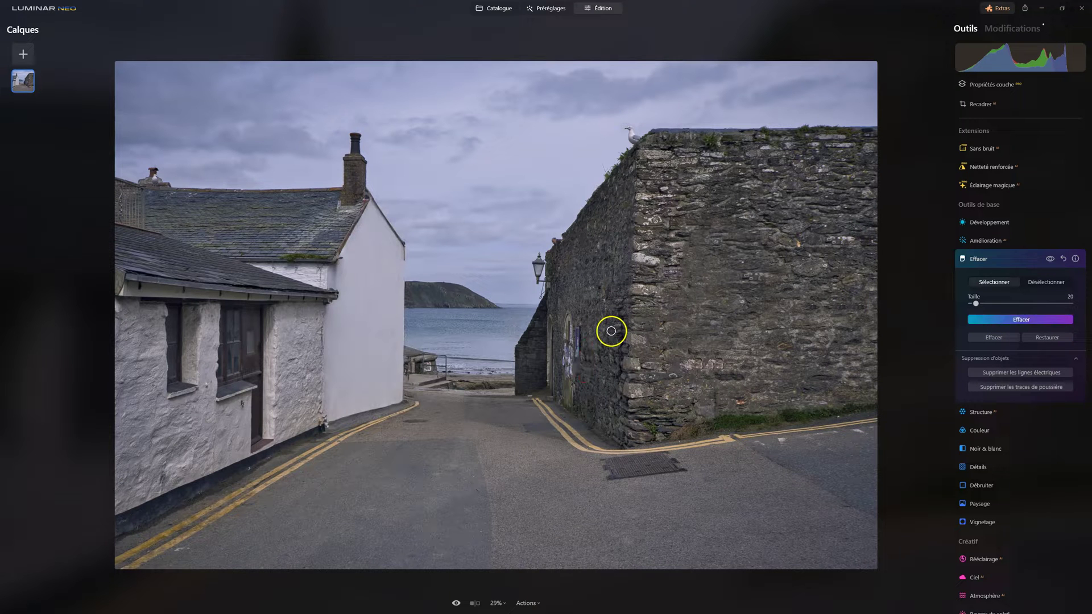
{"action": "left_click_drag", "start_coordinate": [578, 329], "coordinate": [578, 341]}
{"action": "left_click", "coordinate": [984, 318]}
Step: Mask the whole arched doorway at the far end of the stone wall and erase it
{"action": "left_click_drag", "start_coordinate": [579, 362], "coordinate": [577, 336]}
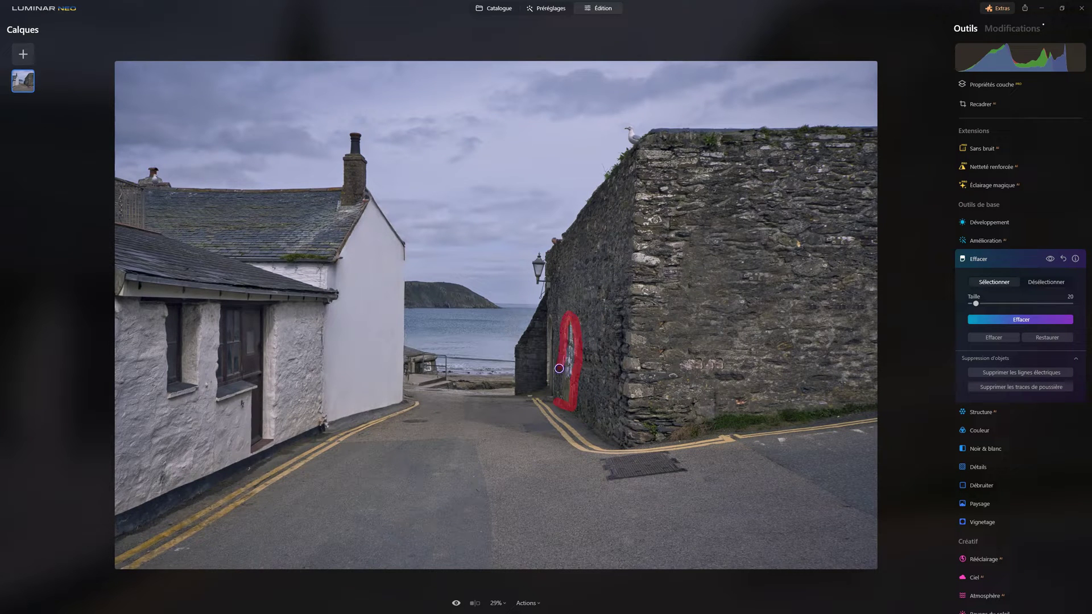
{"action": "left_click_drag", "start_coordinate": [568, 379], "coordinate": [568, 328]}
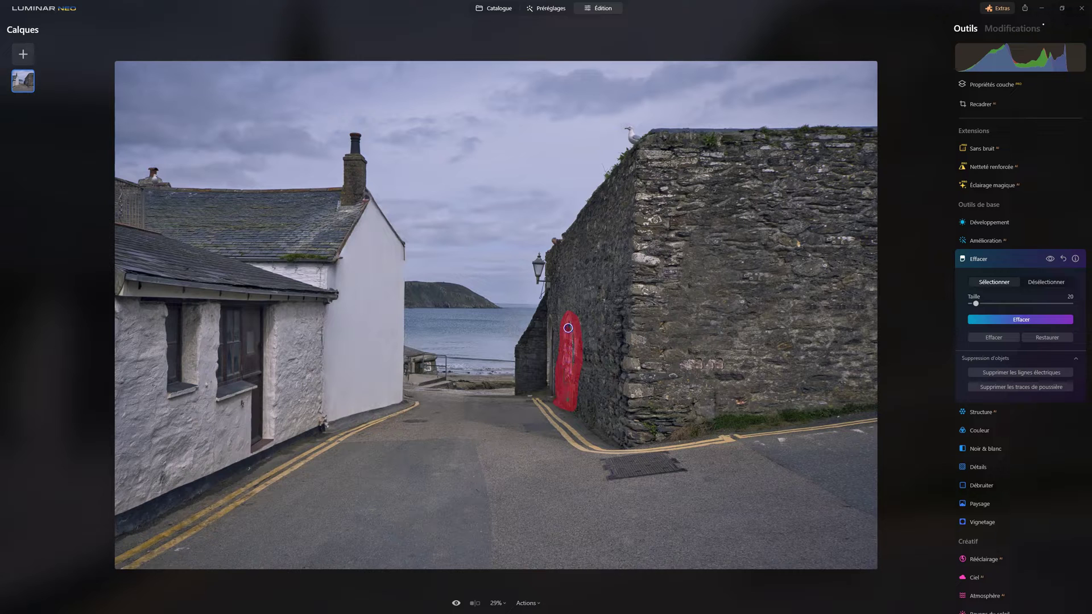
{"action": "left_click_drag", "start_coordinate": [570, 371], "coordinate": [563, 397]}
{"action": "left_click", "coordinate": [996, 320]}
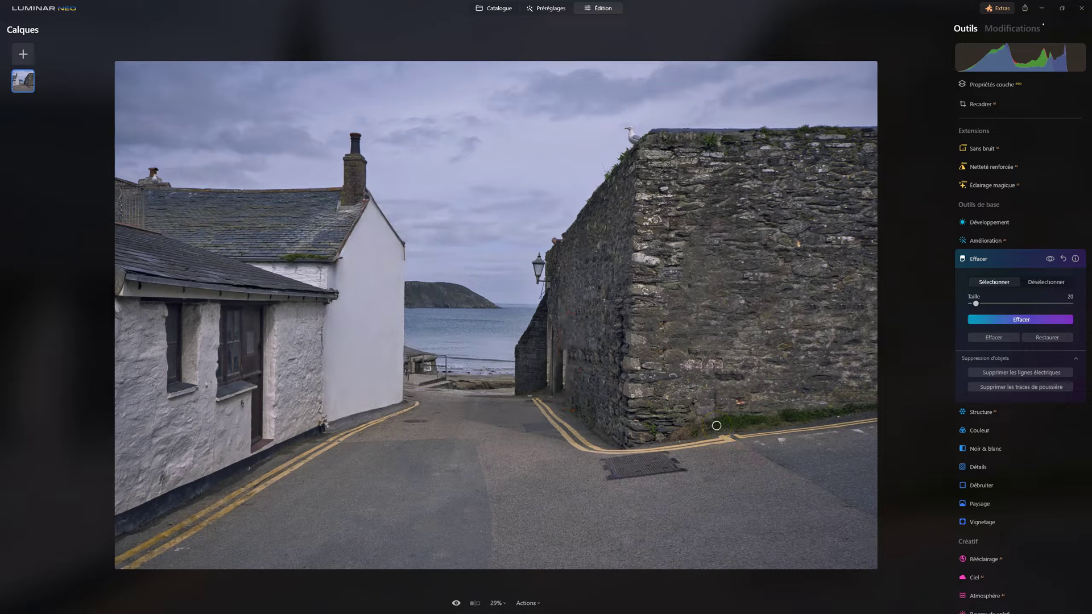
Step: Erase the leftover dark opening where the arched doorway stood, repeating the erasure over the same patch
{"action": "left_click_drag", "start_coordinate": [566, 348], "coordinate": [562, 383]}
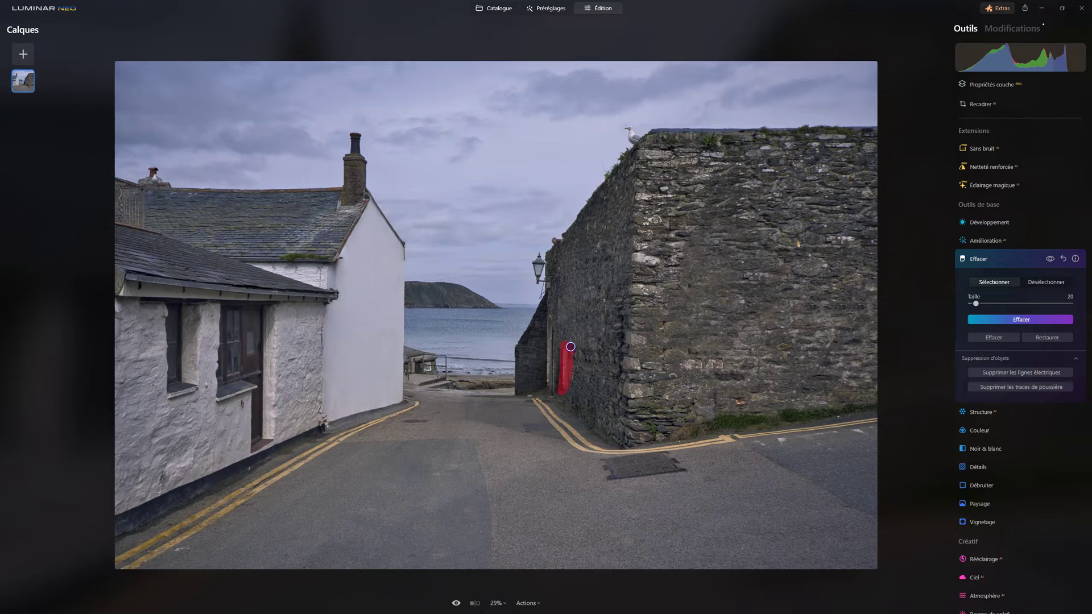
{"action": "left_click", "coordinate": [1005, 318]}
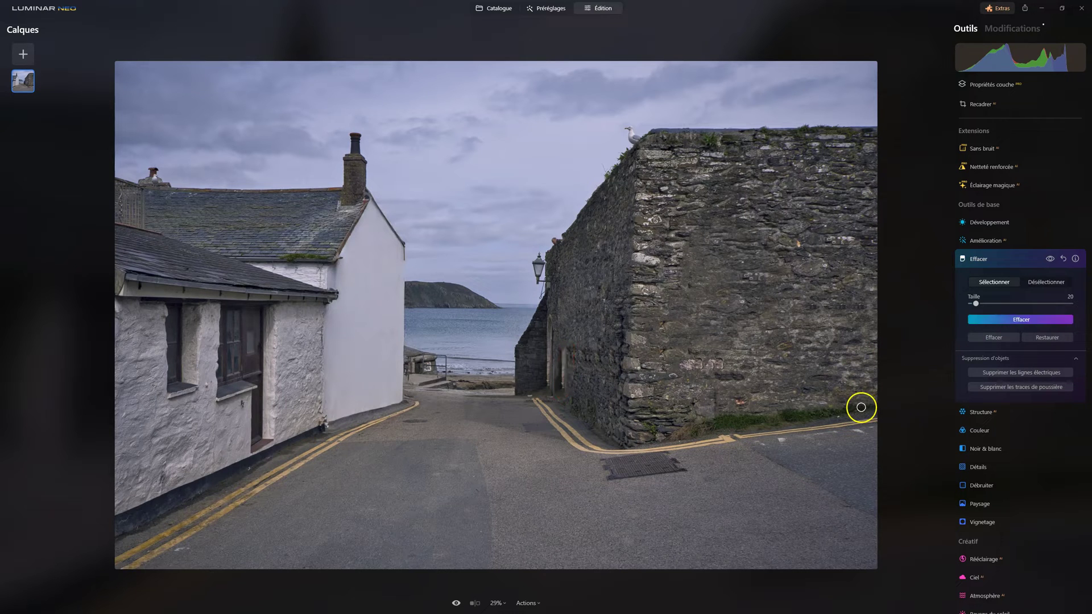
{"action": "left_click_drag", "start_coordinate": [565, 345], "coordinate": [563, 382]}
{"action": "left_click", "coordinate": [989, 321]}
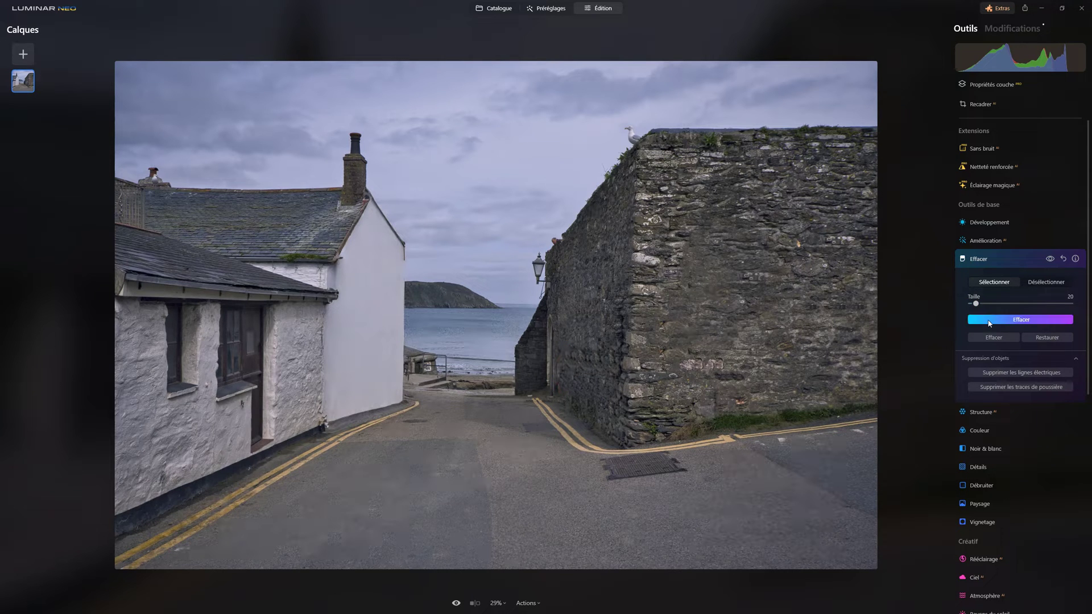
Step: Compare the cleaned-up street photo with its version before erasing, viewing the whole image
{"action": "scroll", "coordinate": [637, 457], "scroll_direction": "down", "scroll_amount": 1}
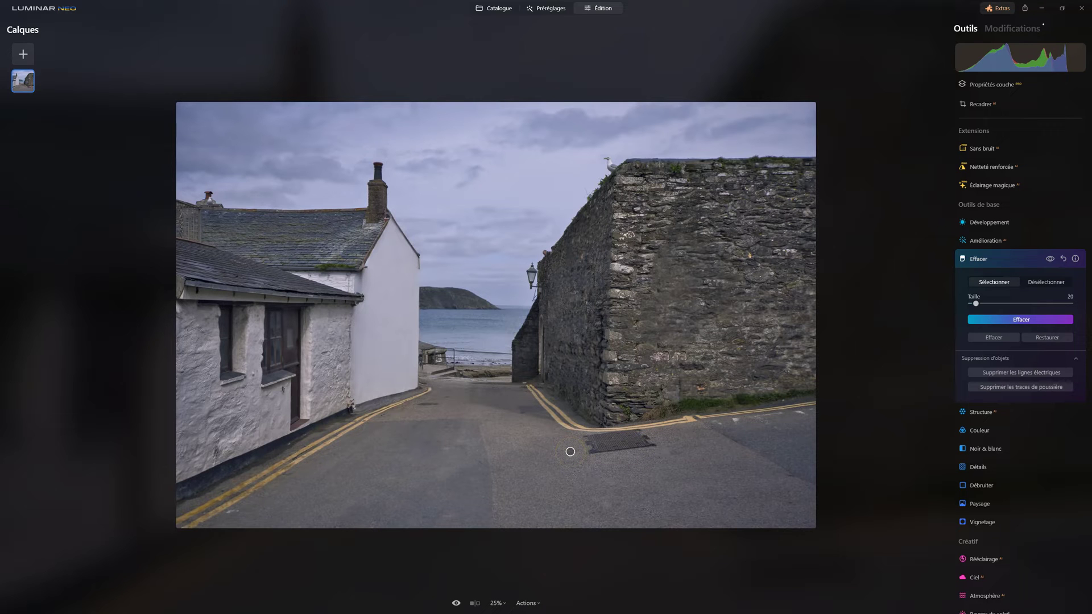
{"action": "left_click", "coordinate": [457, 603]}
{"action": "left_click", "coordinate": [457, 603]}
{"action": "left_click", "coordinate": [457, 604]}
{"action": "left_click", "coordinate": [456, 604]}
{"action": "left_click", "coordinate": [458, 604]}
{"action": "left_click", "coordinate": [458, 604]}
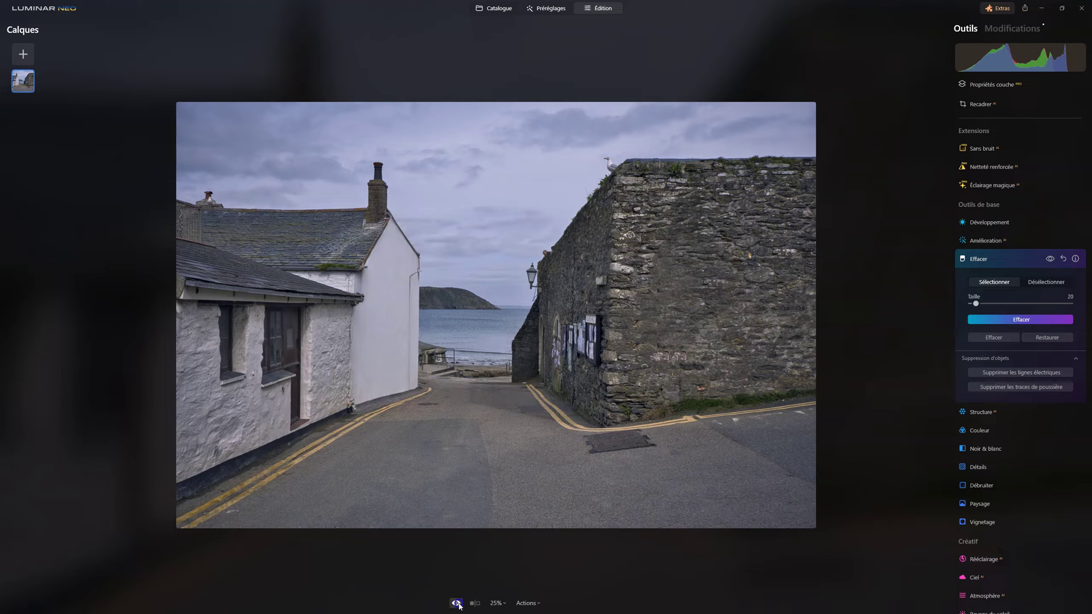
{"action": "left_click", "coordinate": [457, 604]}
{"action": "left_click", "coordinate": [457, 604]}
{"action": "left_click", "coordinate": [457, 603]}
{"action": "left_click", "coordinate": [458, 603]}
{"action": "left_click", "coordinate": [457, 604]}
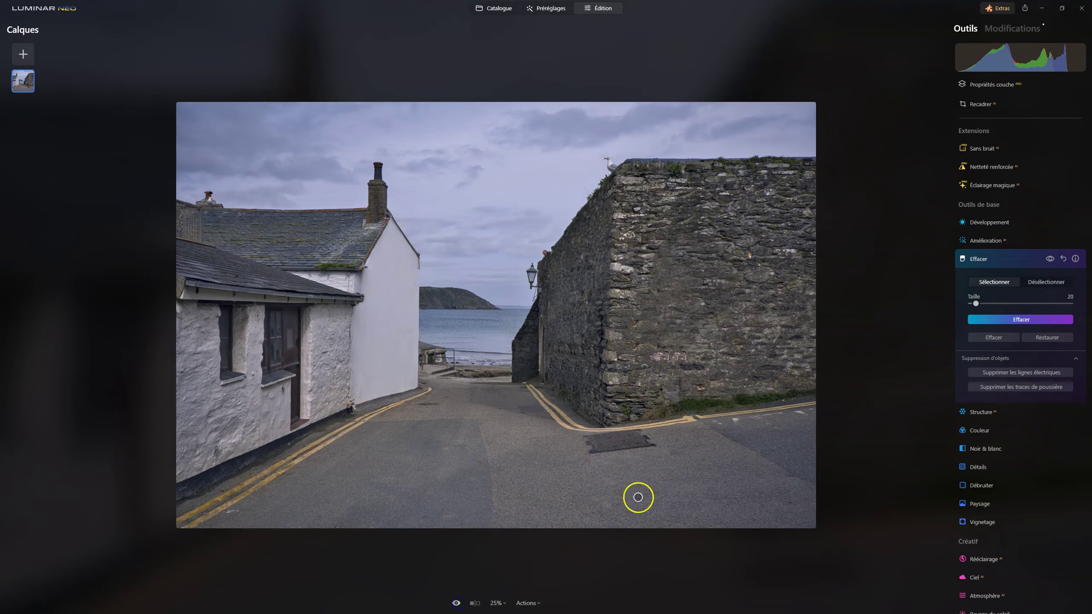